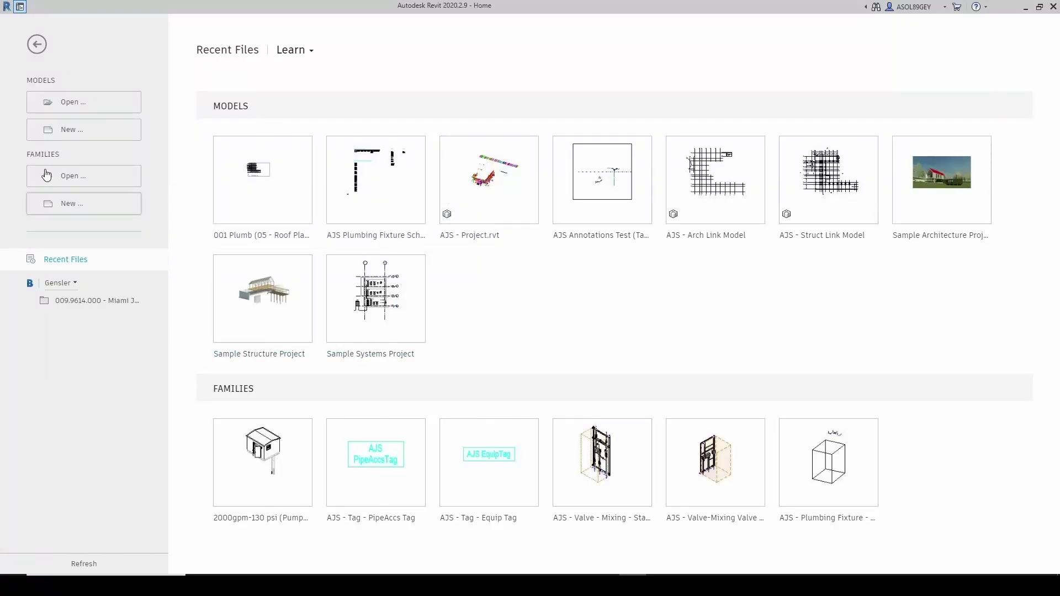
Start a new family from the Generic Model.rft template.
{"action": "left_click", "coordinate": [68, 215]}
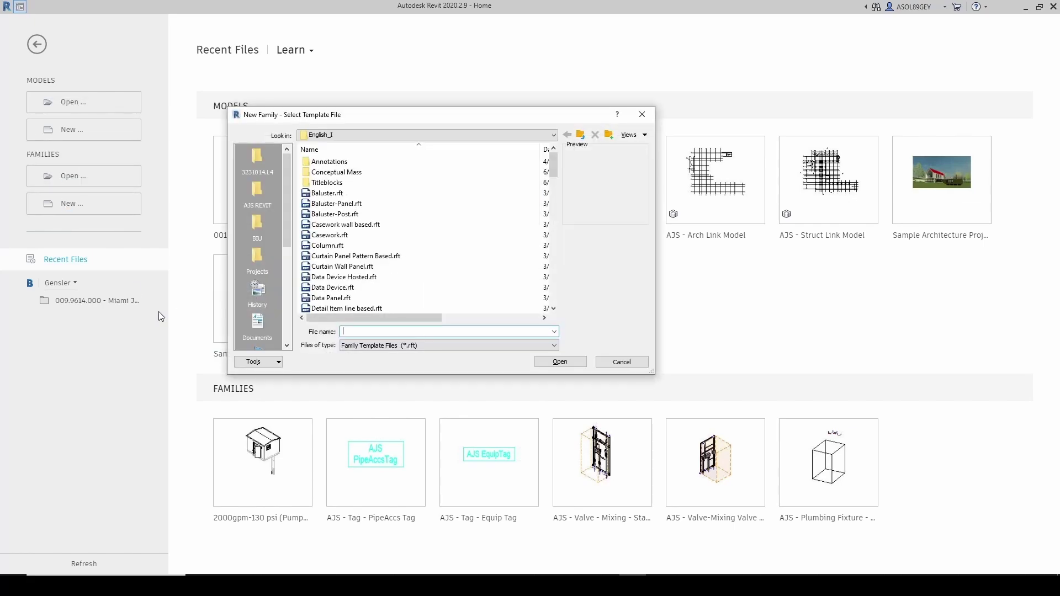
{"action": "left_click", "coordinate": [330, 245]}
{"action": "scroll", "coordinate": [337, 232], "scroll_direction": "down", "scroll_amount": 8}
{"action": "left_click", "coordinate": [345, 161]}
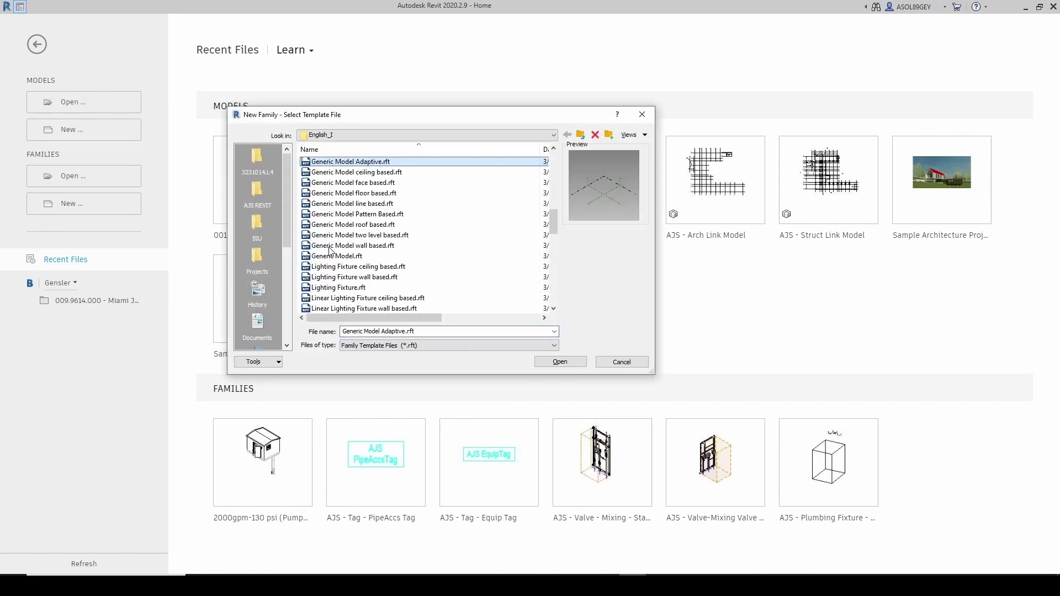
{"action": "left_click", "coordinate": [342, 256]}
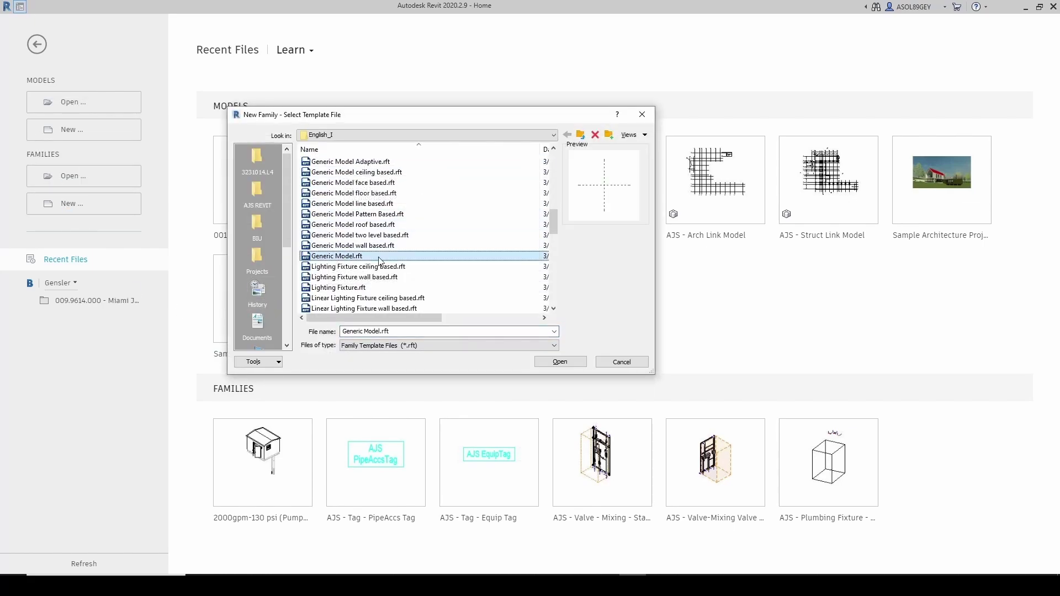
{"action": "left_click", "coordinate": [561, 362]}
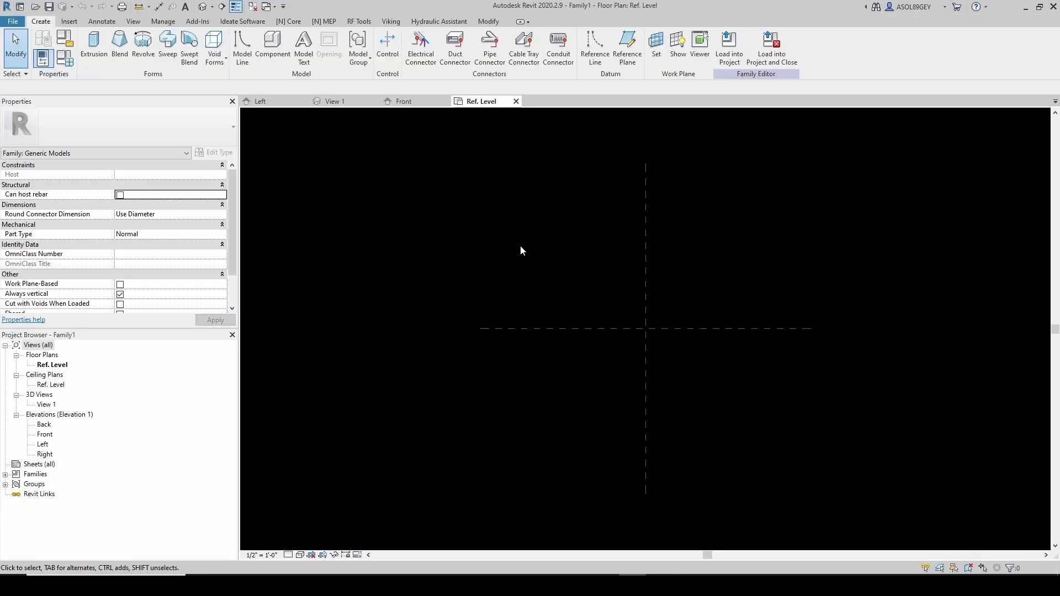
Change the family category to Pipe Accessories.
{"action": "left_click", "coordinate": [65, 39]}
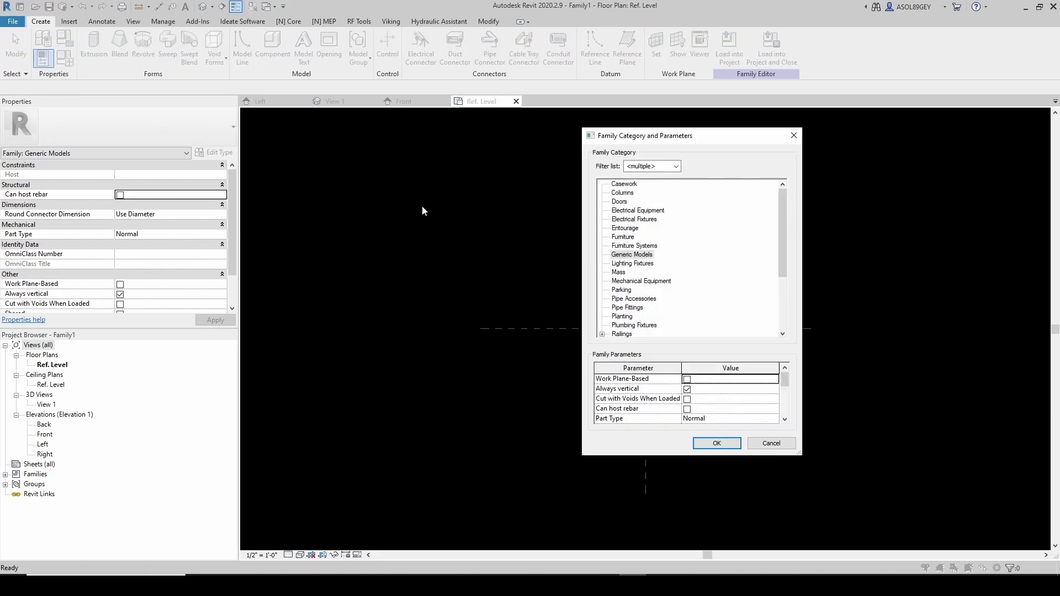
{"action": "left_click", "coordinate": [639, 300]}
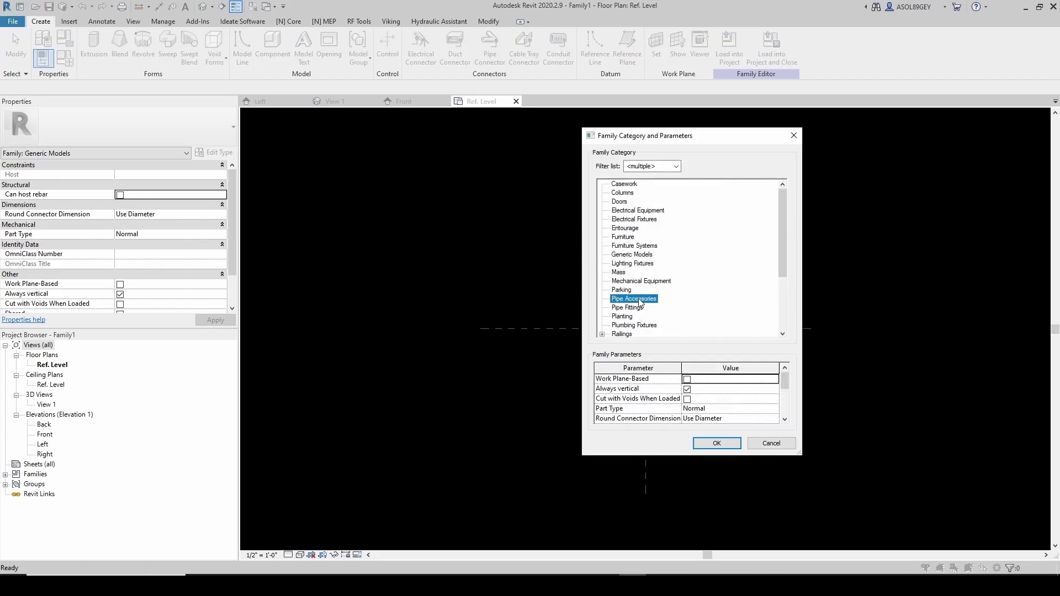
{"action": "left_click", "coordinate": [720, 447]}
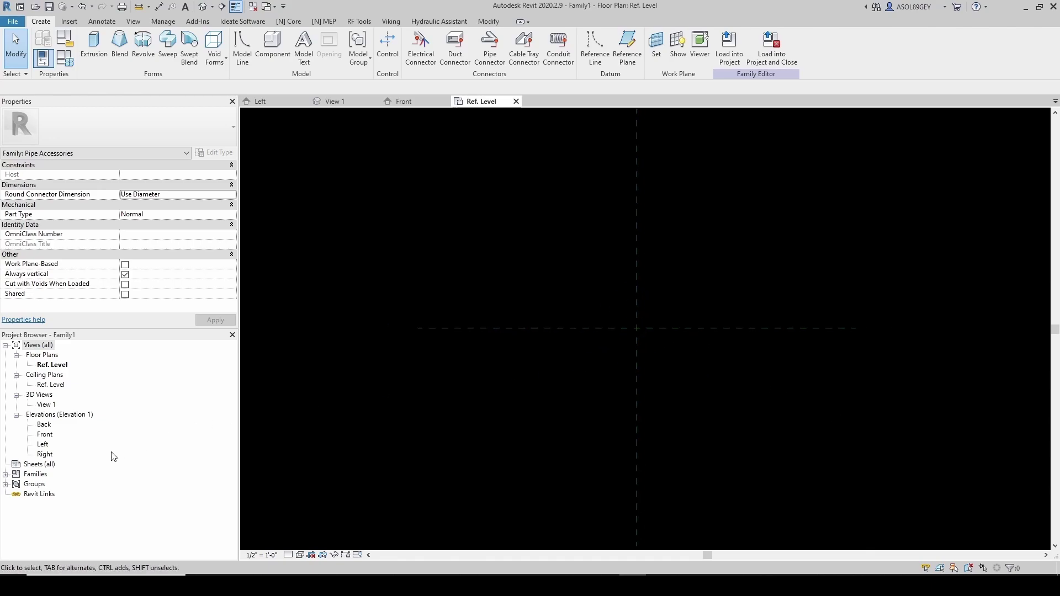
Switch to the Front elevation and begin a PDF image import, dismissing the visibility warning.
{"action": "double_click", "coordinate": [47, 435]}
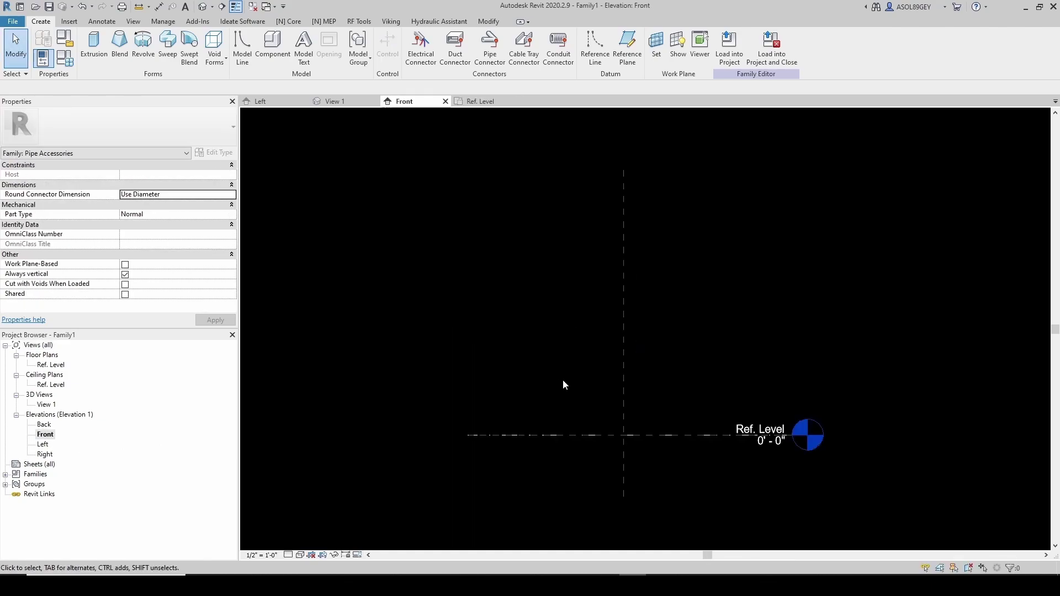
{"action": "scroll", "coordinate": [624, 444], "scroll_direction": "up", "scroll_amount": 3}
{"action": "scroll", "coordinate": [635, 428], "scroll_direction": "up", "scroll_amount": 3}
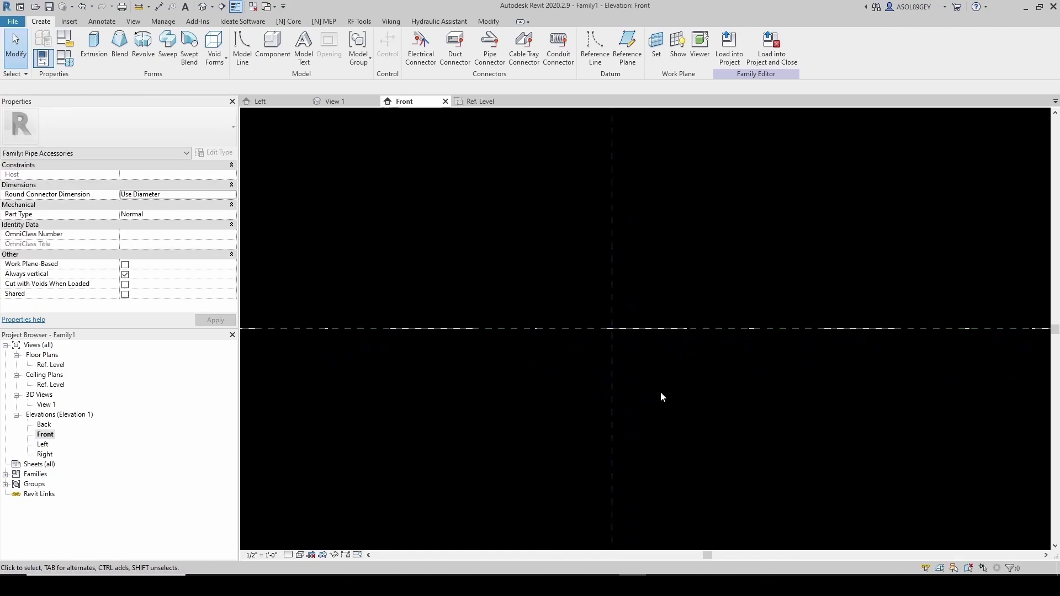
{"action": "left_click", "coordinate": [70, 22]}
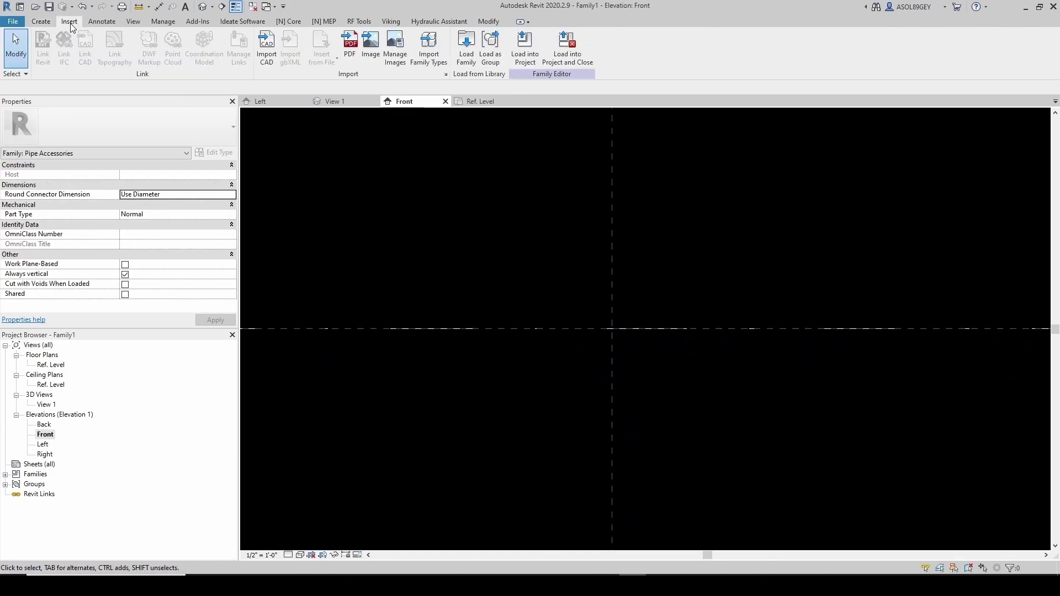
{"action": "left_click", "coordinate": [349, 43]}
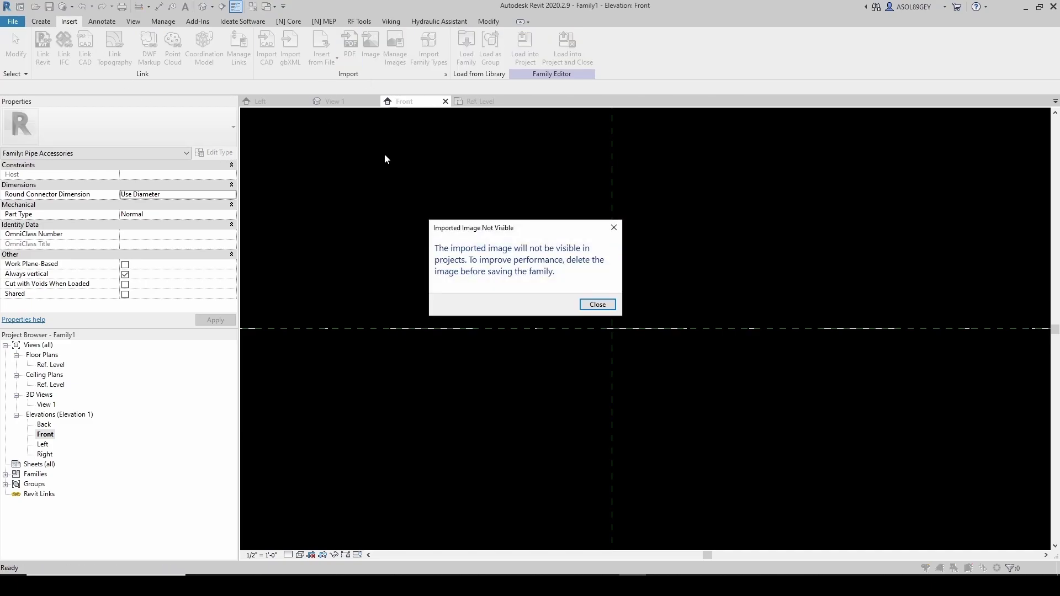
{"action": "left_click", "coordinate": [594, 303]}
Import Guardian5000Series-Giacom.pdf at 300 DPI and place it at the reference plane intersection.
{"action": "left_click", "coordinate": [558, 361]}
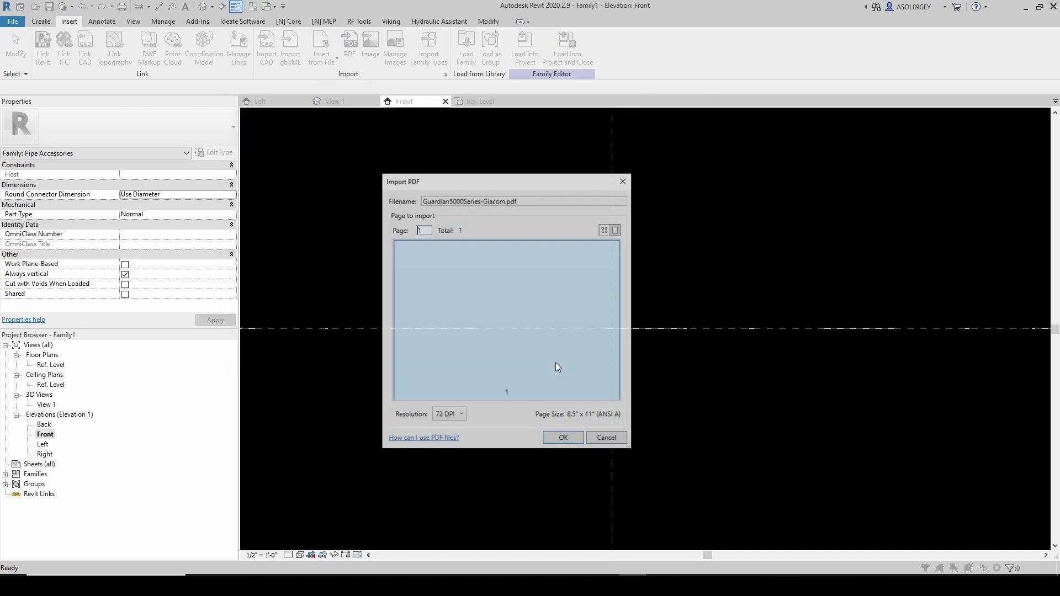
{"action": "left_click", "coordinate": [461, 416]}
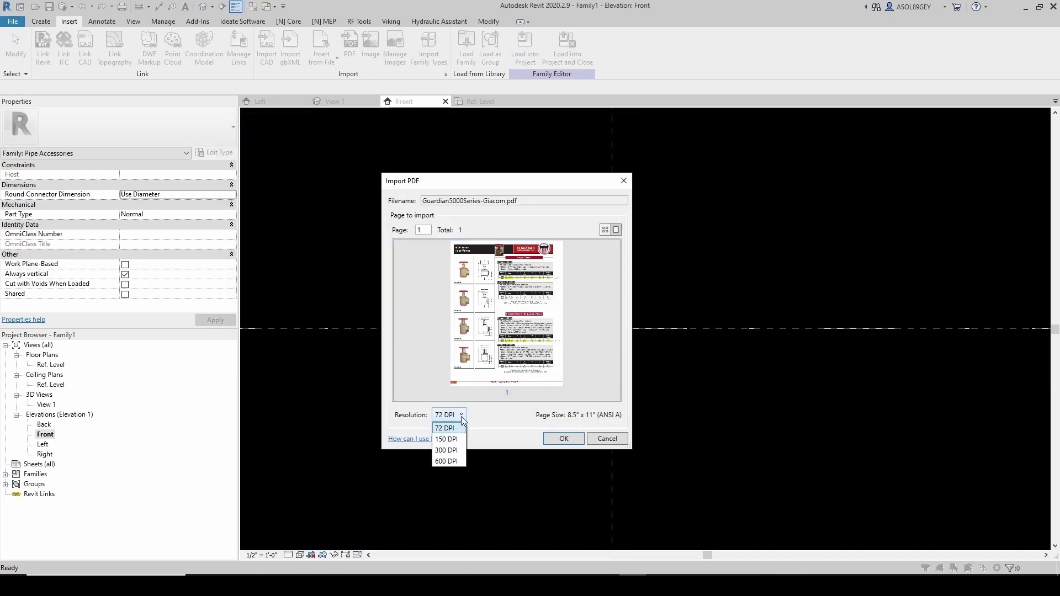
{"action": "left_click", "coordinate": [450, 450]}
{"action": "left_click", "coordinate": [558, 439]}
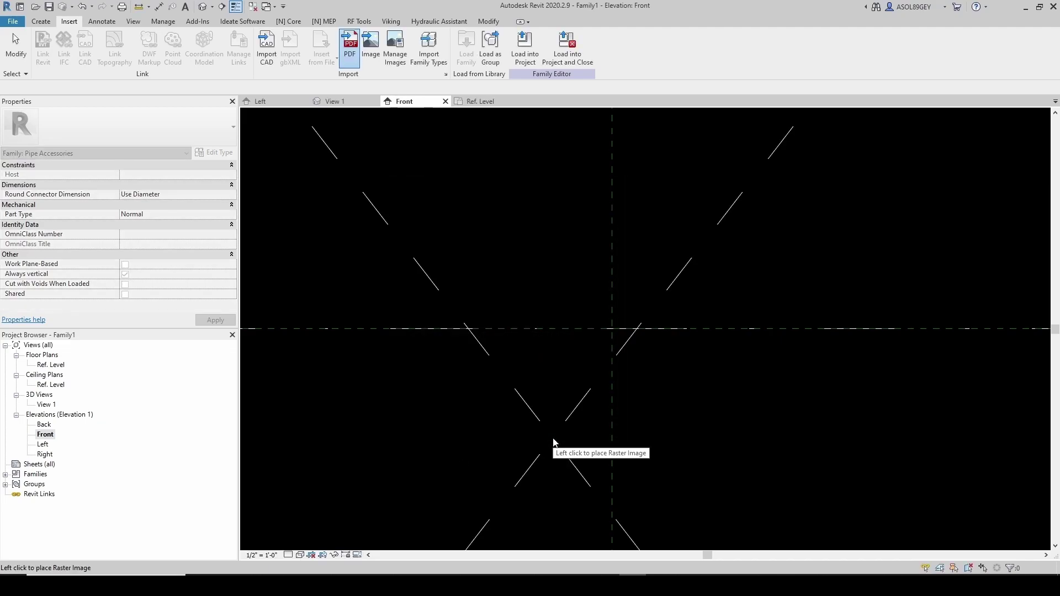
{"action": "left_click", "coordinate": [611, 331]}
{"action": "scroll", "coordinate": [624, 428], "scroll_direction": "down", "scroll_amount": 5}
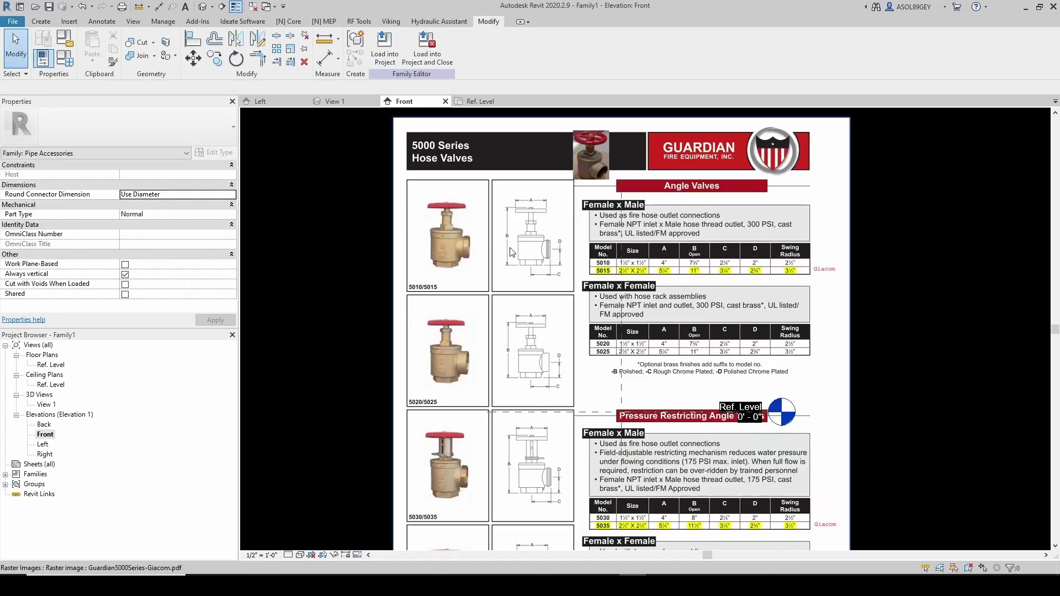
{"action": "scroll", "coordinate": [558, 208], "scroll_direction": "up", "scroll_amount": 1}
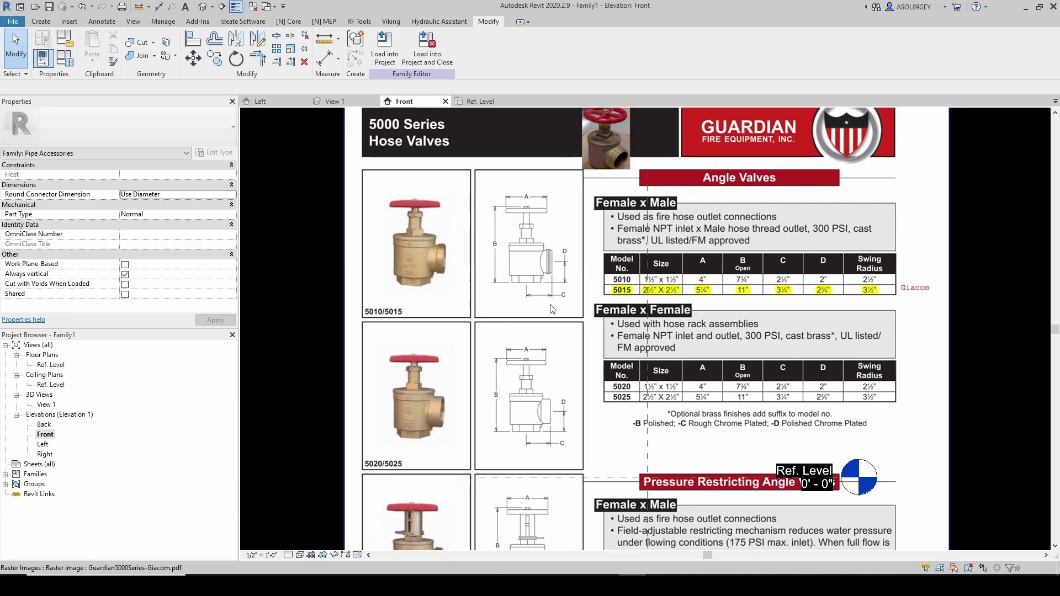
{"action": "scroll", "coordinate": [554, 305], "scroll_direction": "down", "scroll_amount": 1}
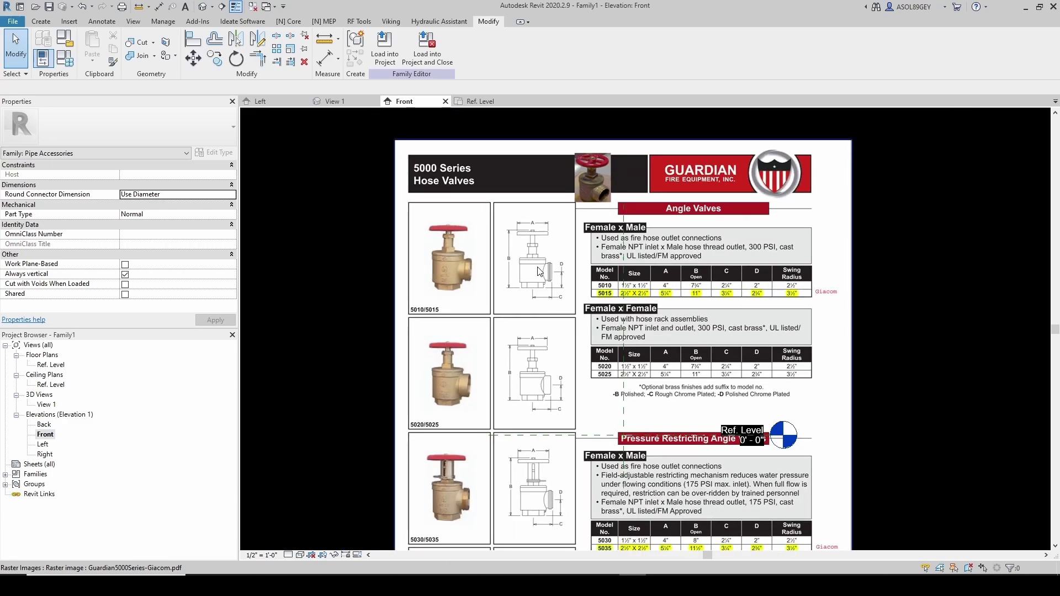
{"action": "scroll", "coordinate": [917, 402], "scroll_direction": "down", "scroll_amount": 2}
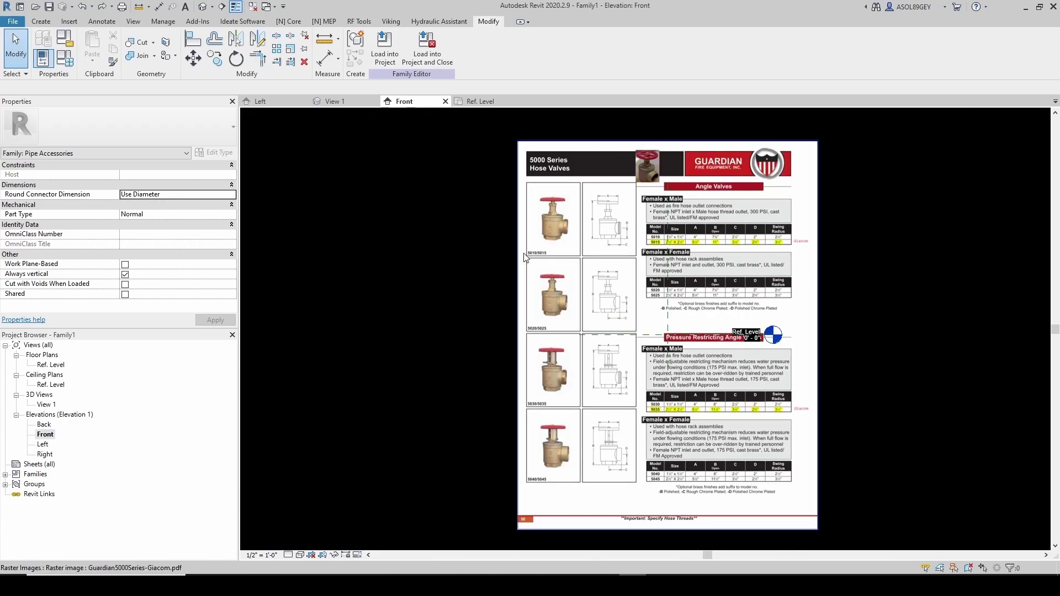
Rescale the PDF image from the valve's base so dimension B measures 11 inches.
{"action": "left_click", "coordinate": [519, 254]}
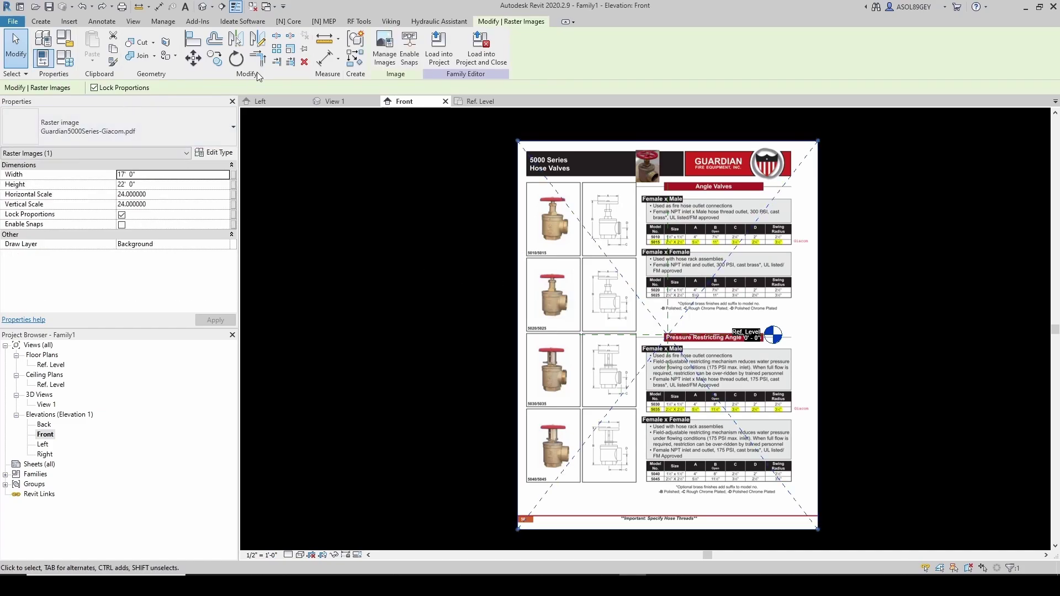
{"action": "left_click", "coordinate": [290, 49]}
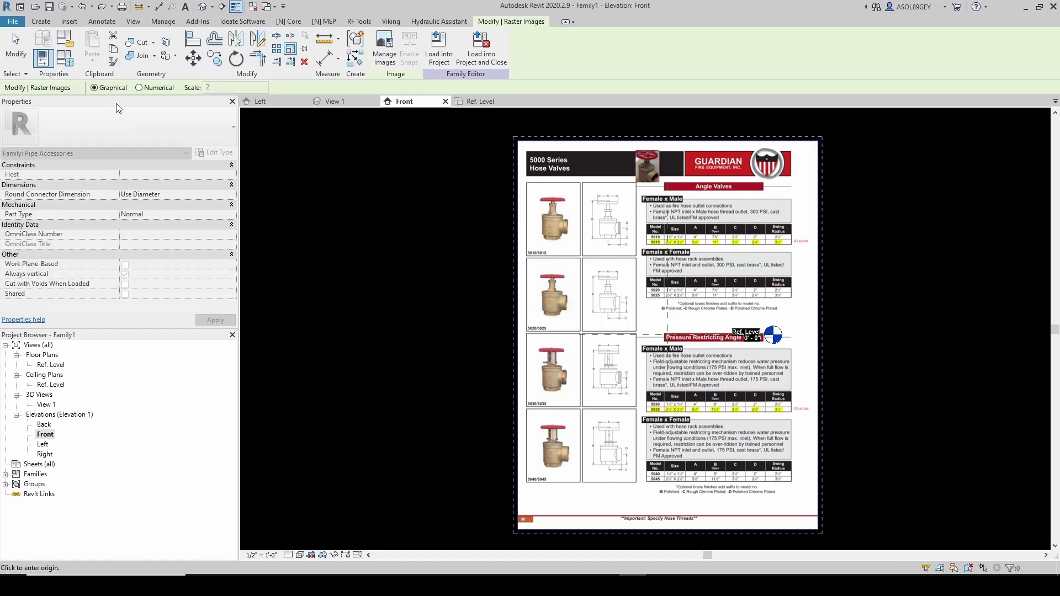
{"action": "scroll", "coordinate": [577, 296], "scroll_direction": "up", "scroll_amount": 6}
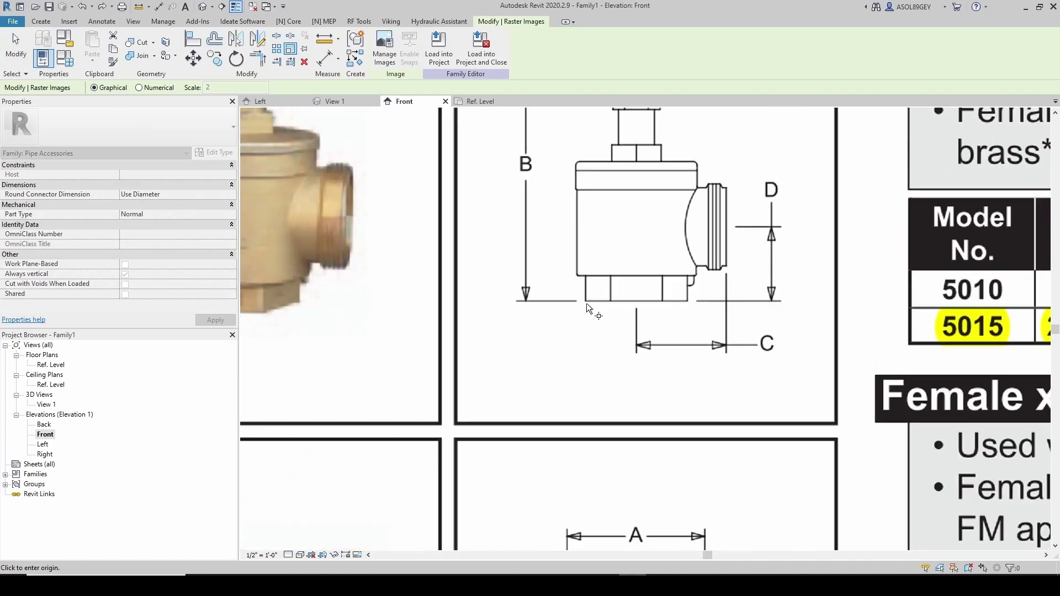
{"action": "left_click", "coordinate": [585, 300]}
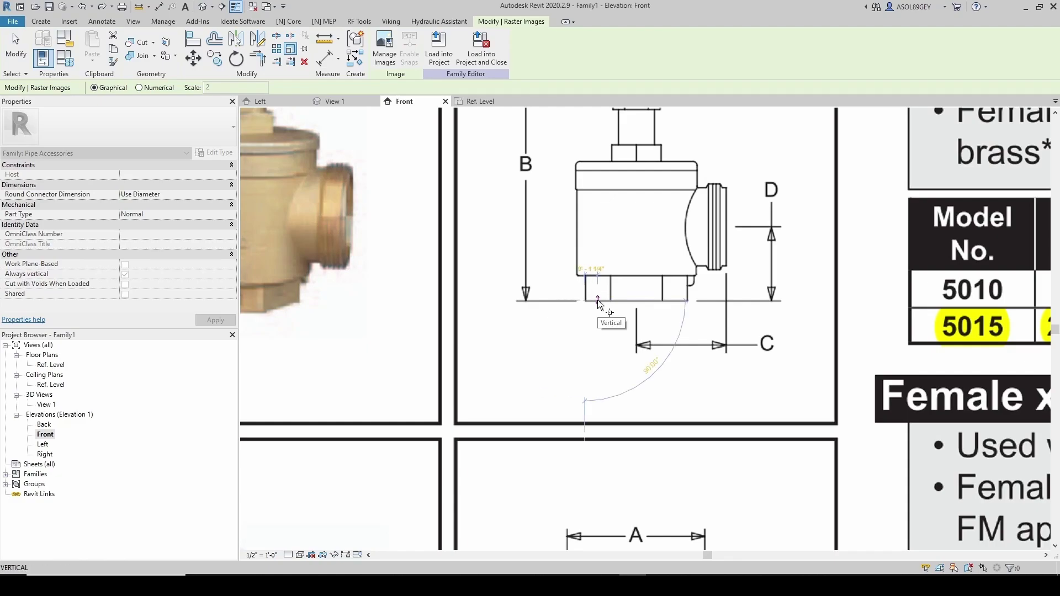
{"action": "scroll", "coordinate": [597, 299], "scroll_direction": "down", "scroll_amount": 1}
{"action": "scroll", "coordinate": [586, 139], "scroll_direction": "down", "scroll_amount": 1}
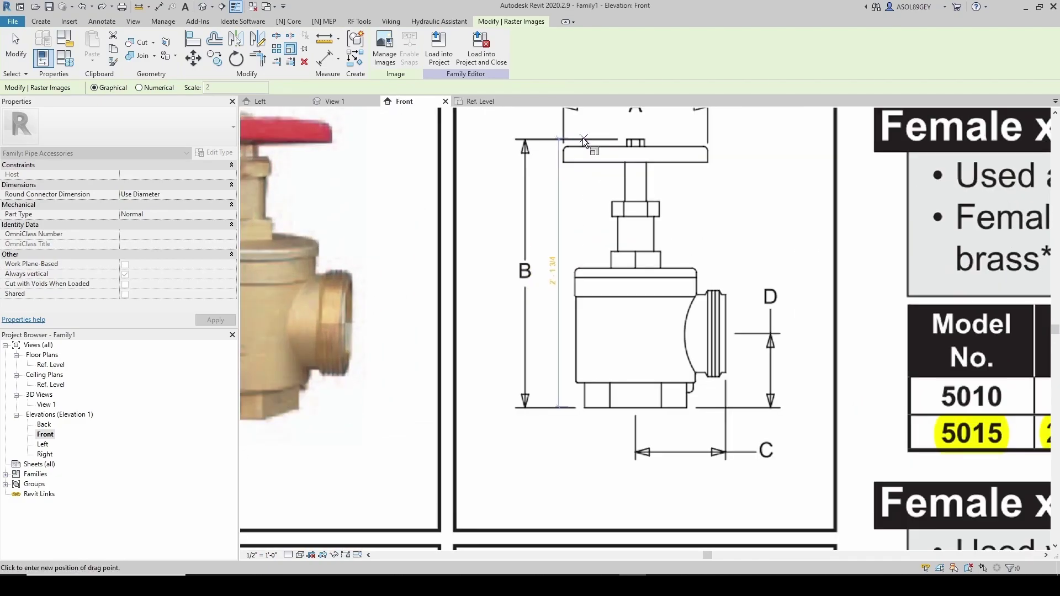
{"action": "scroll", "coordinate": [584, 139], "scroll_direction": "down", "scroll_amount": 2}
{"action": "scroll", "coordinate": [607, 193], "scroll_direction": "down", "scroll_amount": 1}
{"action": "scroll", "coordinate": [635, 246], "scroll_direction": "up", "scroll_amount": 3}
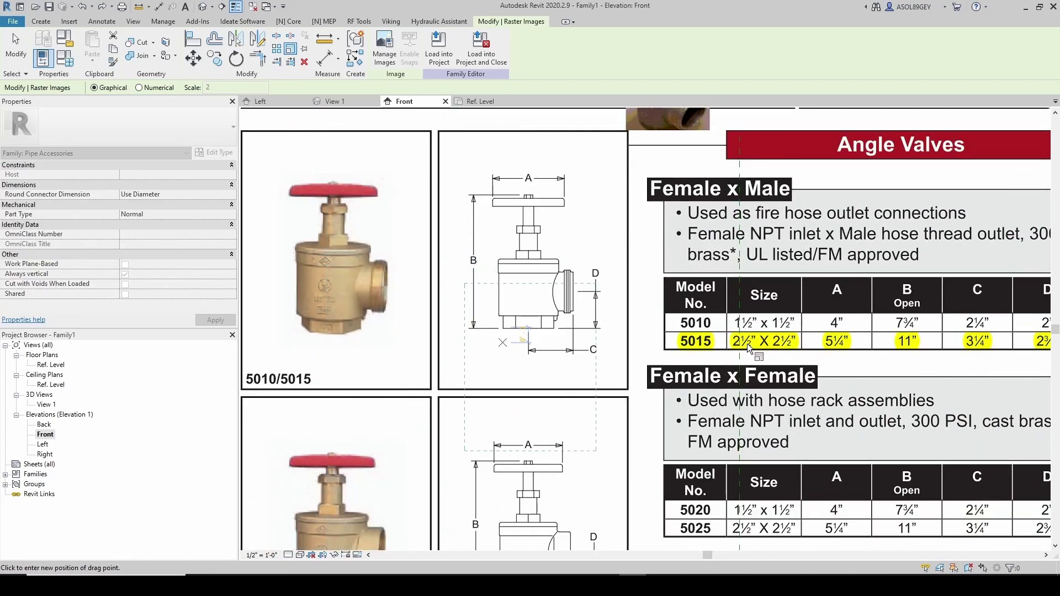
{"action": "scroll", "coordinate": [561, 262], "scroll_direction": "down", "scroll_amount": 1}
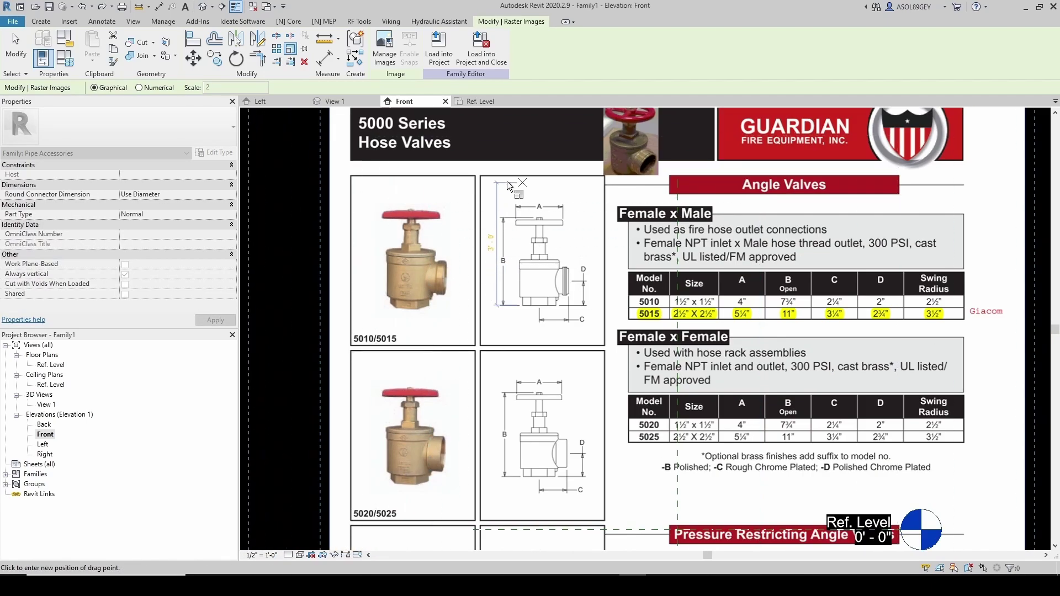
{"action": "type", "text": "11"}
{"action": "key", "text": "Return"}
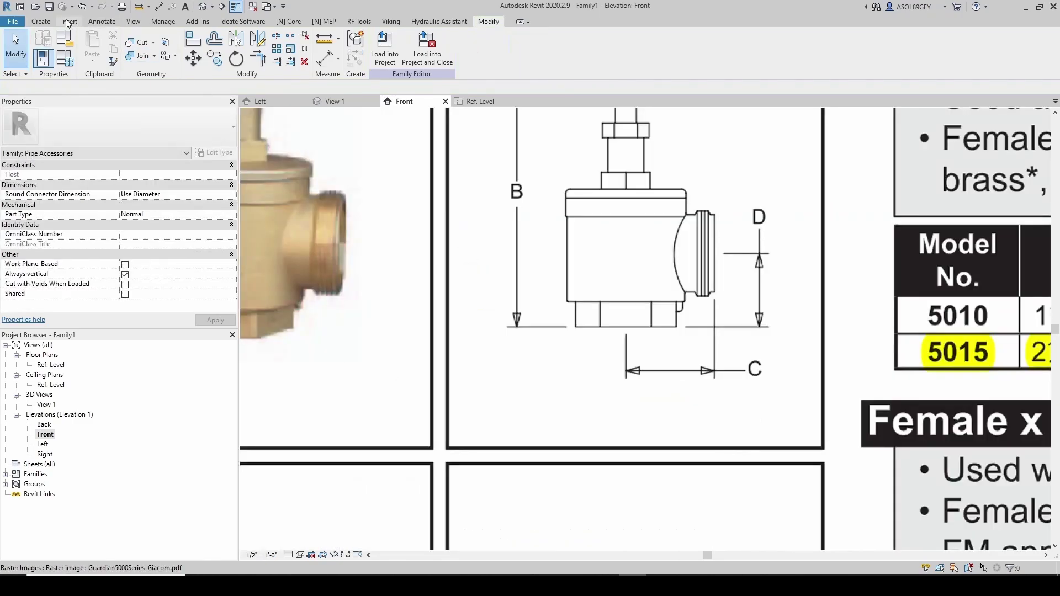
Draw an 11" model line up from the valve's base along dimension B.
{"action": "left_click", "coordinate": [43, 22]}
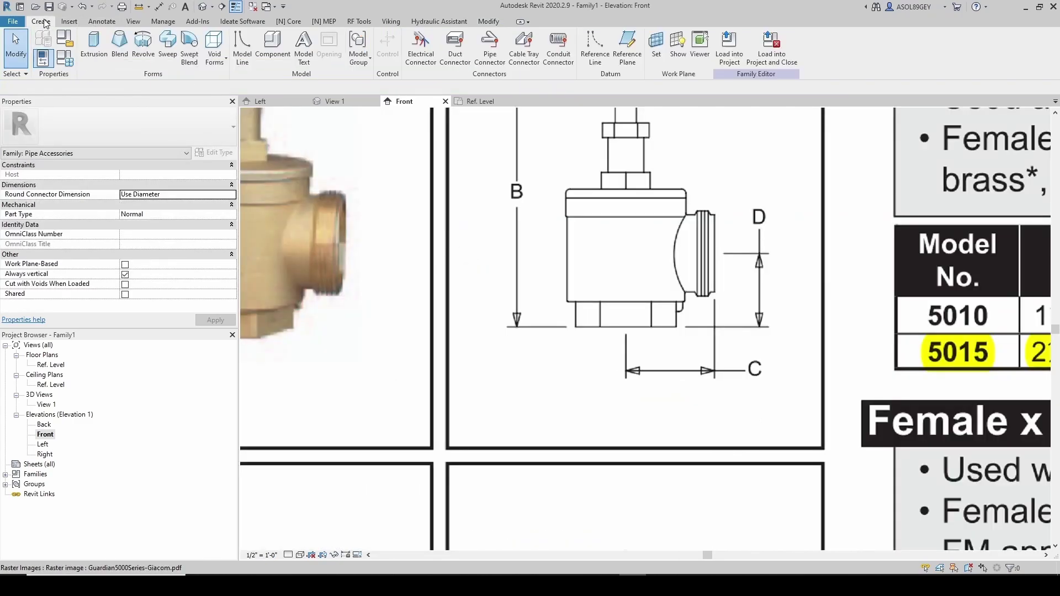
{"action": "left_click", "coordinate": [242, 44]}
{"action": "scroll", "coordinate": [543, 315], "scroll_direction": "up", "scroll_amount": 2}
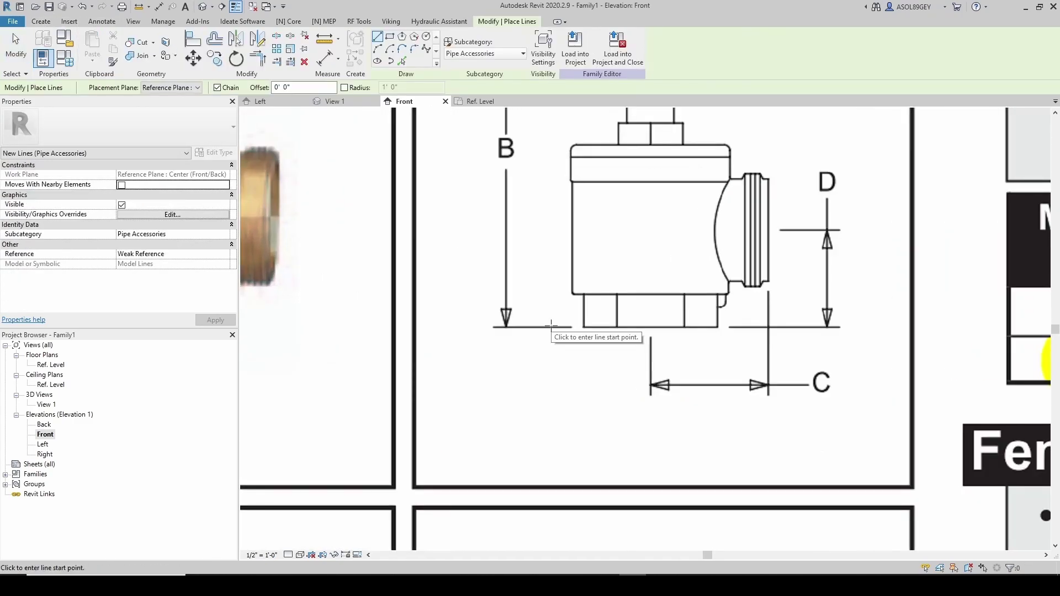
{"action": "left_click", "coordinate": [551, 326]}
{"action": "scroll", "coordinate": [552, 308], "scroll_direction": "down", "scroll_amount": 2}
{"action": "type", "text": "11\""}
{"action": "key", "text": "Return"}
{"action": "scroll", "coordinate": [557, 256], "scroll_direction": "down", "scroll_amount": 2}
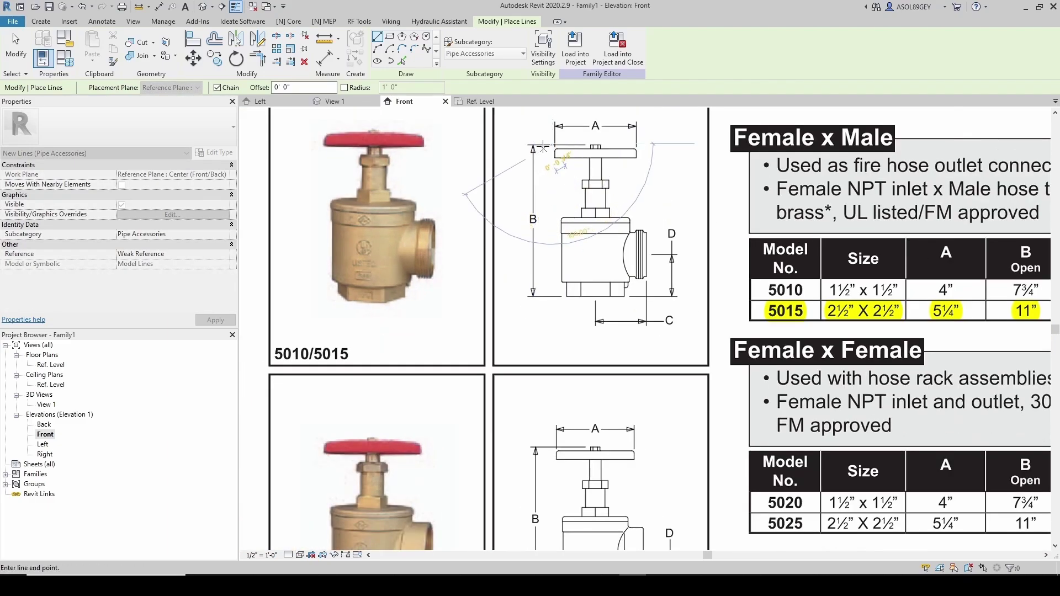
{"action": "key", "text": "Escape"}
{"action": "key", "text": "Escape"}
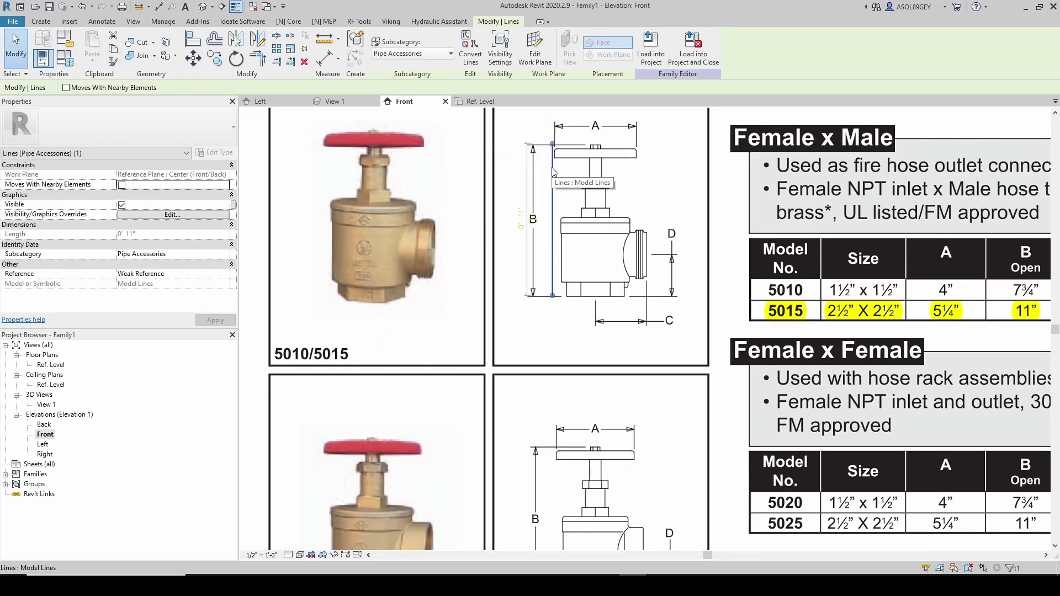
{"action": "scroll", "coordinate": [511, 234], "scroll_direction": "down", "scroll_amount": 5}
{"action": "left_click", "coordinate": [511, 235]}
Move the catalogue image with MV so the valve base lands on the Ref. Level/centre plane intersection.
{"action": "key", "text": "m"}
{"action": "key", "text": "v"}
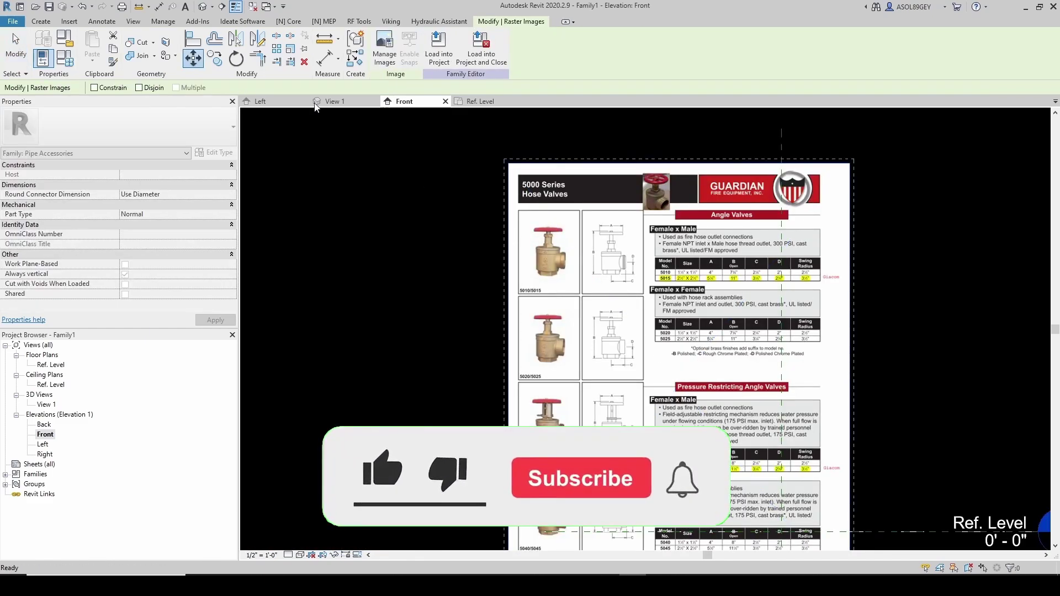
{"action": "scroll", "coordinate": [661, 284], "scroll_direction": "up", "scroll_amount": 3}
{"action": "scroll", "coordinate": [561, 244], "scroll_direction": "up", "scroll_amount": 6}
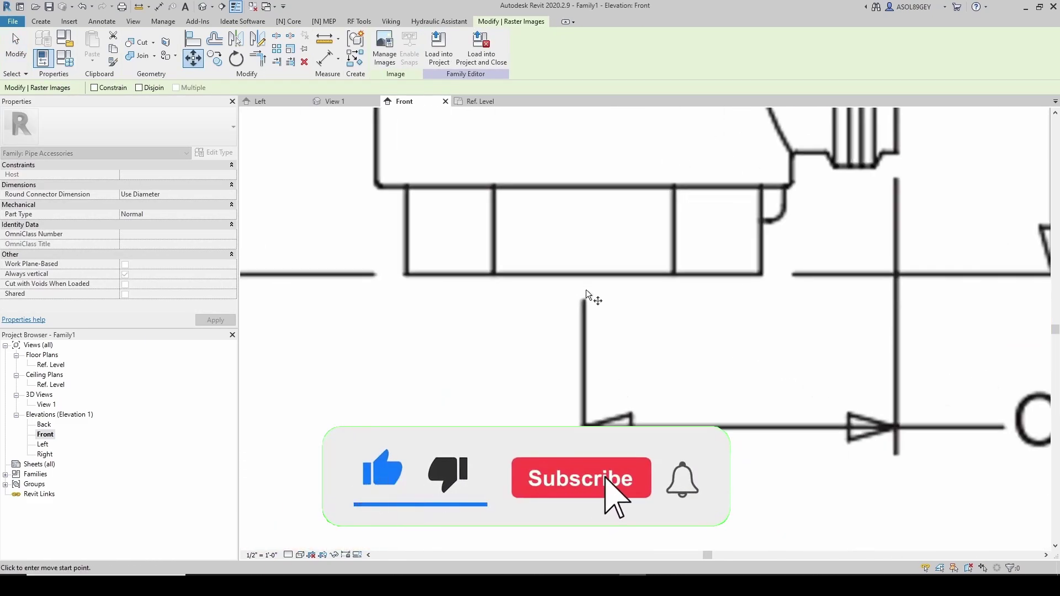
{"action": "left_click", "coordinate": [585, 274]}
{"action": "scroll", "coordinate": [584, 275], "scroll_direction": "down", "scroll_amount": 8}
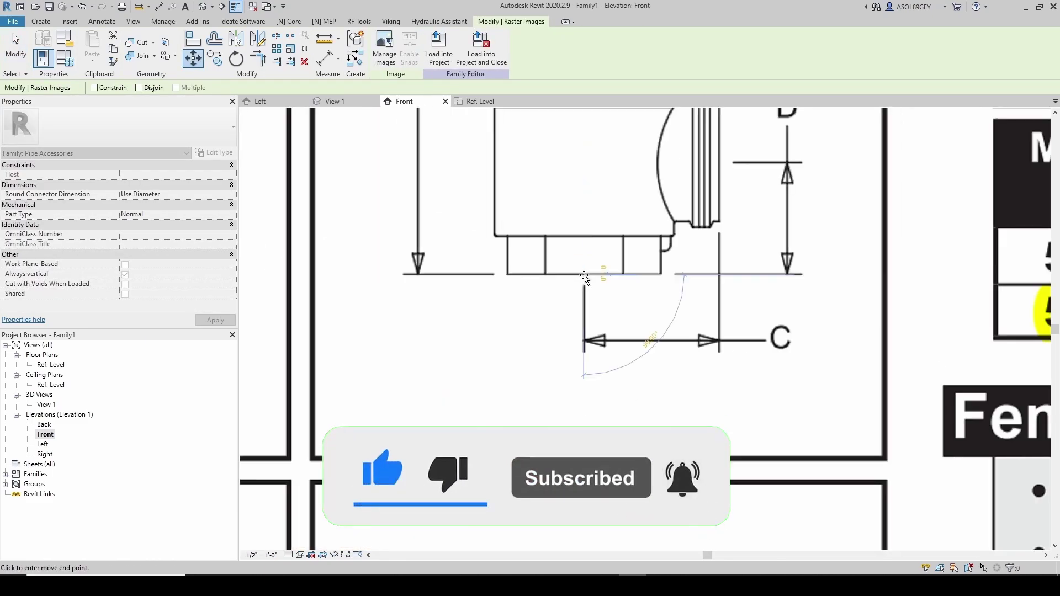
{"action": "scroll", "coordinate": [584, 276], "scroll_direction": "down", "scroll_amount": 3}
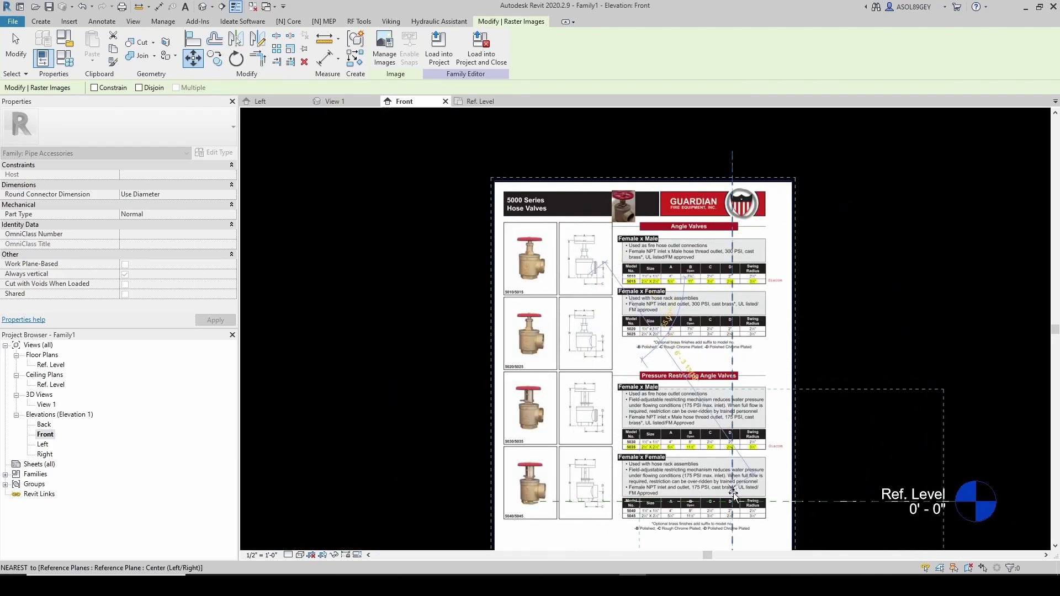
{"action": "scroll", "coordinate": [734, 513], "scroll_direction": "up", "scroll_amount": 3}
{"action": "scroll", "coordinate": [734, 513], "scroll_direction": "up", "scroll_amount": 5}
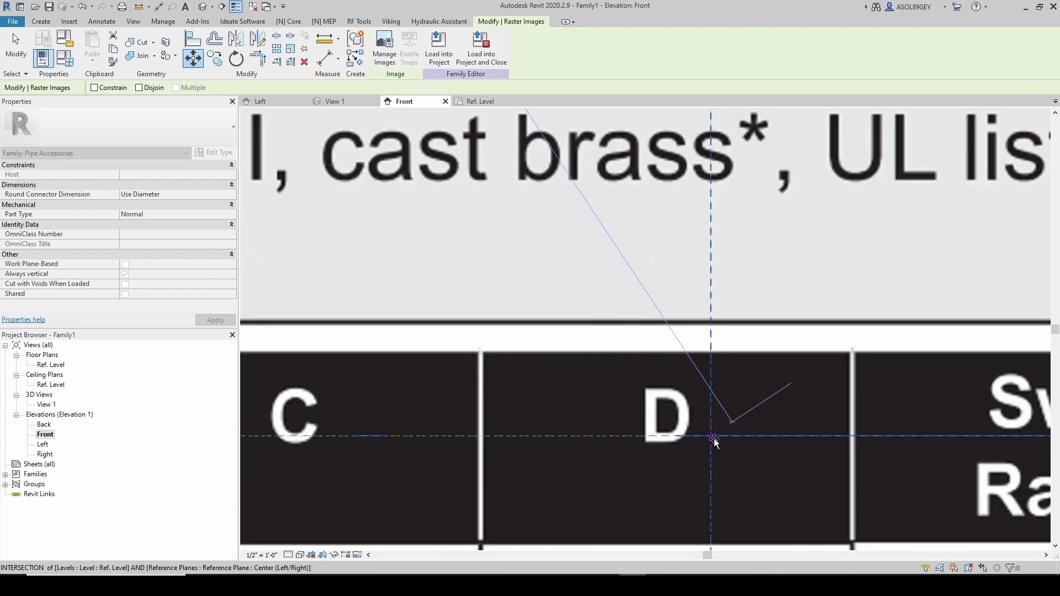
{"action": "left_click", "coordinate": [714, 440]}
{"action": "scroll", "coordinate": [629, 428], "scroll_direction": "down", "scroll_amount": 4}
{"action": "key", "text": "Escape"}
Start a revolve and trace the base's bottom and left side, stepping out to the body's left side.
{"action": "left_click", "coordinate": [53, 24]}
{"action": "left_click", "coordinate": [135, 47]}
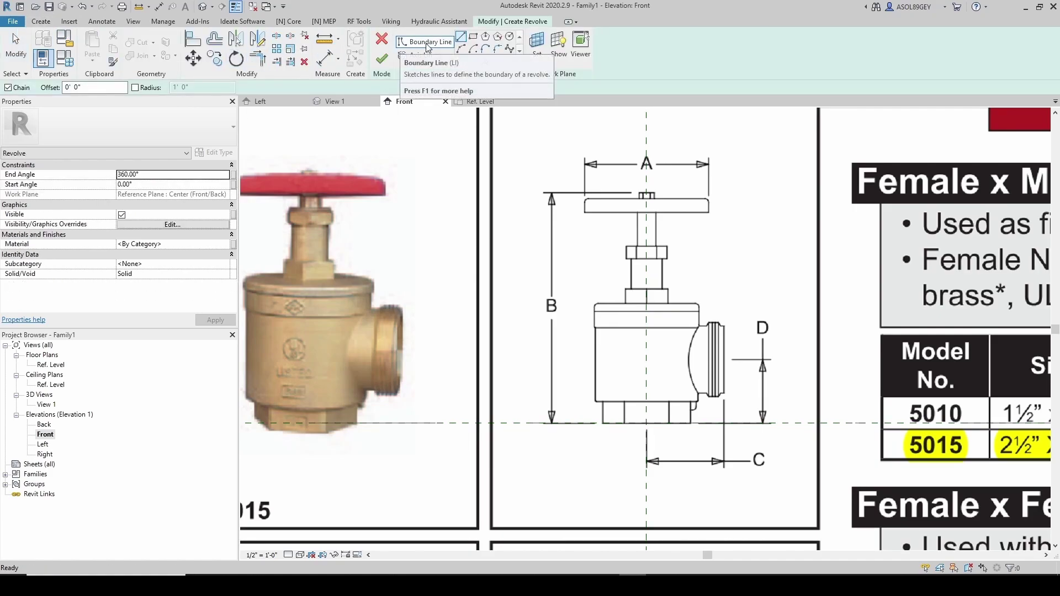
{"action": "scroll", "coordinate": [640, 431], "scroll_direction": "up", "scroll_amount": 5}
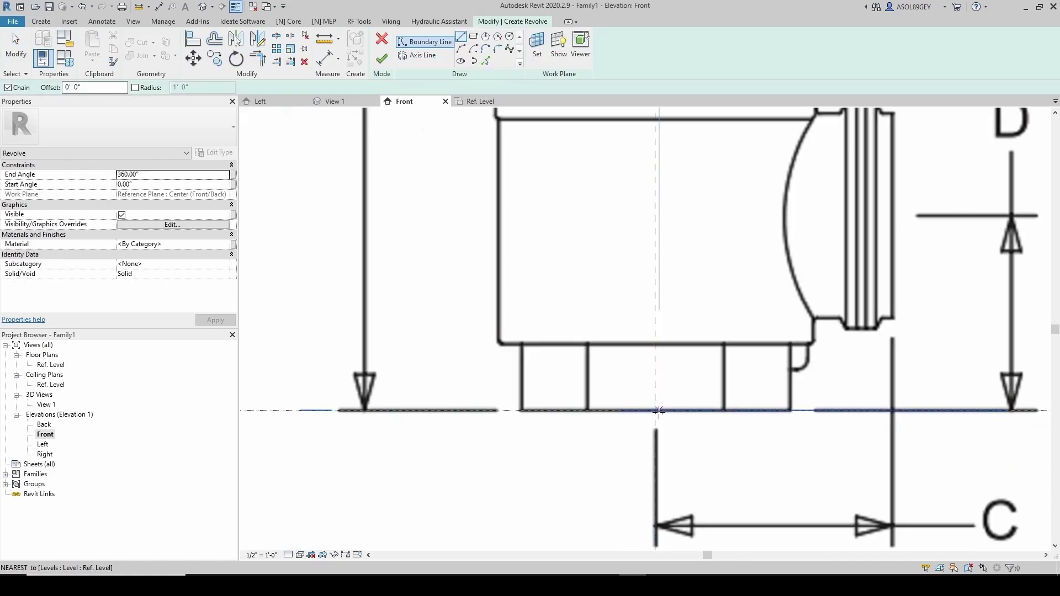
{"action": "left_click", "coordinate": [521, 410]}
{"action": "scroll", "coordinate": [521, 376], "scroll_direction": "up", "scroll_amount": 2}
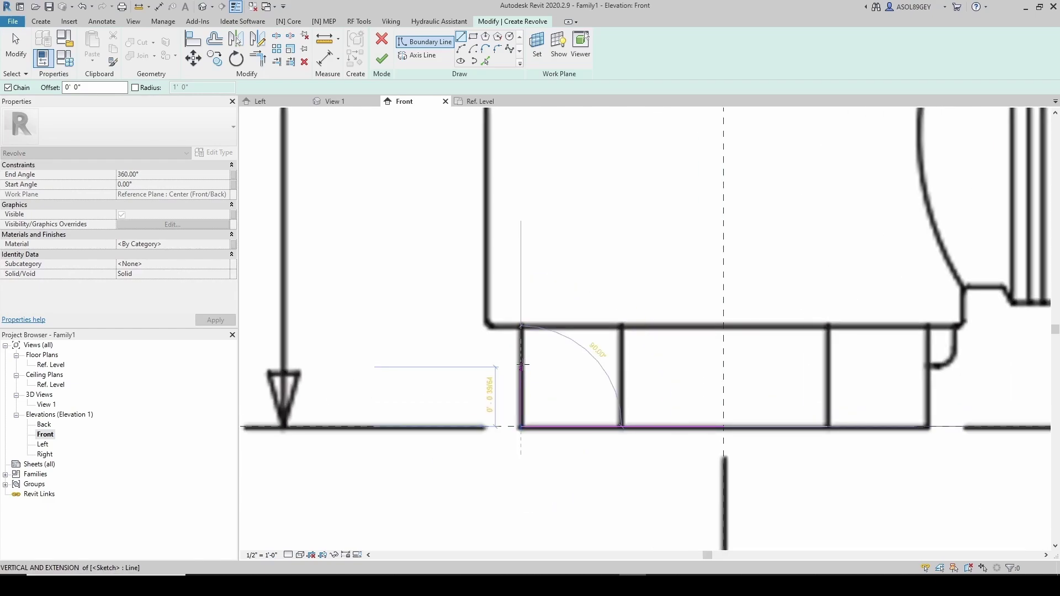
{"action": "left_click", "coordinate": [521, 327]}
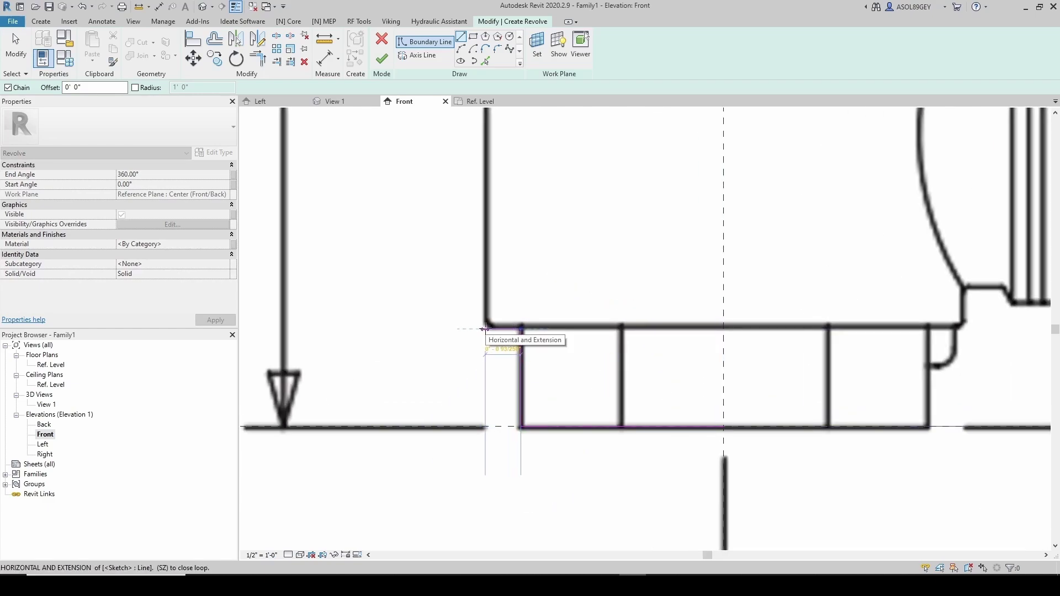
{"action": "left_click", "coordinate": [486, 328]}
{"action": "scroll", "coordinate": [481, 323], "scroll_direction": "down", "scroll_amount": 3}
{"action": "scroll", "coordinate": [478, 318], "scroll_direction": "up", "scroll_amount": 2}
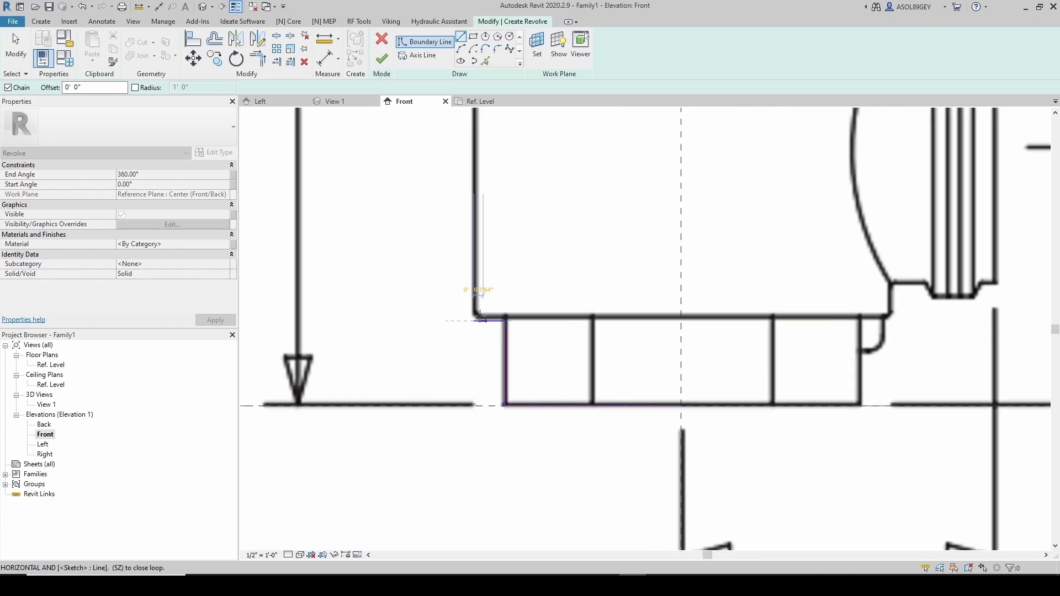
{"action": "scroll", "coordinate": [475, 306], "scroll_direction": "down", "scroll_amount": 3}
{"action": "scroll", "coordinate": [497, 326], "scroll_direction": "up", "scroll_amount": 2}
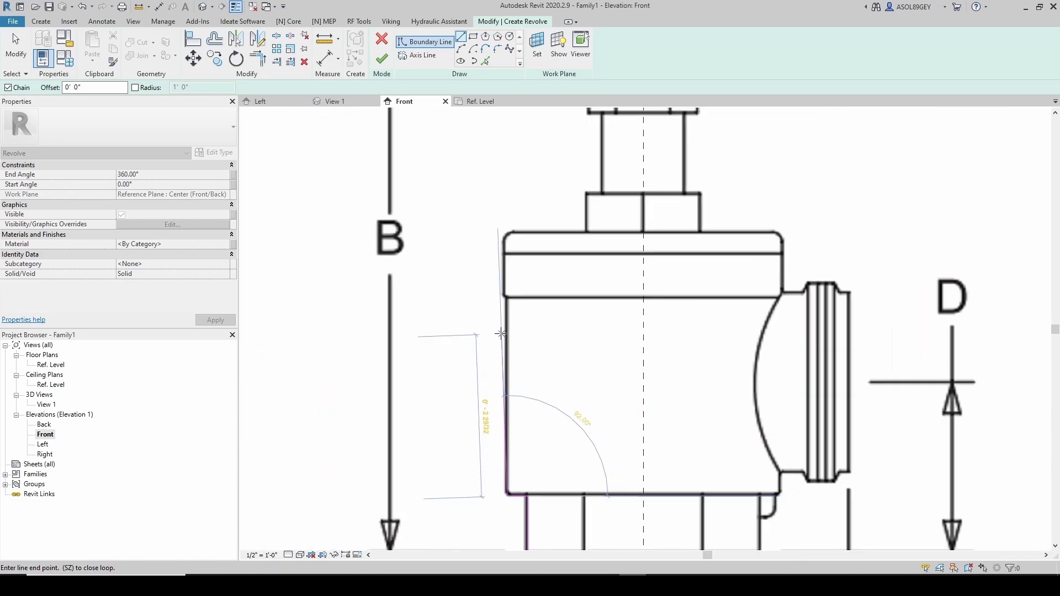
{"action": "scroll", "coordinate": [501, 334], "scroll_direction": "up", "scroll_amount": 4}
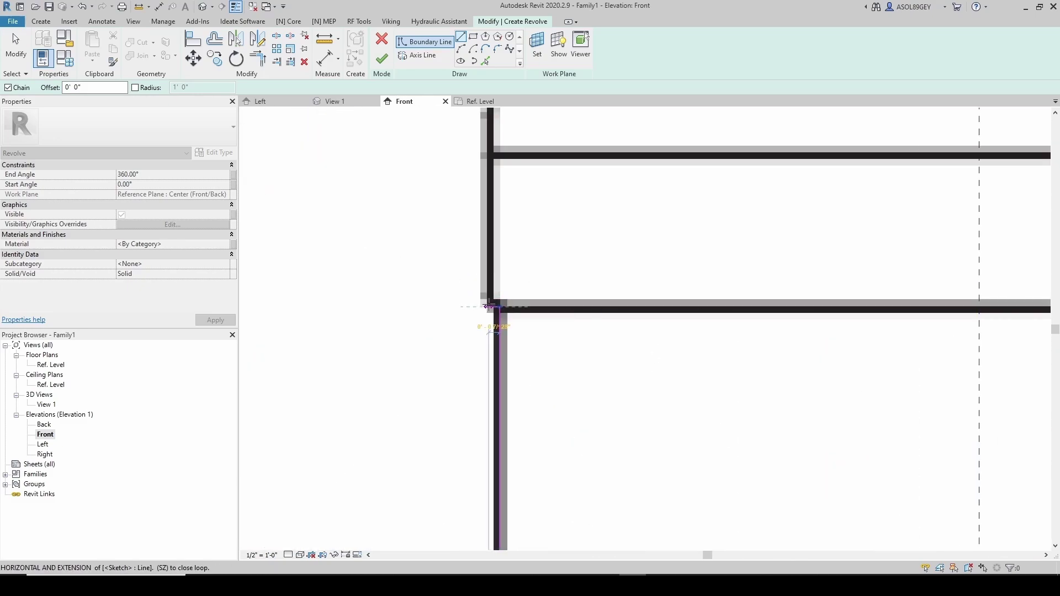
{"action": "scroll", "coordinate": [489, 307], "scroll_direction": "down", "scroll_amount": 4}
{"action": "scroll", "coordinate": [495, 295], "scroll_direction": "up", "scroll_amount": 1}
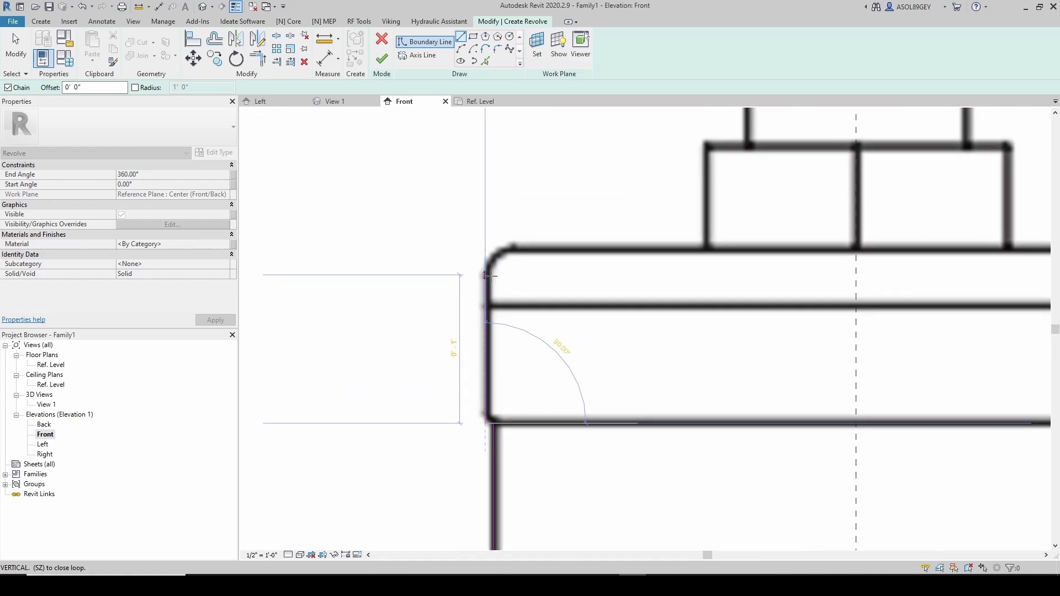
{"action": "left_click", "coordinate": [486, 275]}
Round the body's top-left corner with a fillet arc and trace its top edge inward.
{"action": "left_click", "coordinate": [487, 50]}
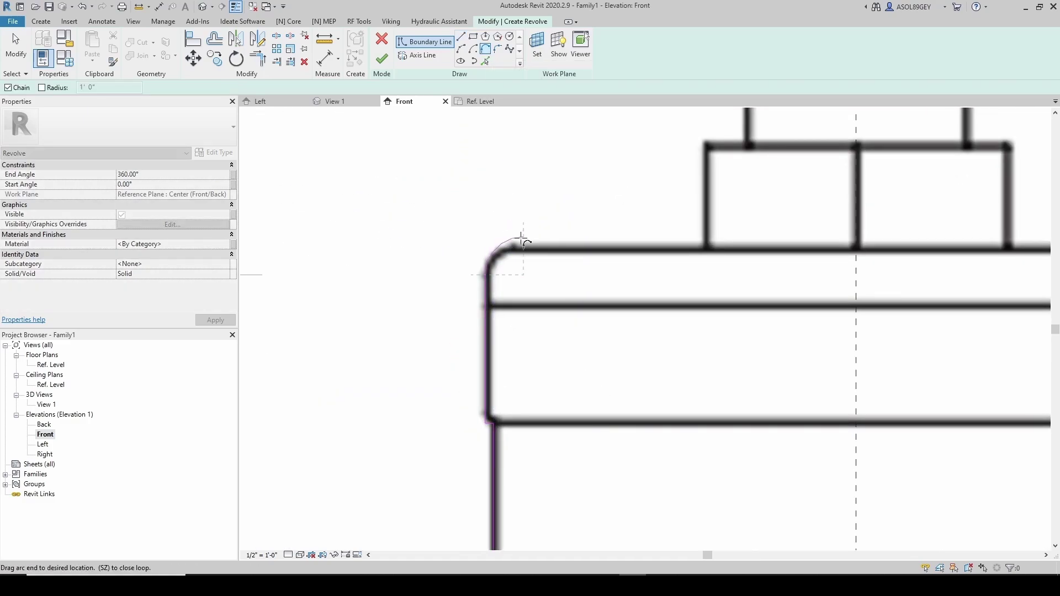
{"action": "scroll", "coordinate": [518, 247], "scroll_direction": "up", "scroll_amount": 2}
{"action": "left_click", "coordinate": [529, 254]}
{"action": "left_click", "coordinate": [461, 37]}
{"action": "scroll", "coordinate": [518, 255], "scroll_direction": "up", "scroll_amount": 2}
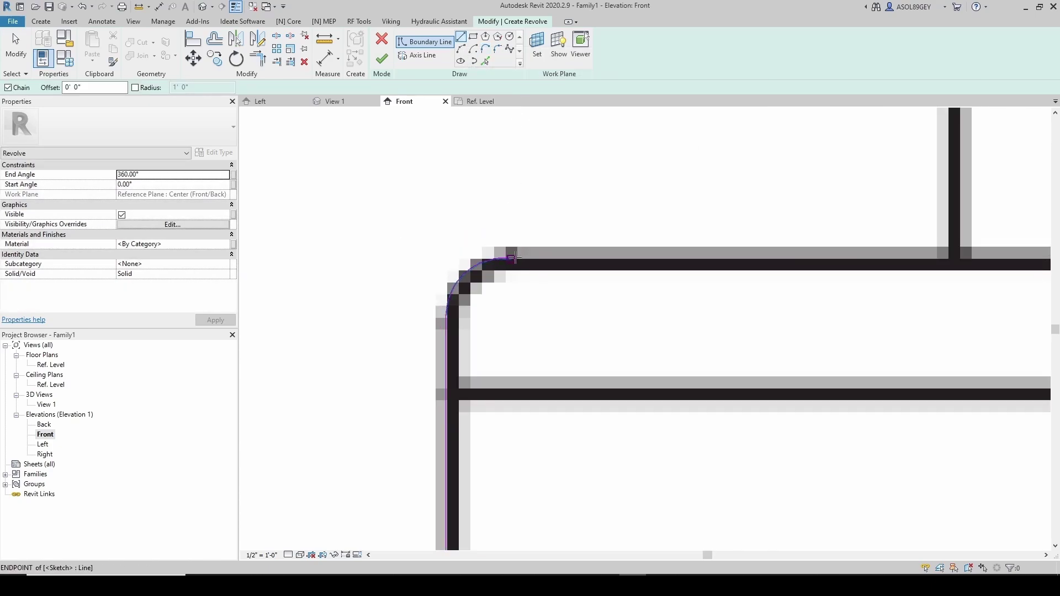
{"action": "left_click", "coordinate": [514, 258]}
{"action": "scroll", "coordinate": [668, 238], "scroll_direction": "down", "scroll_amount": 2}
{"action": "scroll", "coordinate": [862, 259], "scroll_direction": "up", "scroll_amount": 2}
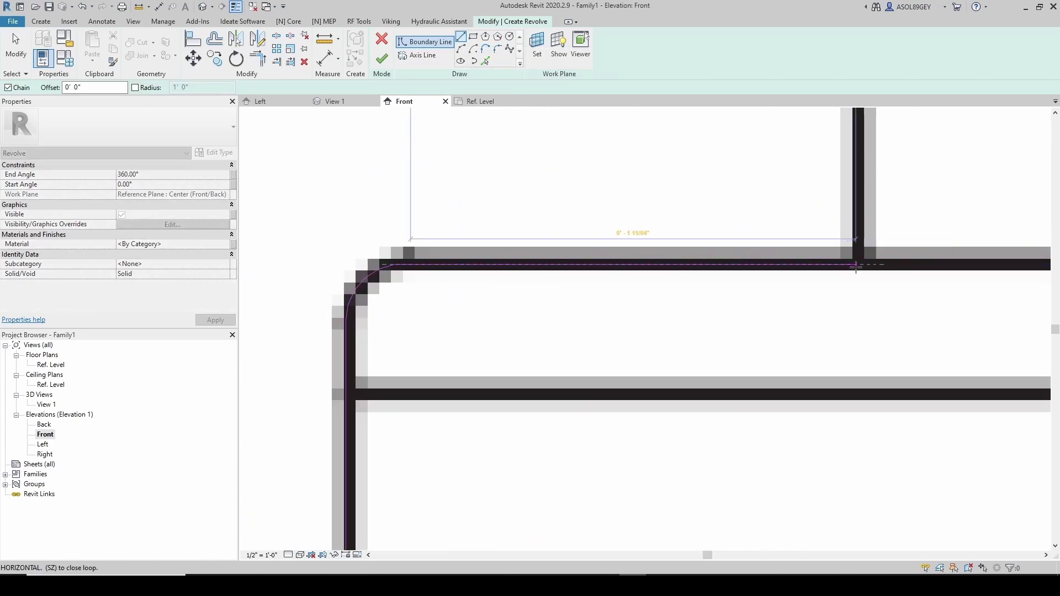
{"action": "left_click", "coordinate": [856, 265]}
Trace the bonnet side, neck and nut outline up to the nut's top edge.
{"action": "scroll", "coordinate": [856, 287], "scroll_direction": "down", "scroll_amount": 3}
{"action": "middle_click_drag", "start_coordinate": [821, 280], "coordinate": [655, 335]}
{"action": "scroll", "coordinate": [655, 335], "scroll_direction": "up", "scroll_amount": 2}
{"action": "left_click", "coordinate": [644, 241]}
{"action": "left_click", "coordinate": [688, 239]}
{"action": "scroll", "coordinate": [688, 240], "scroll_direction": "down", "scroll_amount": 2}
{"action": "middle_click_drag", "start_coordinate": [688, 240], "coordinate": [625, 293]}
{"action": "scroll", "coordinate": [624, 292], "scroll_direction": "up", "scroll_amount": 2}
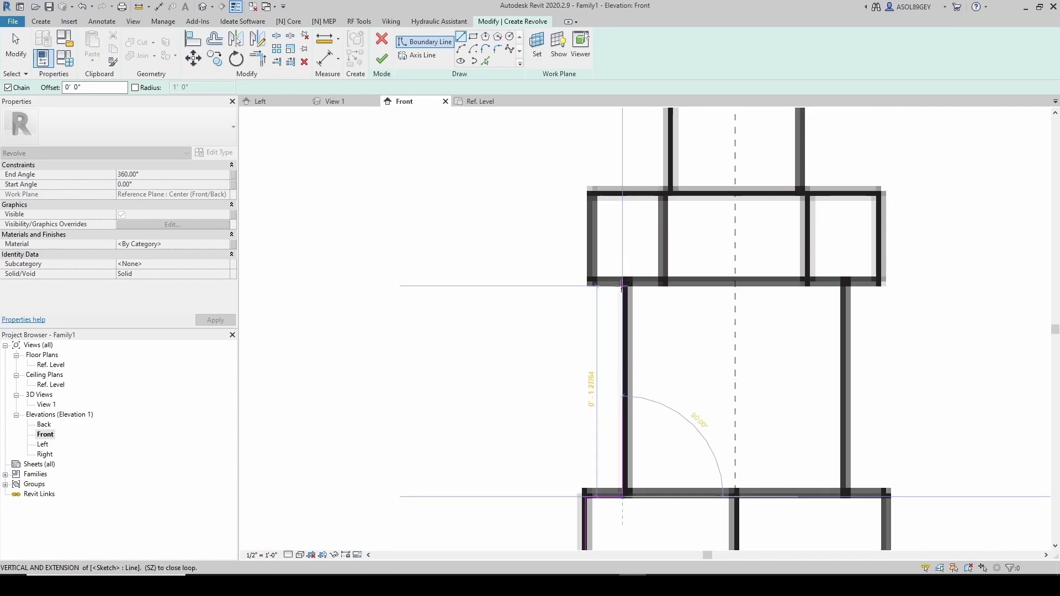
{"action": "left_click", "coordinate": [624, 284]}
{"action": "left_click", "coordinate": [594, 284]}
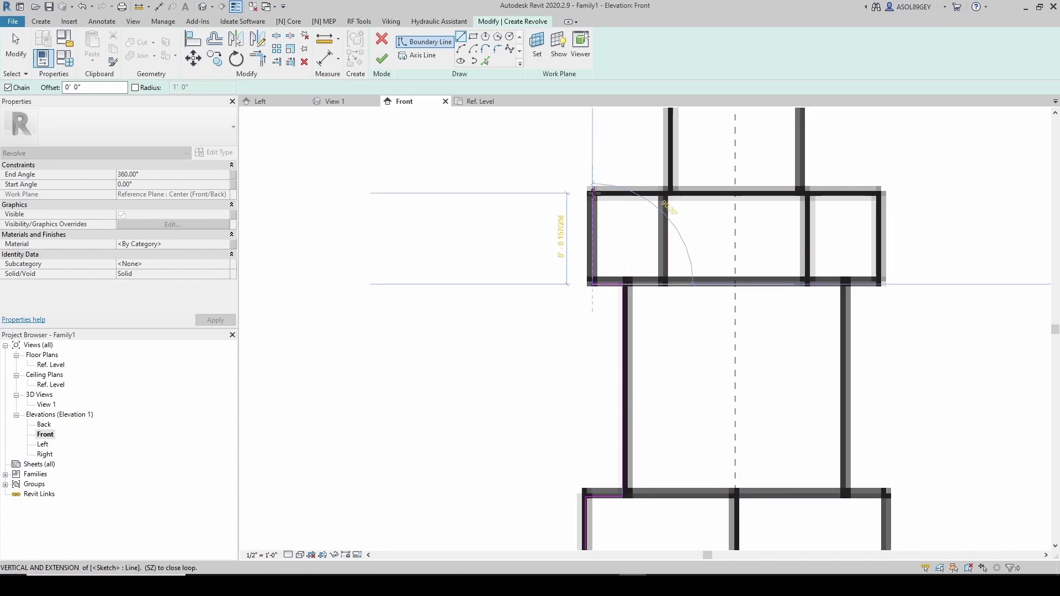
{"action": "left_click", "coordinate": [593, 192]}
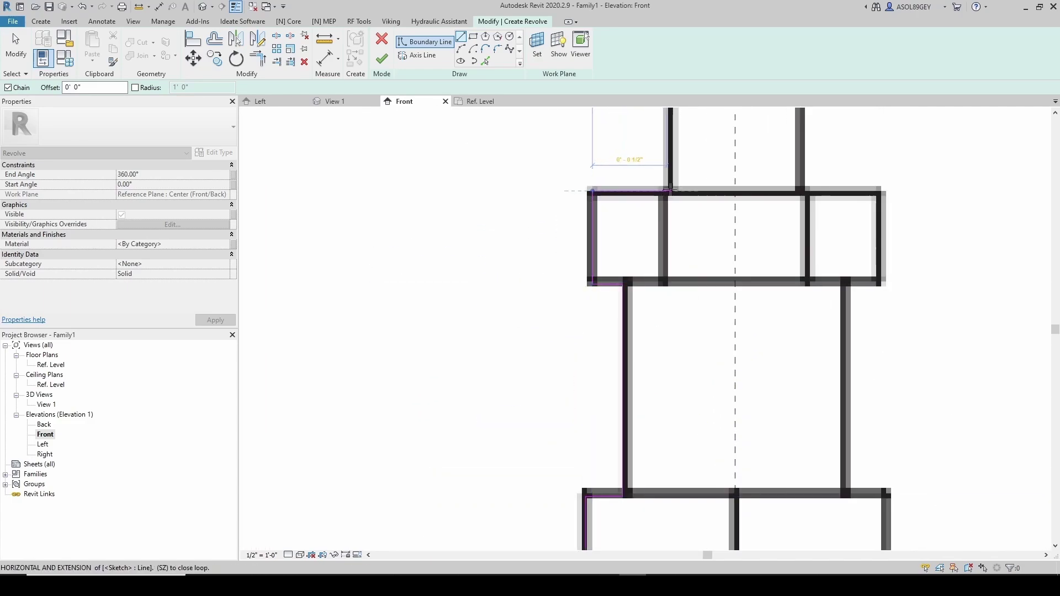
{"action": "left_click", "coordinate": [668, 192]}
Trace the stem and top cap, then close the profile down the centre plane to the base.
{"action": "scroll", "coordinate": [661, 237], "scroll_direction": "down", "scroll_amount": 3}
{"action": "middle_click_drag", "start_coordinate": [661, 237], "coordinate": [620, 359]}
{"action": "scroll", "coordinate": [591, 288], "scroll_direction": "up", "scroll_amount": 5}
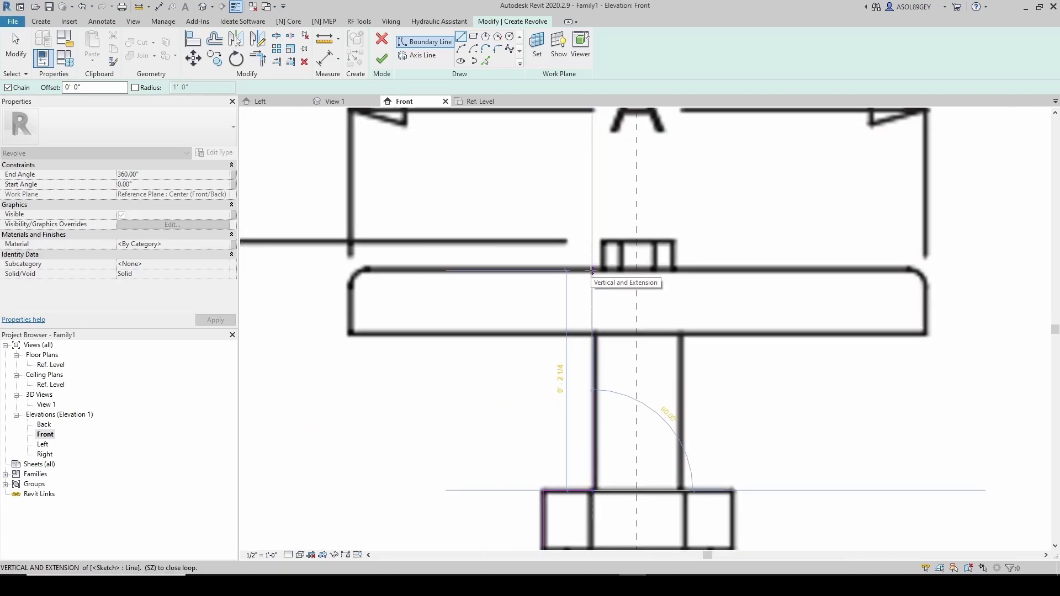
{"action": "left_click", "coordinate": [592, 271]}
{"action": "scroll", "coordinate": [591, 271], "scroll_direction": "up", "scroll_amount": 2}
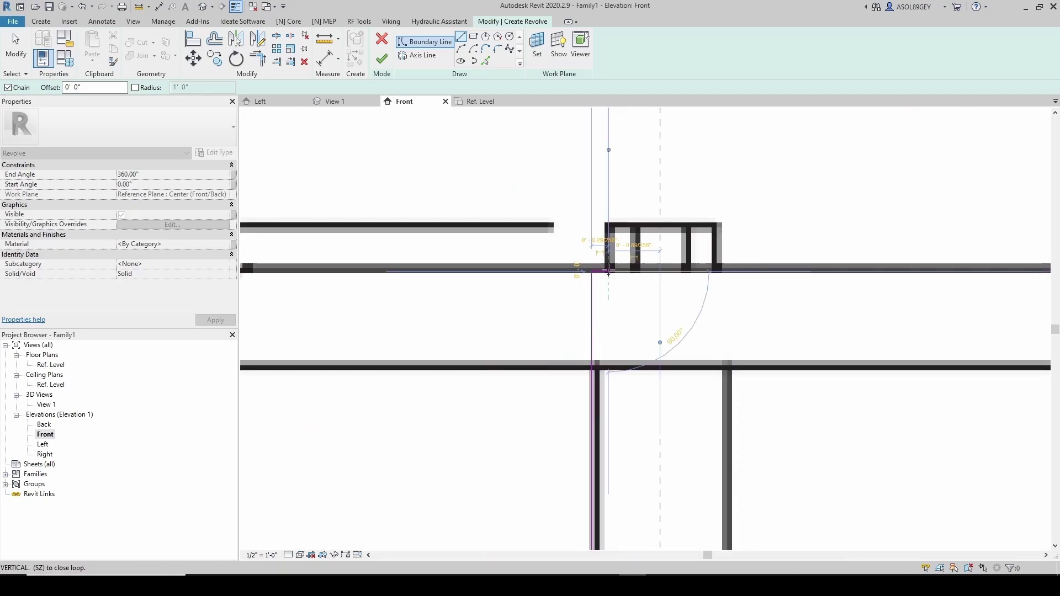
{"action": "left_click", "coordinate": [608, 270]}
{"action": "left_click", "coordinate": [608, 225]}
{"action": "left_click", "coordinate": [660, 226]}
{"action": "scroll", "coordinate": [660, 225], "scroll_direction": "up", "scroll_amount": 1}
{"action": "scroll", "coordinate": [641, 248], "scroll_direction": "down", "scroll_amount": 2}
{"action": "scroll", "coordinate": [628, 289], "scroll_direction": "down", "scroll_amount": 4}
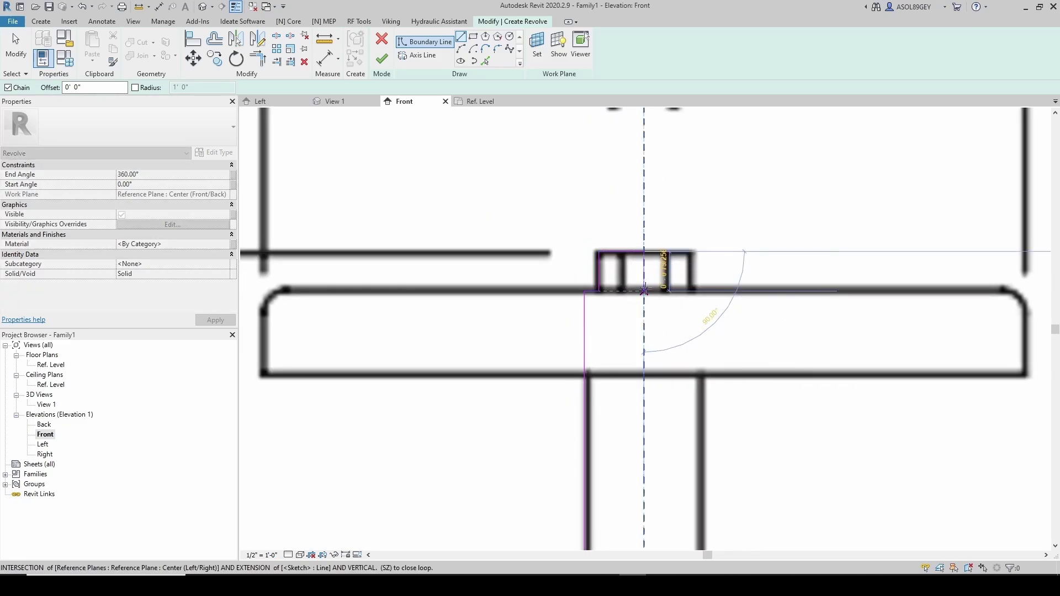
{"action": "scroll", "coordinate": [646, 442], "scroll_direction": "up", "scroll_amount": 3}
{"action": "scroll", "coordinate": [646, 442], "scroll_direction": "up", "scroll_amount": 5}
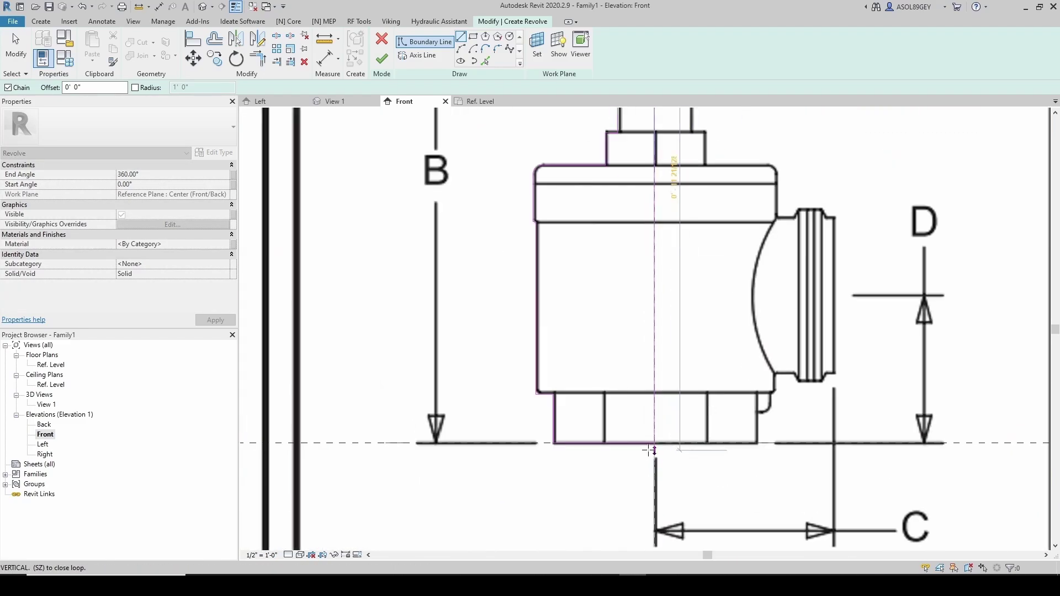
{"action": "left_click", "coordinate": [647, 446]}
{"action": "key", "text": "Escape"}
{"action": "key", "text": "Escape"}
Pick the centre reference plane as the revolve axis and finish the revolve solid.
{"action": "scroll", "coordinate": [560, 420], "scroll_direction": "down", "scroll_amount": 2}
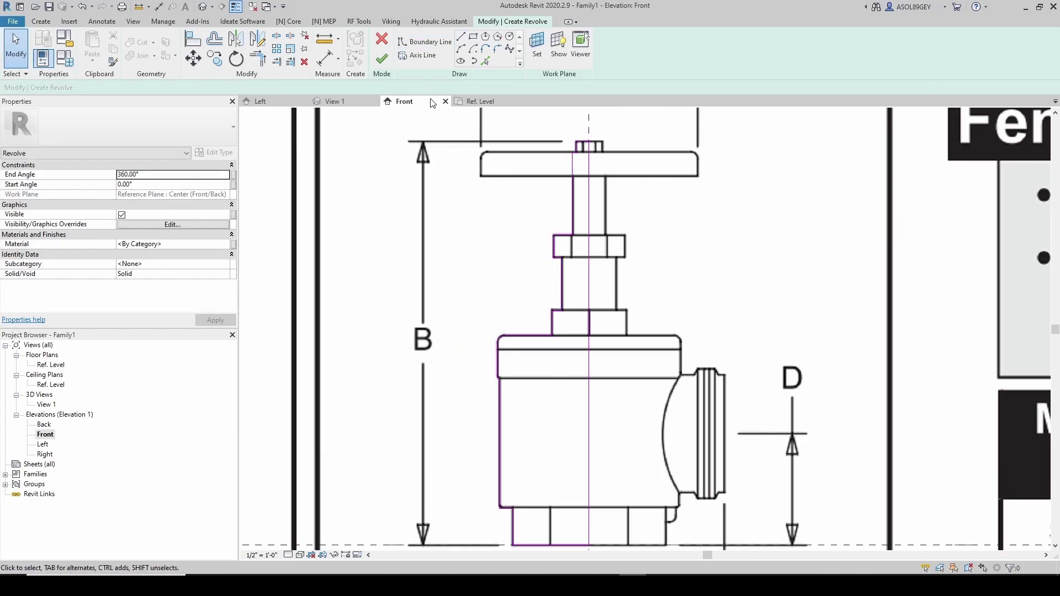
{"action": "left_click", "coordinate": [418, 56]}
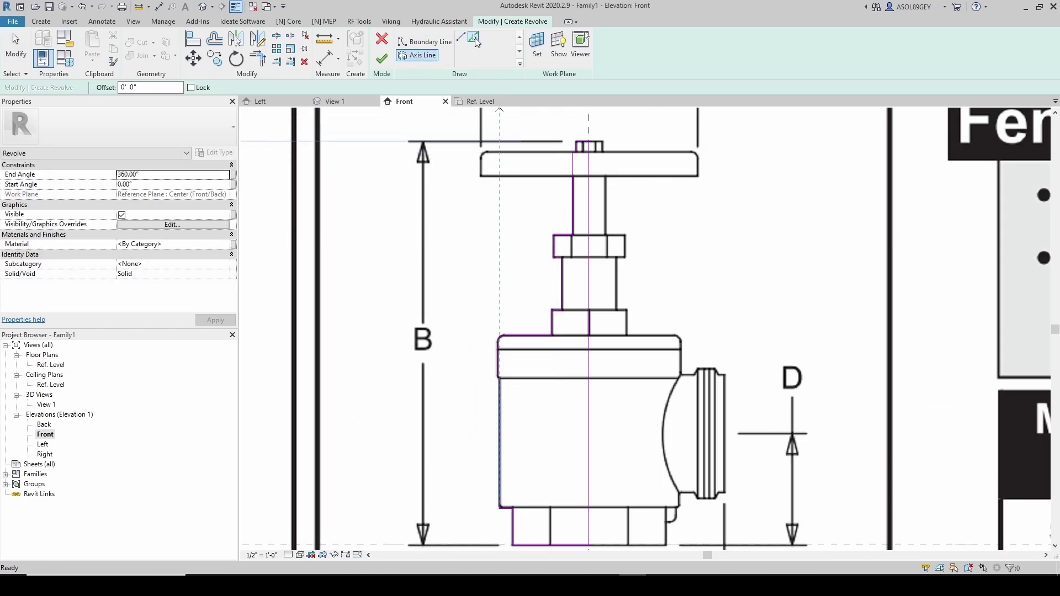
{"action": "left_click", "coordinate": [476, 43]}
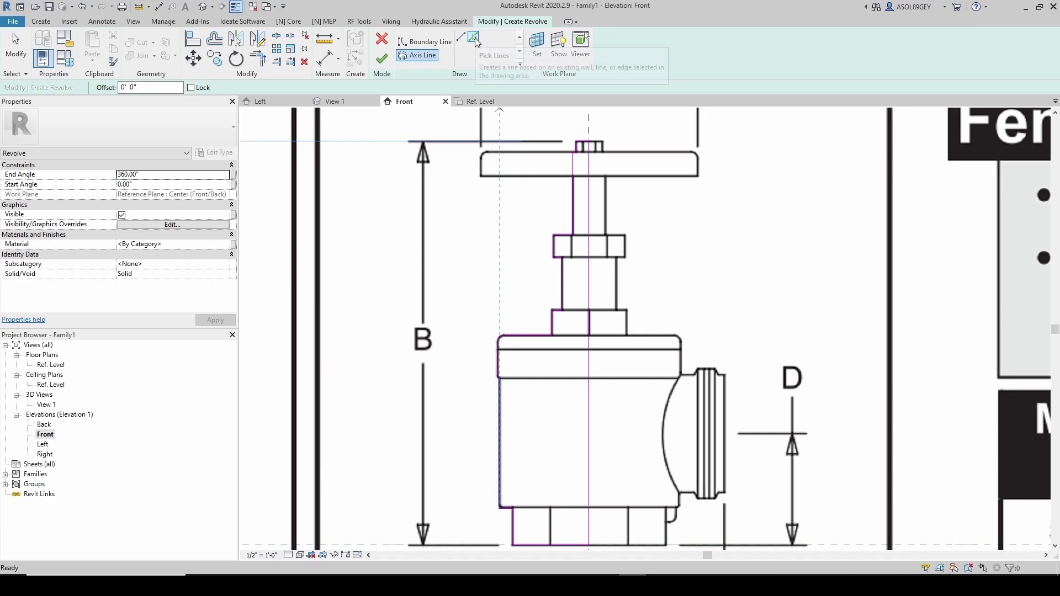
{"action": "left_click", "coordinate": [589, 226]}
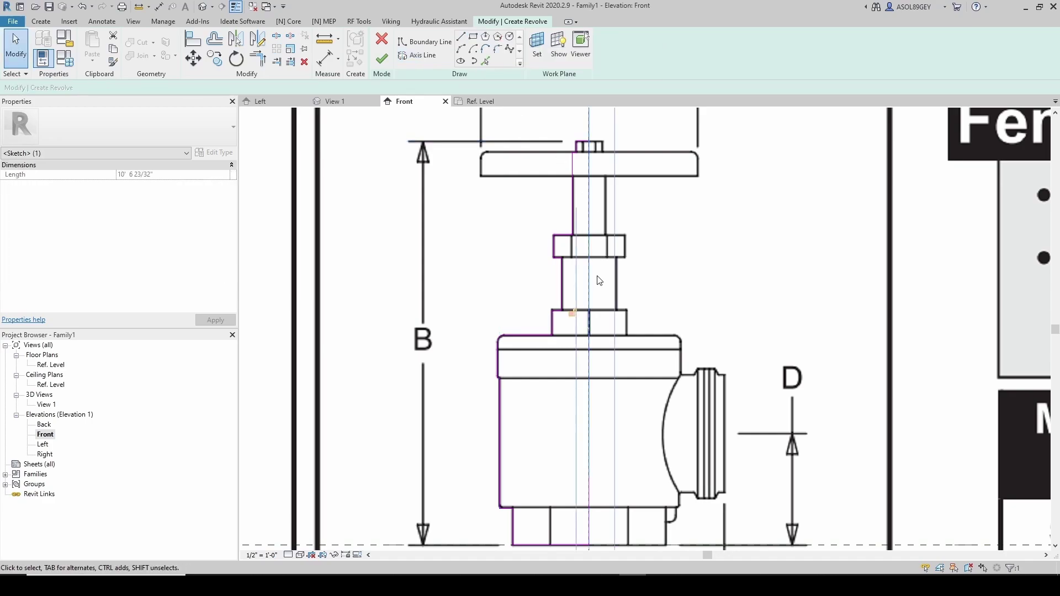
{"action": "left_click", "coordinate": [382, 58]}
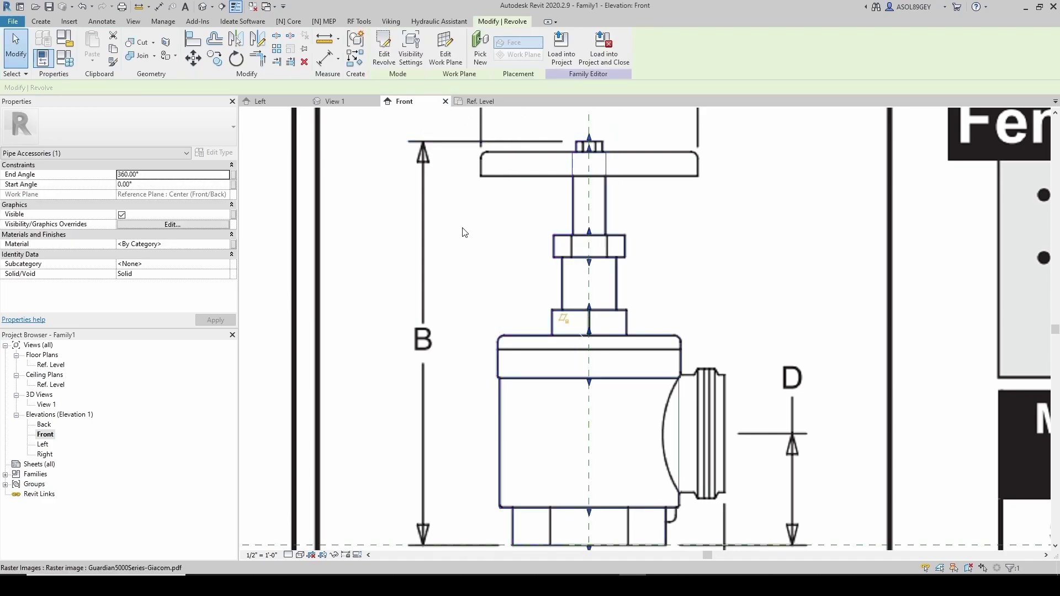
{"action": "scroll", "coordinate": [466, 230], "scroll_direction": "down", "scroll_amount": 3}
{"action": "scroll", "coordinate": [586, 384], "scroll_direction": "up", "scroll_amount": 4}
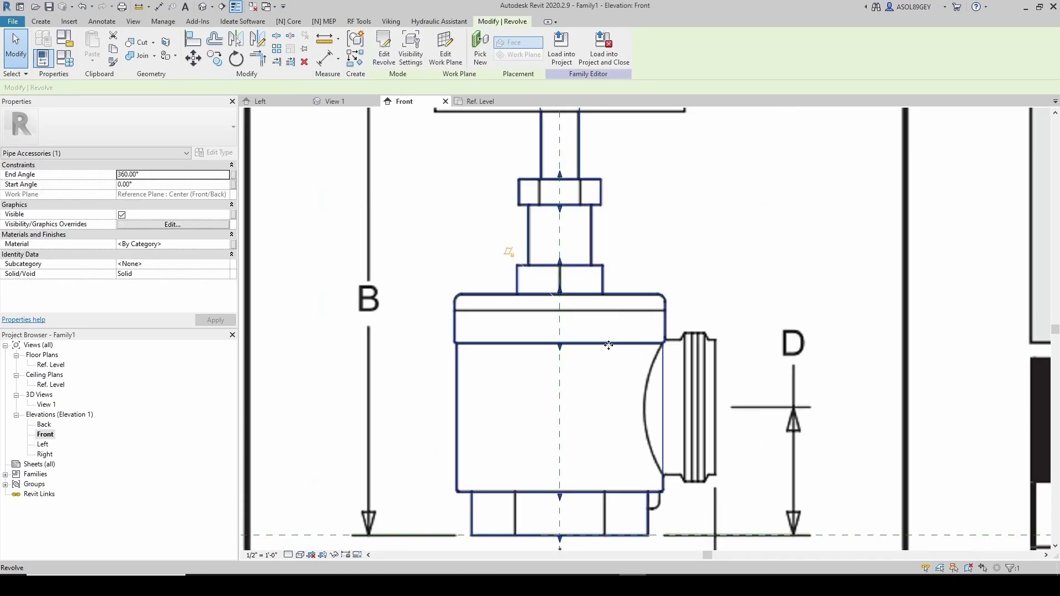
{"action": "key", "text": "Escape"}
{"action": "scroll", "coordinate": [609, 345], "scroll_direction": "down", "scroll_amount": 2}
{"action": "scroll", "coordinate": [580, 390], "scroll_direction": "up", "scroll_amount": 2}
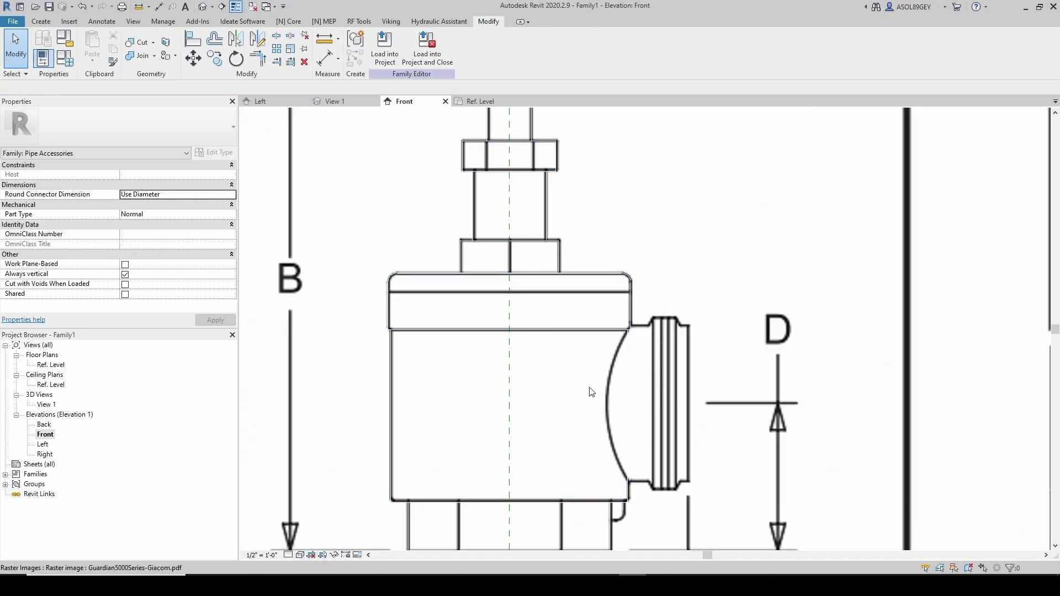
{"action": "scroll", "coordinate": [579, 390], "scroll_direction": "down", "scroll_amount": 2}
Place a horizontal reference plane at the outlet centre using Pick Lines with a 2 3/4" offset.
{"action": "left_click", "coordinate": [532, 297]}
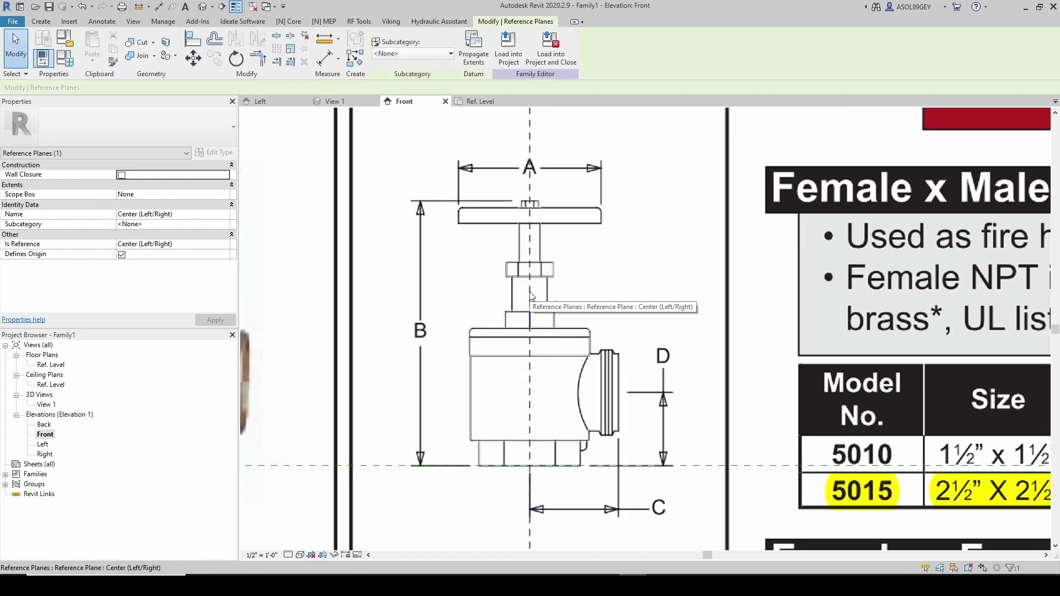
{"action": "key", "text": "r"}
{"action": "key", "text": "p"}
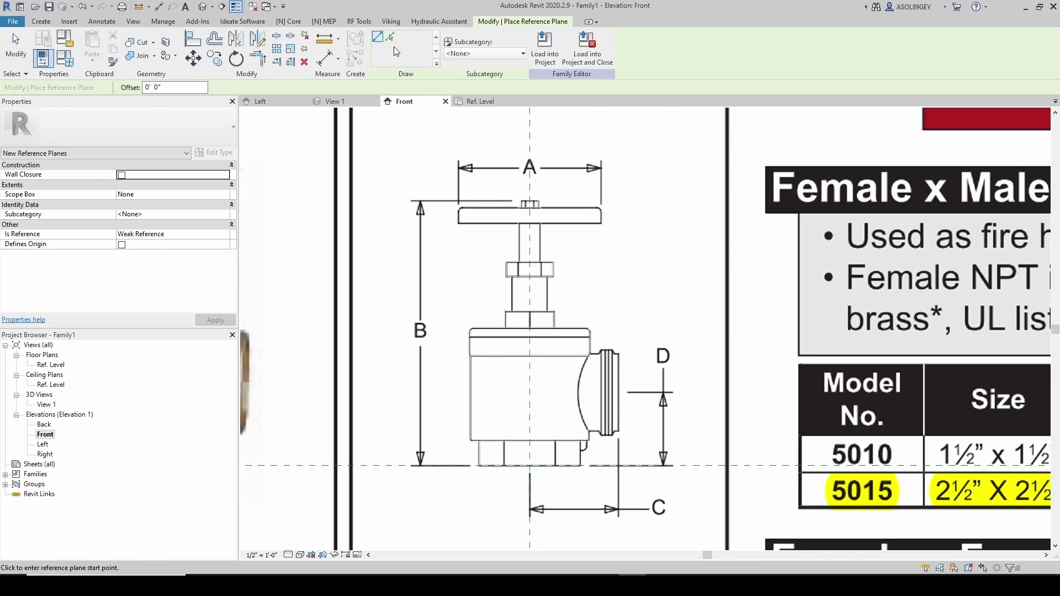
{"action": "left_click", "coordinate": [390, 37]}
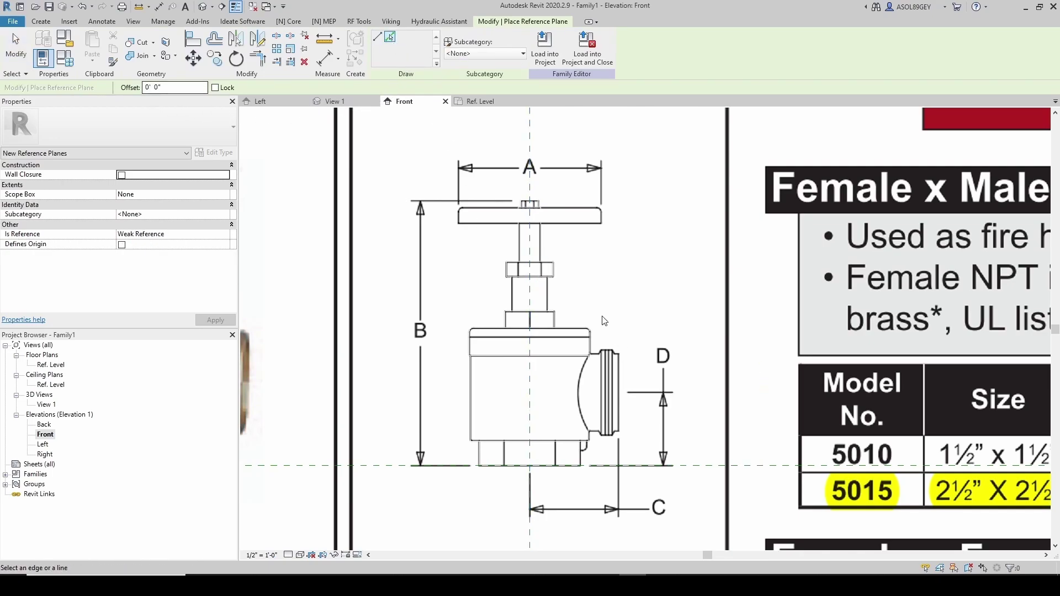
{"action": "scroll", "coordinate": [640, 421], "scroll_direction": "down", "scroll_amount": 3}
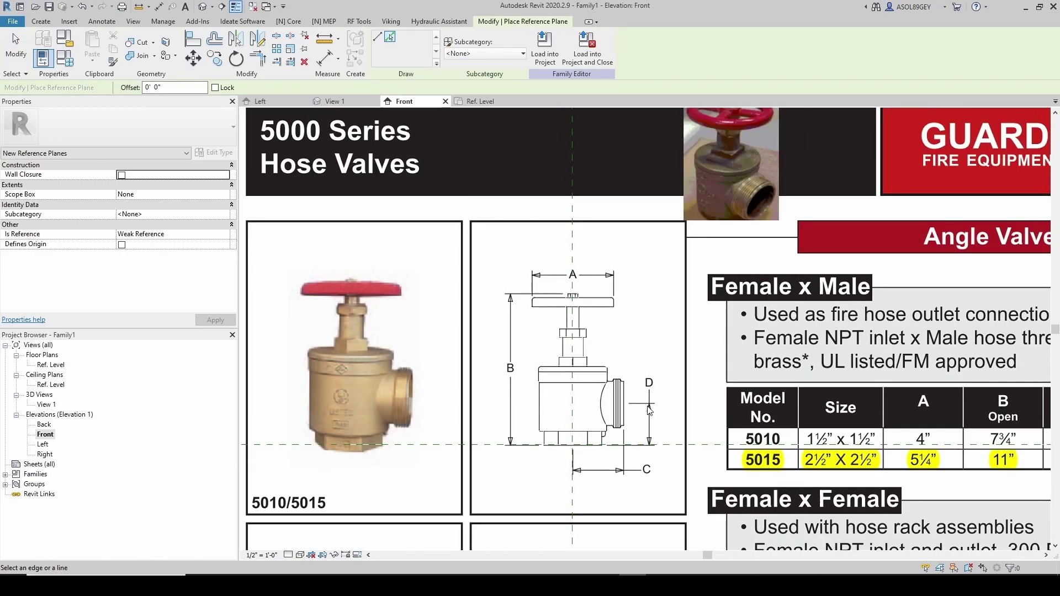
{"action": "scroll", "coordinate": [649, 408], "scroll_direction": "down", "scroll_amount": 2}
{"action": "scroll", "coordinate": [924, 454], "scroll_direction": "up", "scroll_amount": 1}
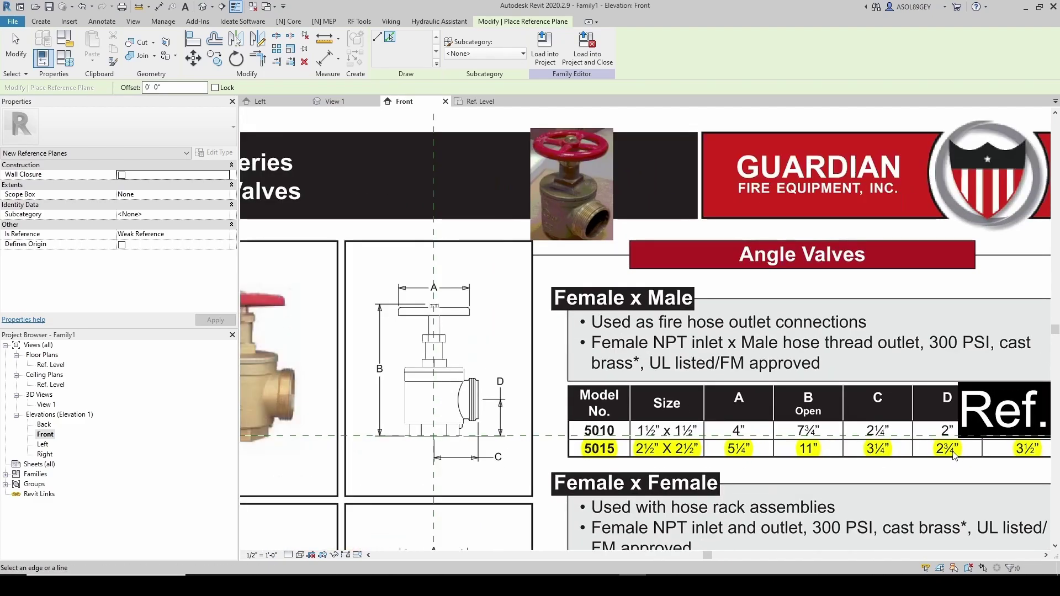
{"action": "scroll", "coordinate": [474, 373], "scroll_direction": "up", "scroll_amount": 2}
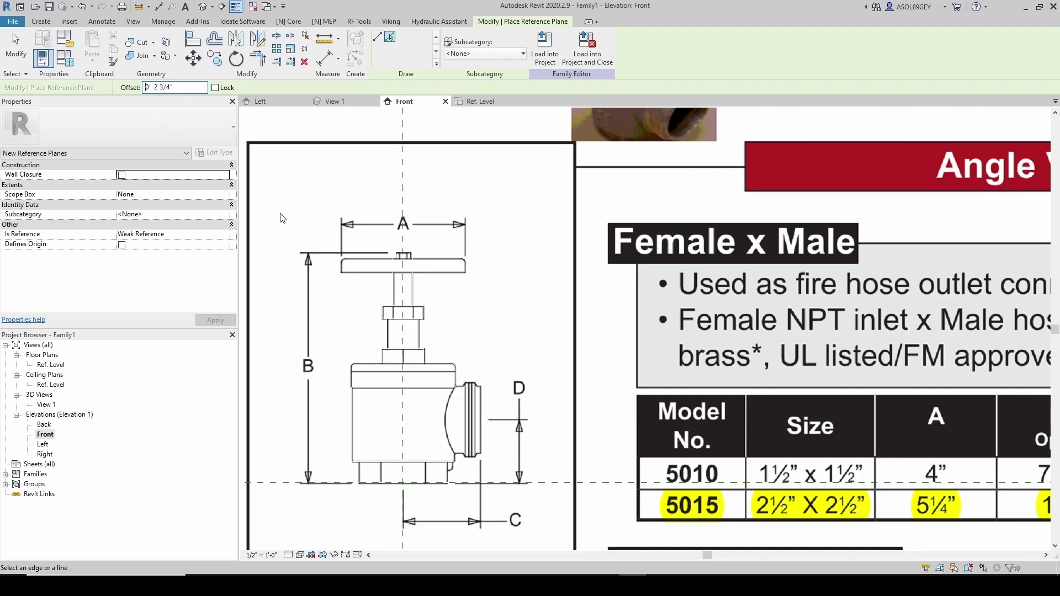
{"action": "scroll", "coordinate": [464, 480], "scroll_direction": "up", "scroll_amount": 2}
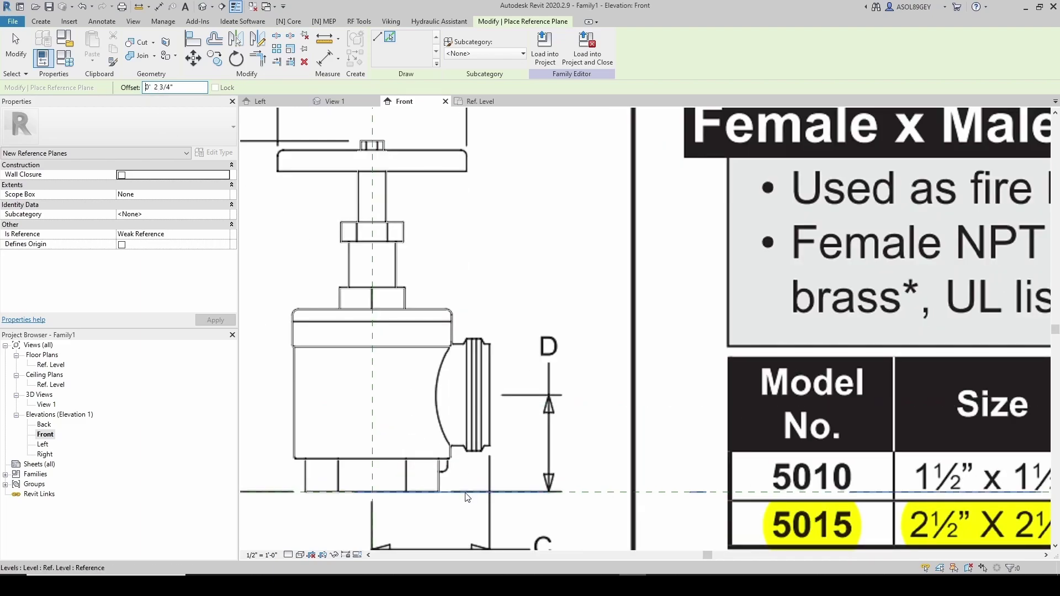
{"action": "key", "text": "Escape"}
{"action": "scroll", "coordinate": [475, 469], "scroll_direction": "up", "scroll_amount": 1}
{"action": "scroll", "coordinate": [491, 431], "scroll_direction": "down", "scroll_amount": 2}
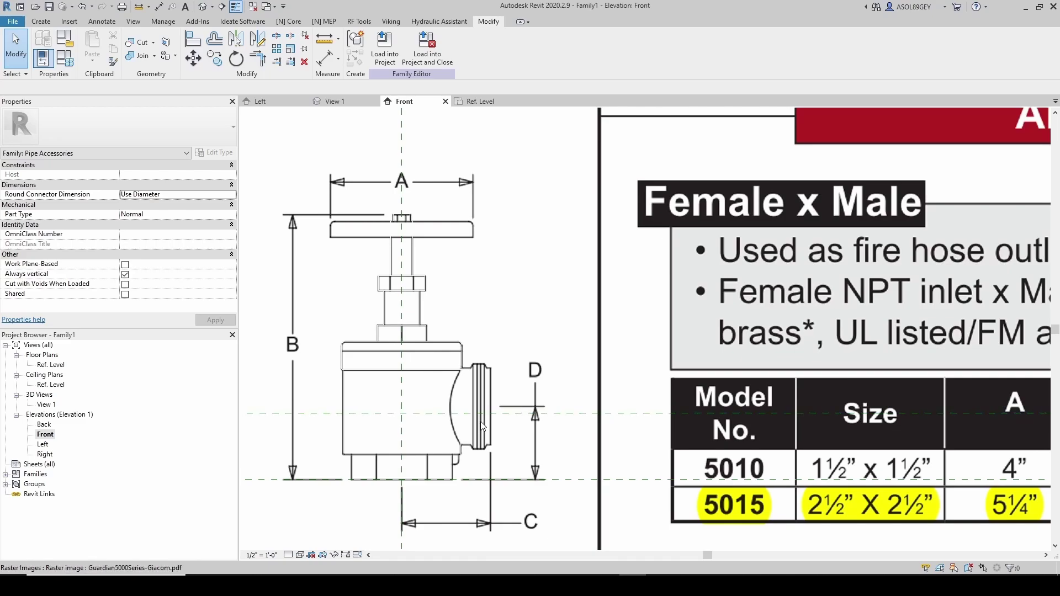
{"action": "scroll", "coordinate": [484, 427], "scroll_direction": "down", "scroll_amount": 1}
Draw a second horizontal reference plane straight across the handwheel.
{"action": "left_click", "coordinate": [452, 416]}
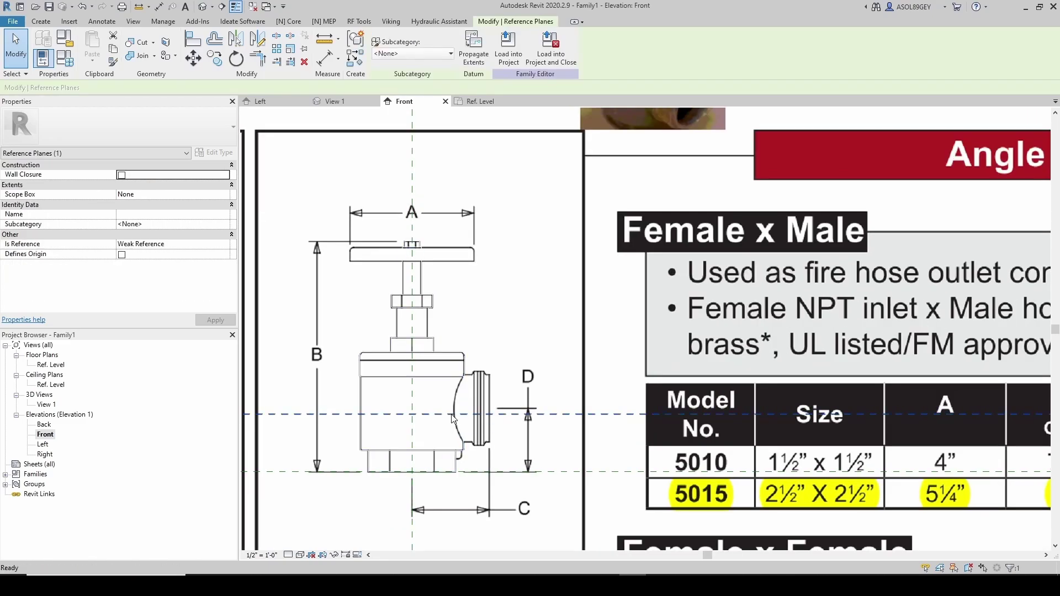
{"action": "key", "text": "r"}
{"action": "key", "text": "p"}
{"action": "scroll", "coordinate": [337, 256], "scroll_direction": "up", "scroll_amount": 2}
{"action": "left_click", "coordinate": [327, 249]}
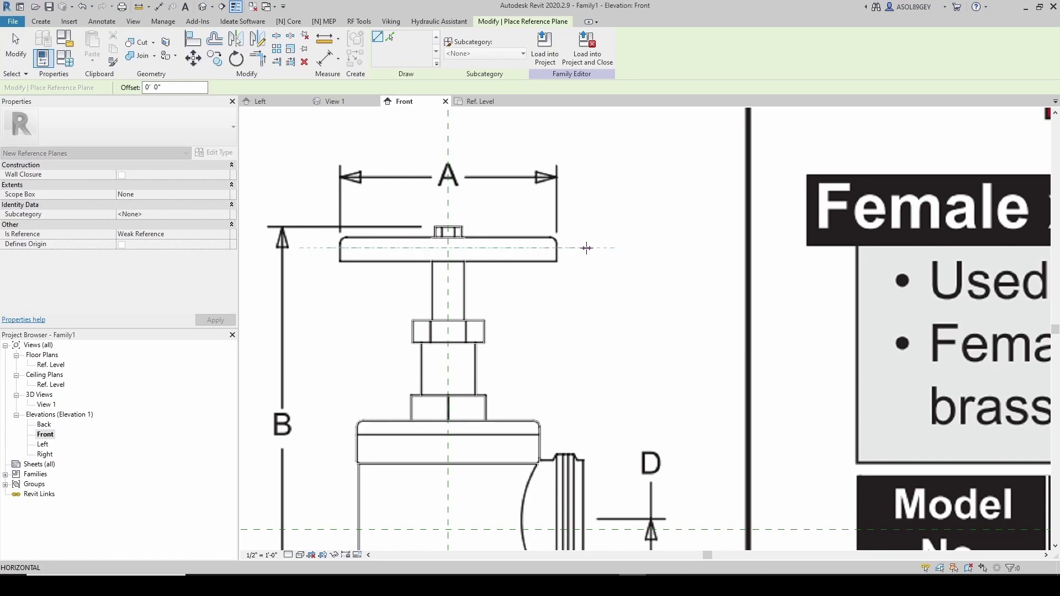
{"action": "left_click", "coordinate": [587, 248]}
{"action": "key", "text": "Escape"}
{"action": "key", "text": "Escape"}
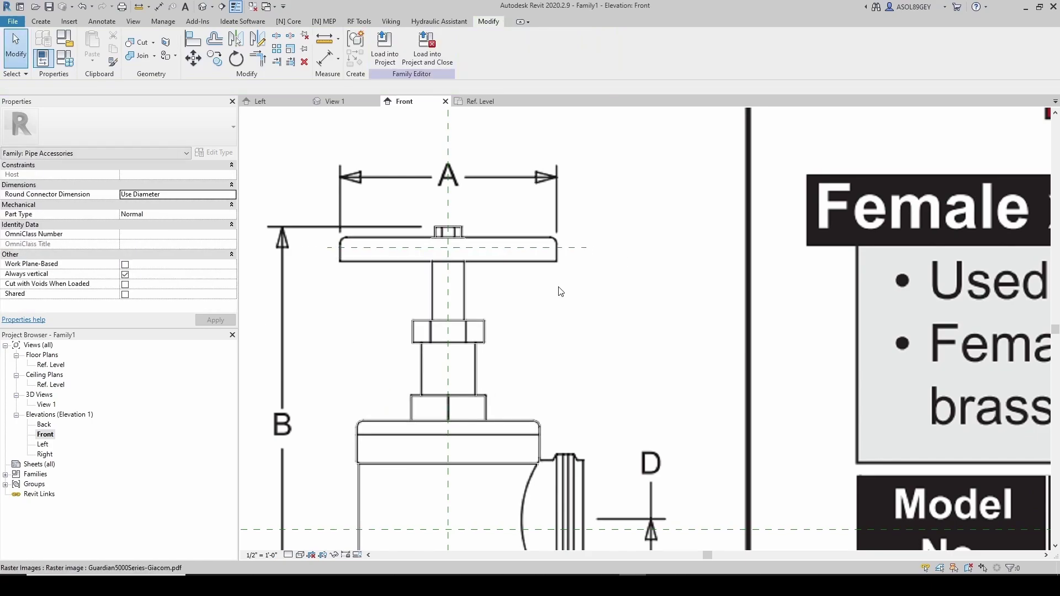
{"action": "scroll", "coordinate": [591, 371], "scroll_direction": "down", "scroll_amount": 1}
{"action": "scroll", "coordinate": [547, 501], "scroll_direction": "up", "scroll_amount": 3}
{"action": "scroll", "coordinate": [547, 501], "scroll_direction": "up", "scroll_amount": 1}
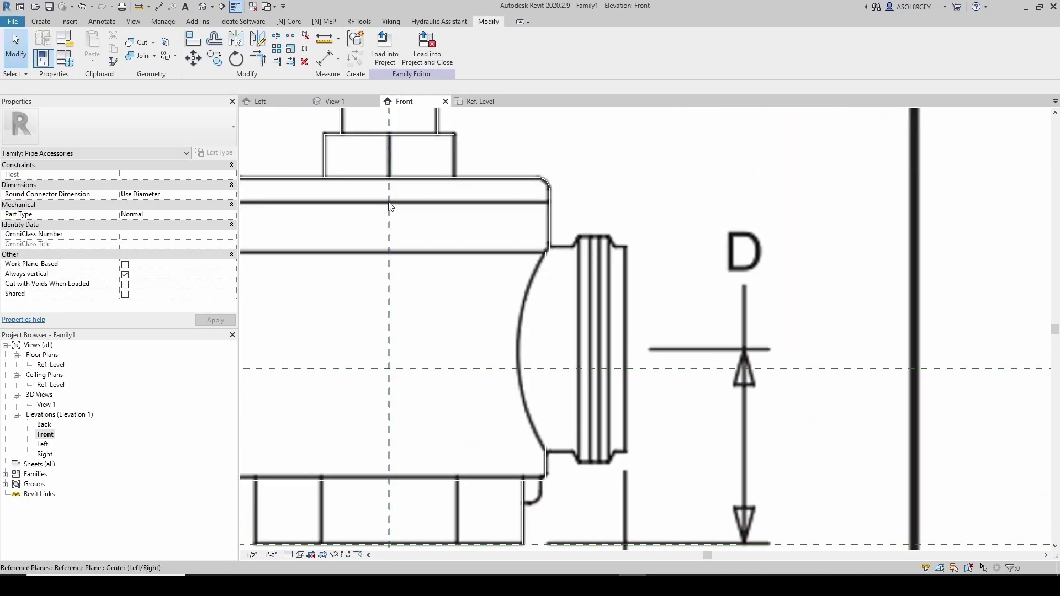
Start a revolve and sketch the outlet profile's inner edges, thread slopes and outer edge.
{"action": "left_click", "coordinate": [43, 22]}
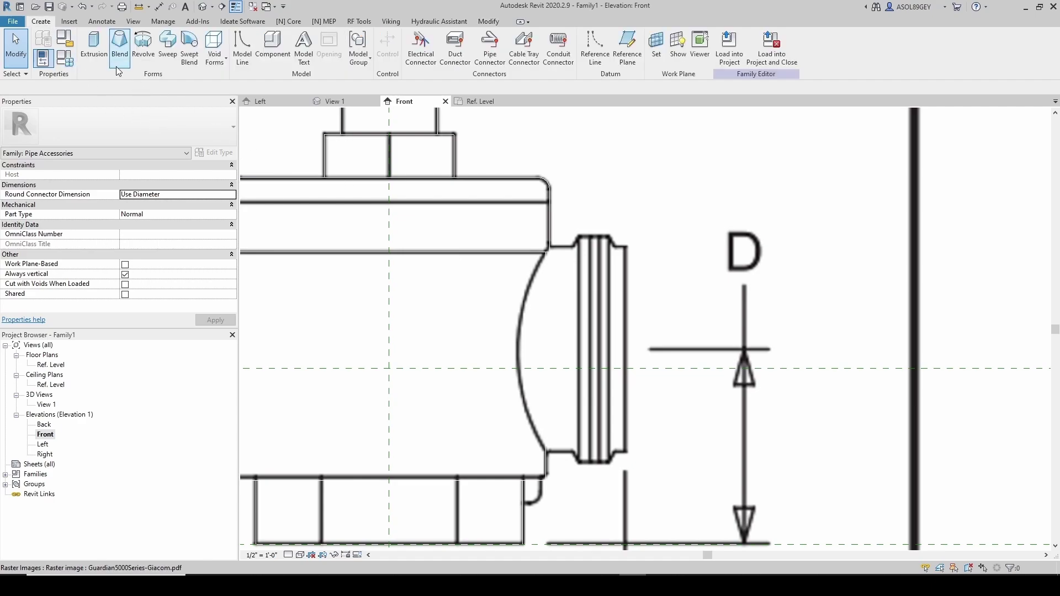
{"action": "left_click", "coordinate": [143, 47]}
{"action": "scroll", "coordinate": [558, 423], "scroll_direction": "up", "scroll_amount": 2}
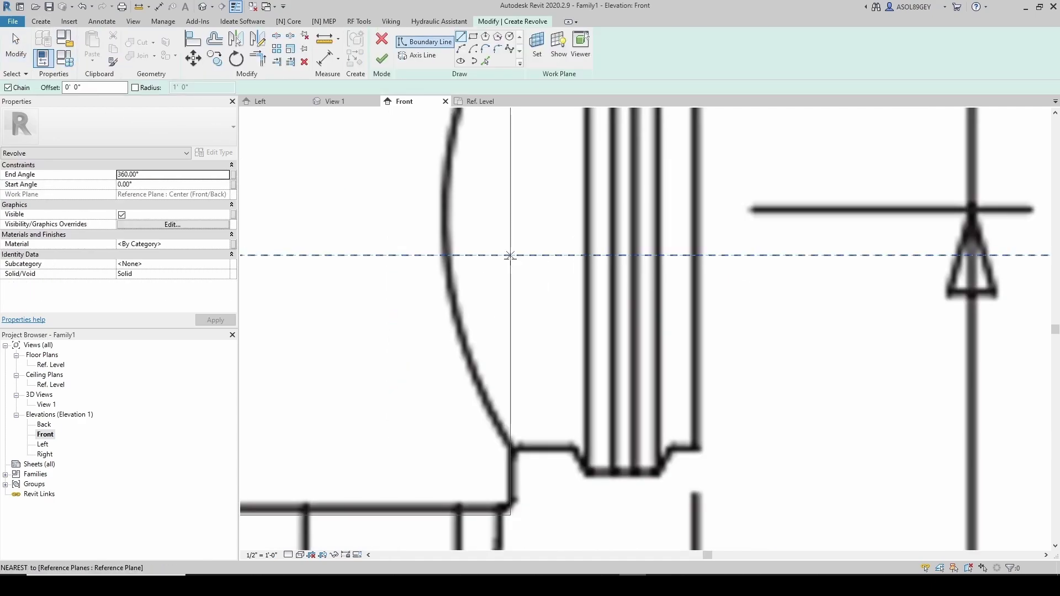
{"action": "left_click", "coordinate": [509, 256]}
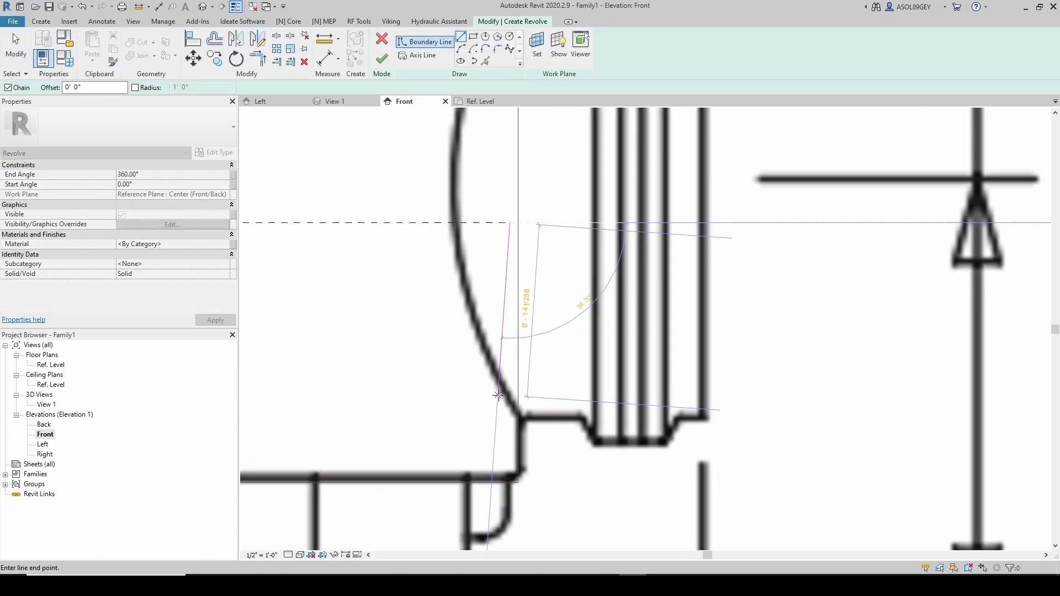
{"action": "left_click", "coordinate": [509, 419]}
{"action": "scroll", "coordinate": [552, 419], "scroll_direction": "up", "scroll_amount": 2}
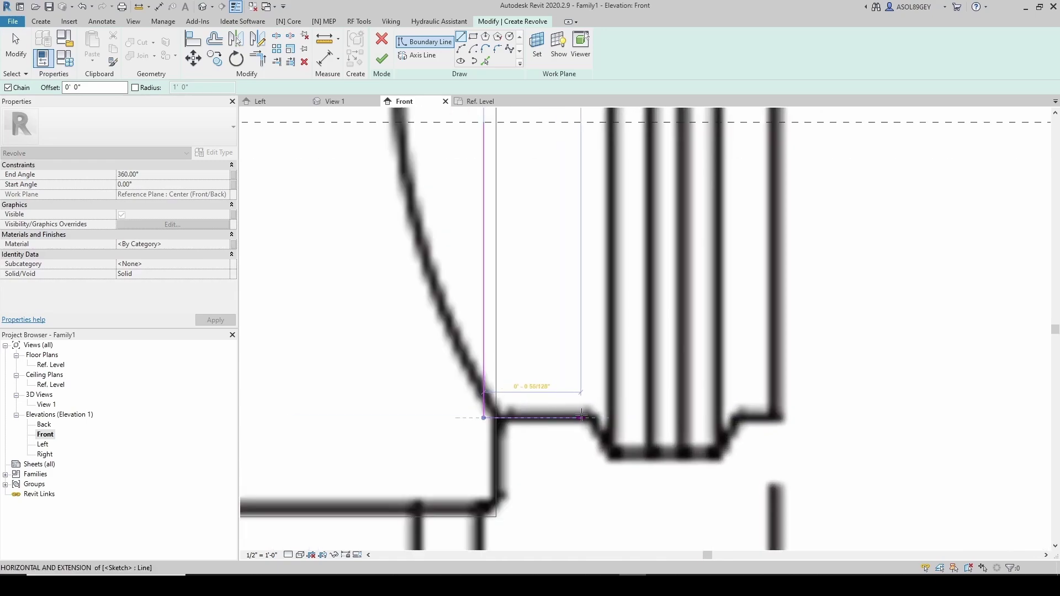
{"action": "left_click", "coordinate": [589, 418]}
{"action": "scroll", "coordinate": [589, 418], "scroll_direction": "up", "scroll_amount": 2}
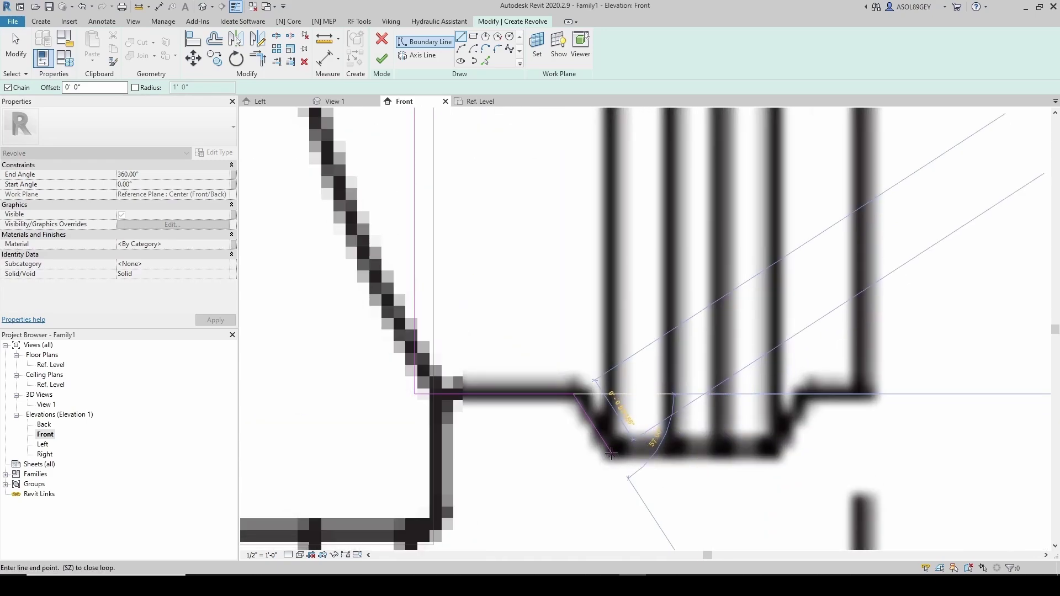
{"action": "left_click", "coordinate": [609, 454]}
{"action": "left_click", "coordinate": [767, 450]}
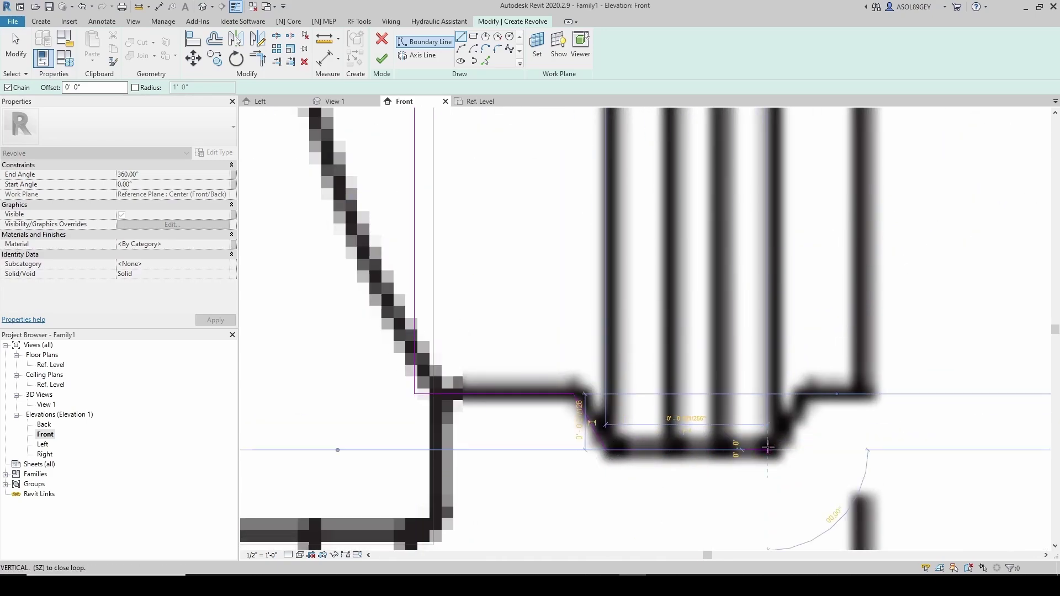
{"action": "left_click", "coordinate": [804, 394]}
{"action": "left_click", "coordinate": [865, 393]}
Close the outlet profile loop and set the outlet centre plane as the revolve axis.
{"action": "scroll", "coordinate": [866, 394], "scroll_direction": "down", "scroll_amount": 2}
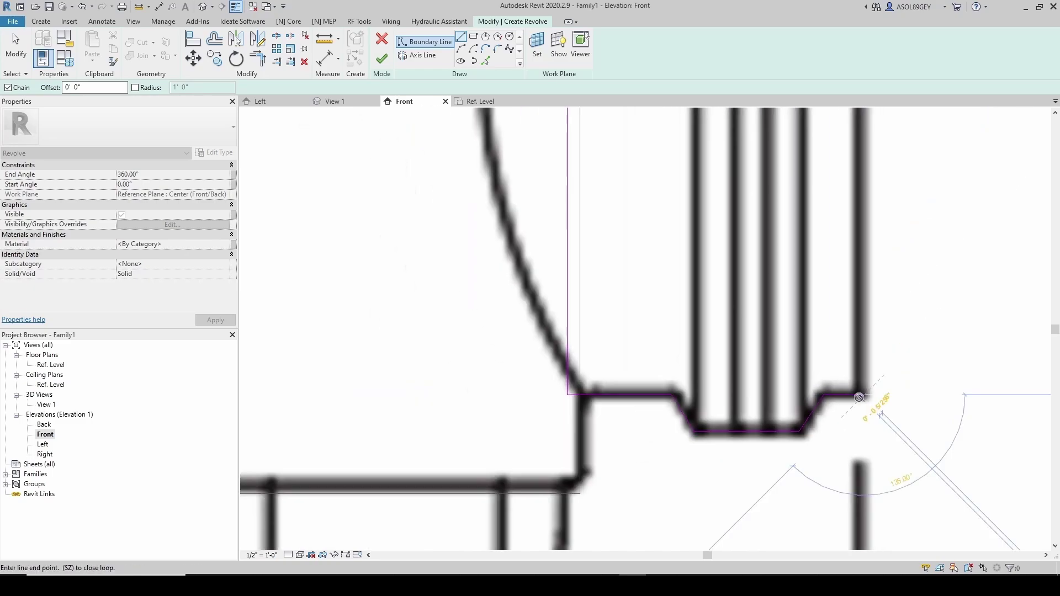
{"action": "middle_click_drag", "start_coordinate": [775, 247], "coordinate": [775, 341]}
{"action": "left_click", "coordinate": [770, 326]}
{"action": "scroll", "coordinate": [611, 326], "scroll_direction": "up", "scroll_amount": 2}
{"action": "left_click", "coordinate": [552, 326]}
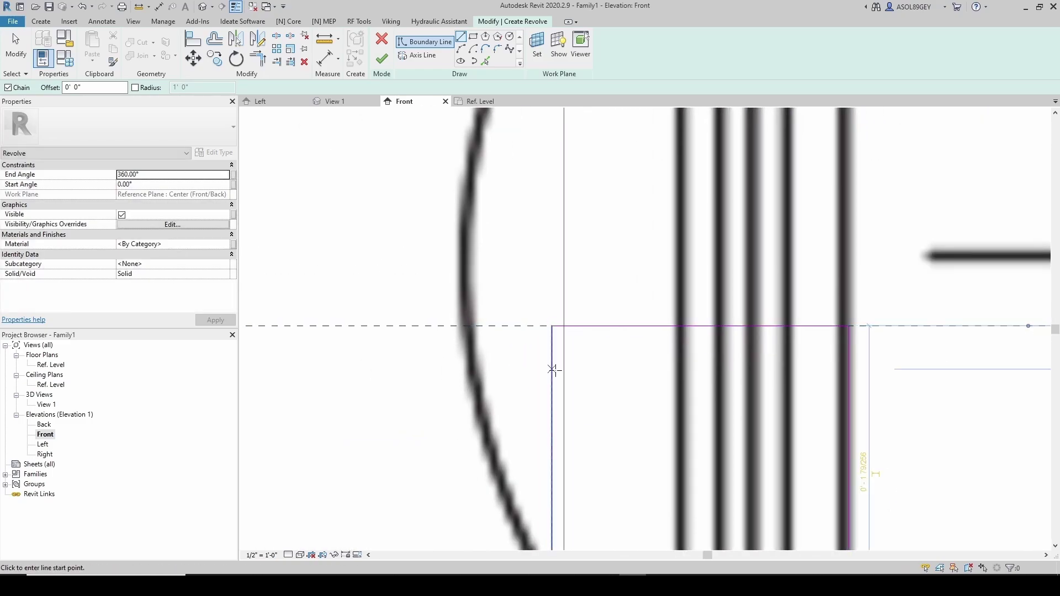
{"action": "key", "text": "Escape"}
{"action": "scroll", "coordinate": [560, 292], "scroll_direction": "down", "scroll_amount": 2}
{"action": "left_click", "coordinate": [411, 58]}
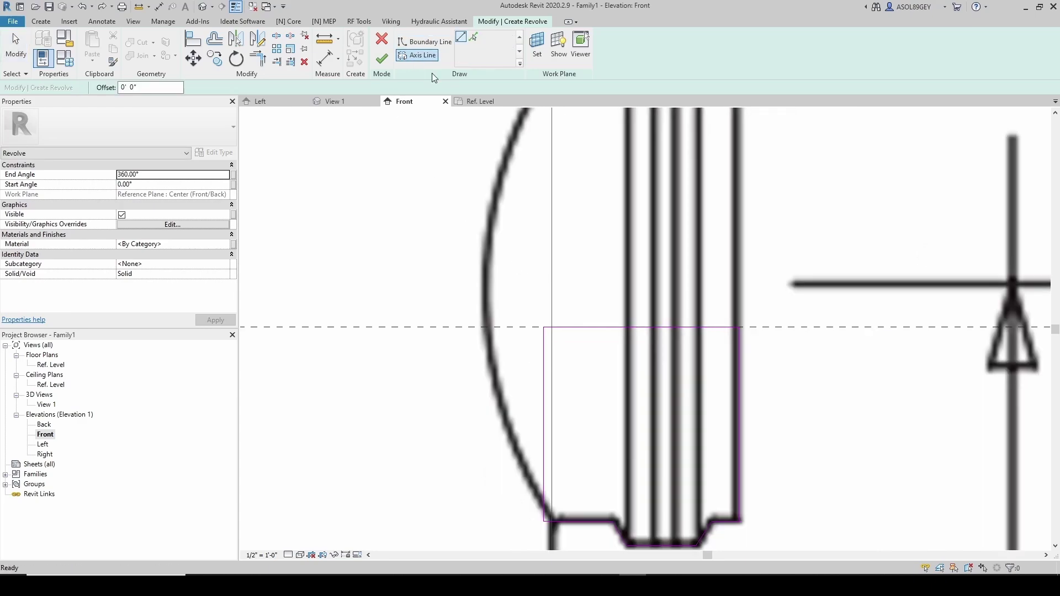
{"action": "left_click", "coordinate": [533, 327]}
Finish the revolve to create the side outlet solid.
{"action": "left_click", "coordinate": [390, 61]}
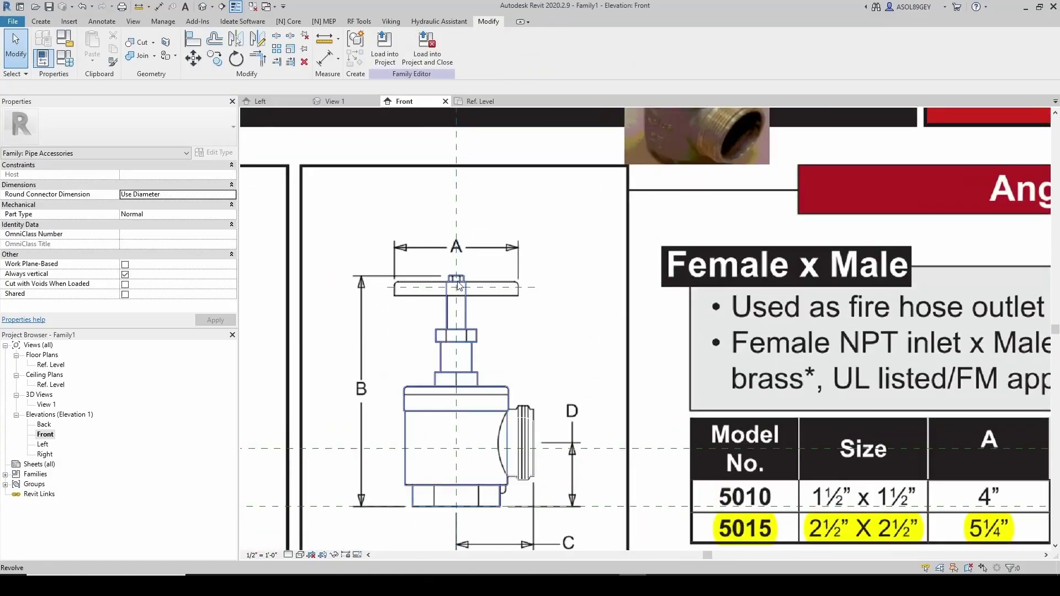
{"action": "scroll", "coordinate": [460, 286], "scroll_direction": "up", "scroll_amount": 2}
{"action": "scroll", "coordinate": [380, 287], "scroll_direction": "down", "scroll_amount": 3}
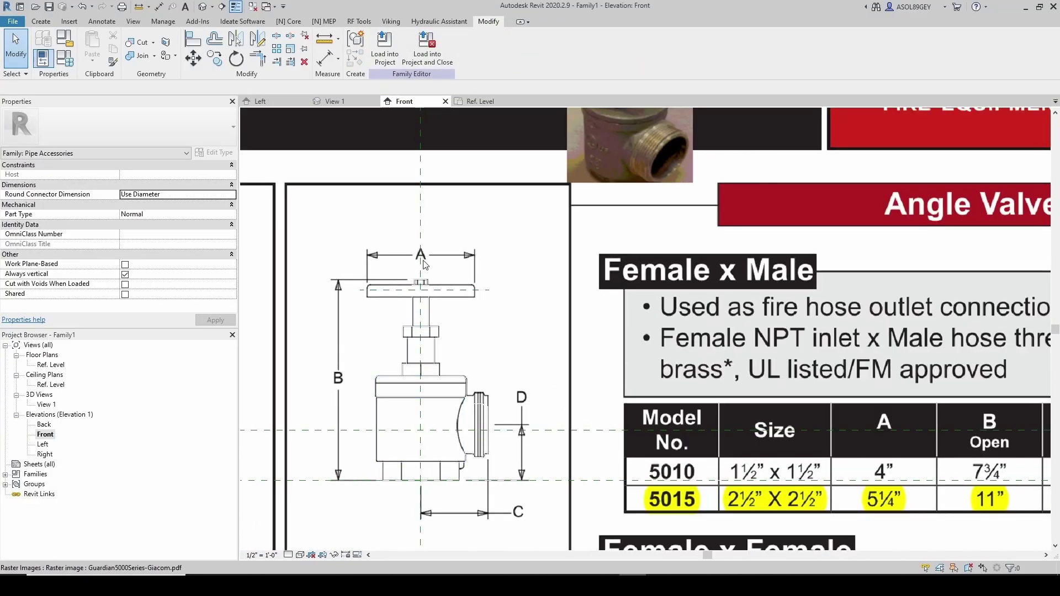
{"action": "scroll", "coordinate": [422, 266], "scroll_direction": "down", "scroll_amount": 1}
{"action": "scroll", "coordinate": [782, 458], "scroll_direction": "up", "scroll_amount": 1}
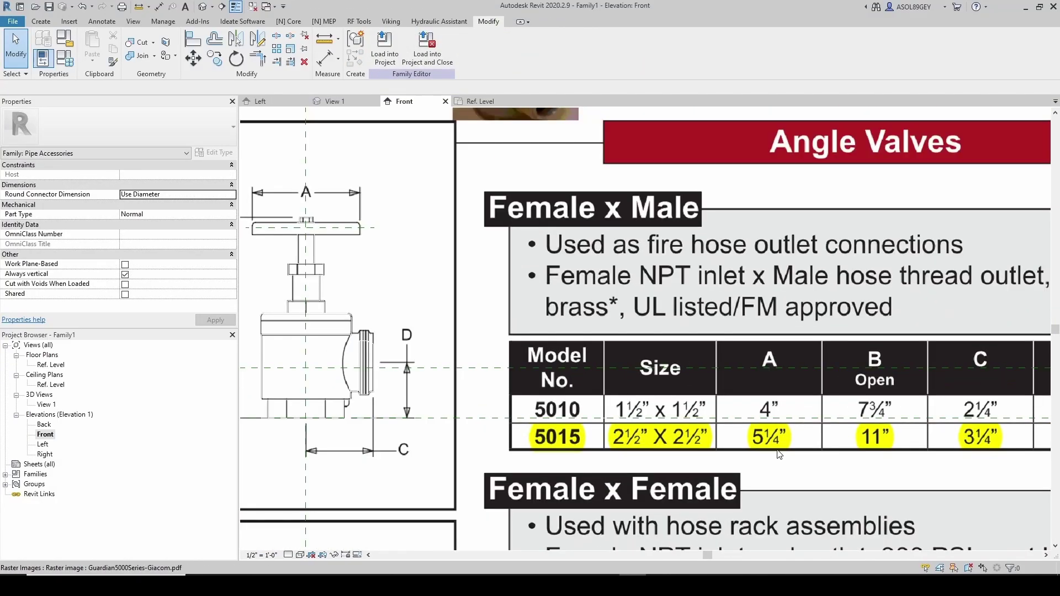
{"action": "scroll", "coordinate": [775, 447], "scroll_direction": "down", "scroll_amount": 2}
{"action": "scroll", "coordinate": [422, 306], "scroll_direction": "up", "scroll_amount": 3}
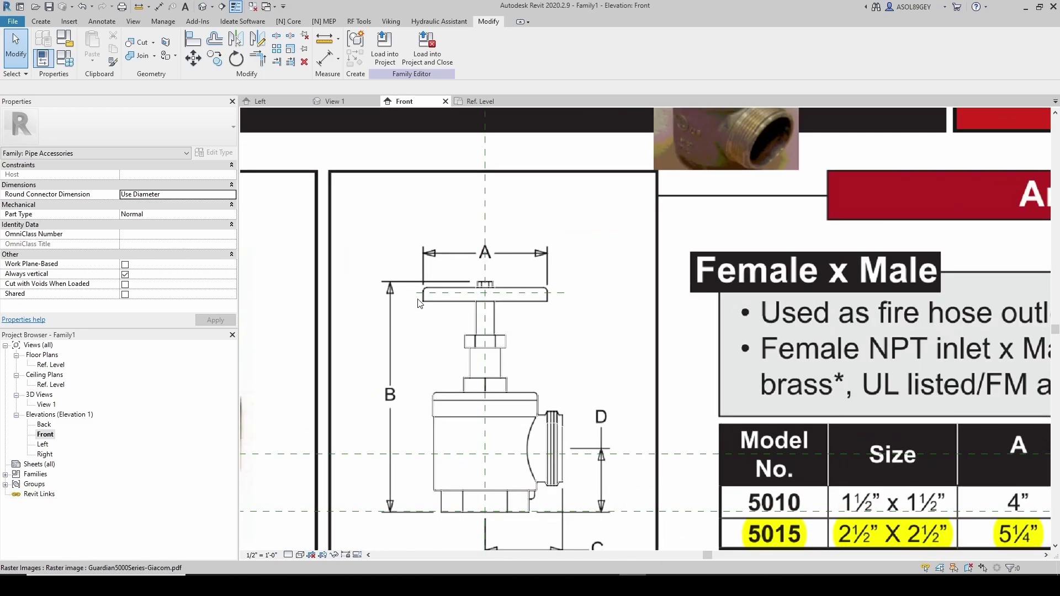
Name the reference plane across the handwheel 'Handle'.
{"action": "left_click", "coordinate": [447, 295]}
{"action": "scroll", "coordinate": [422, 303], "scroll_direction": "up", "scroll_amount": 2}
{"action": "left_click", "coordinate": [422, 293]}
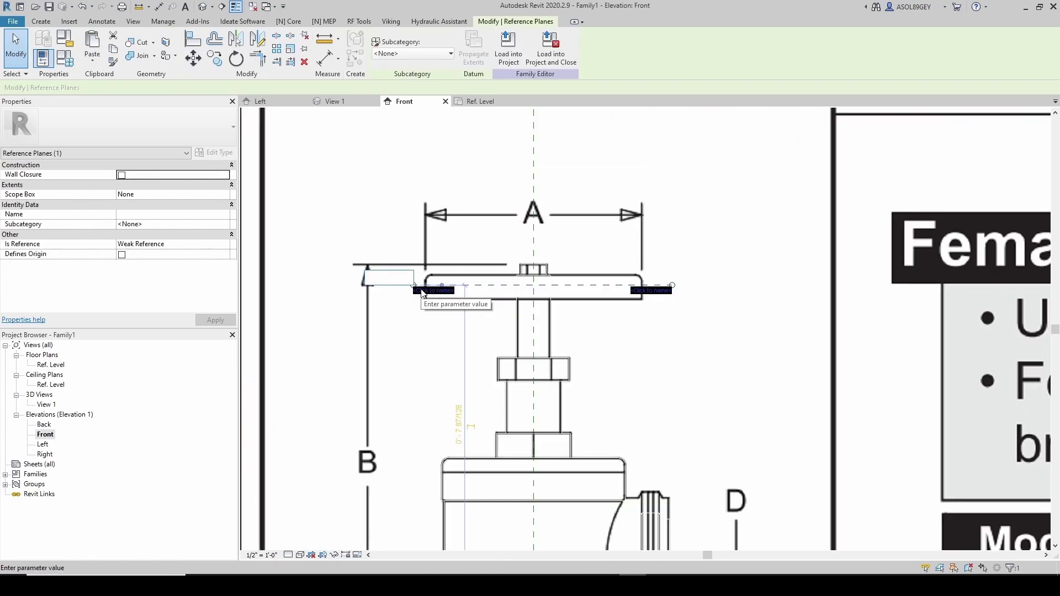
{"action": "type", "text": "Handle"}
{"action": "key", "text": "Return"}
{"action": "scroll", "coordinate": [423, 293], "scroll_direction": "down", "scroll_amount": 3}
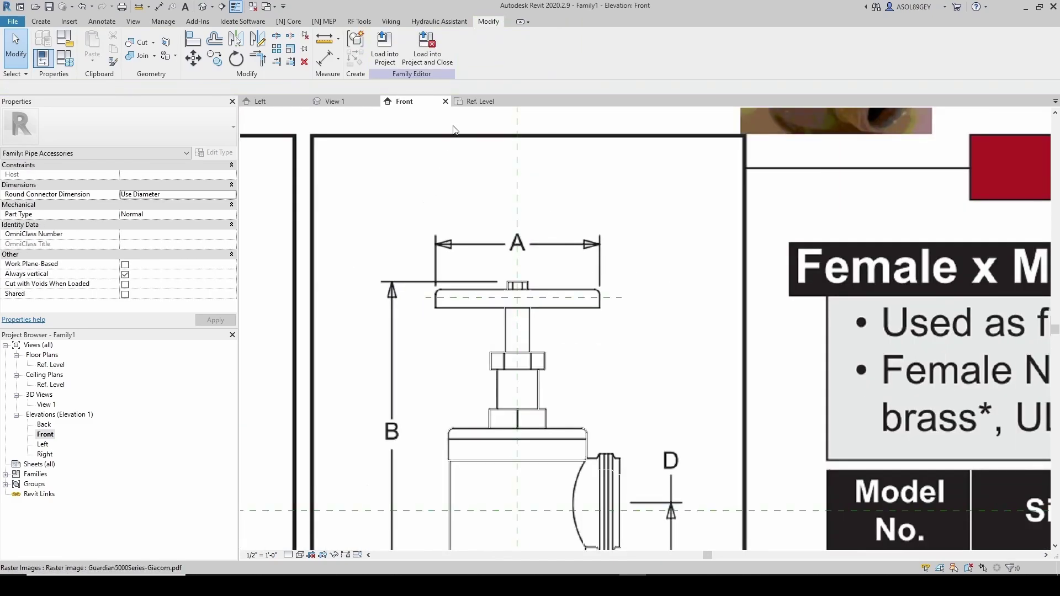
In the Ref. Level plan, set the work plane to Reference Plane : Handle.
{"action": "left_click", "coordinate": [480, 101]}
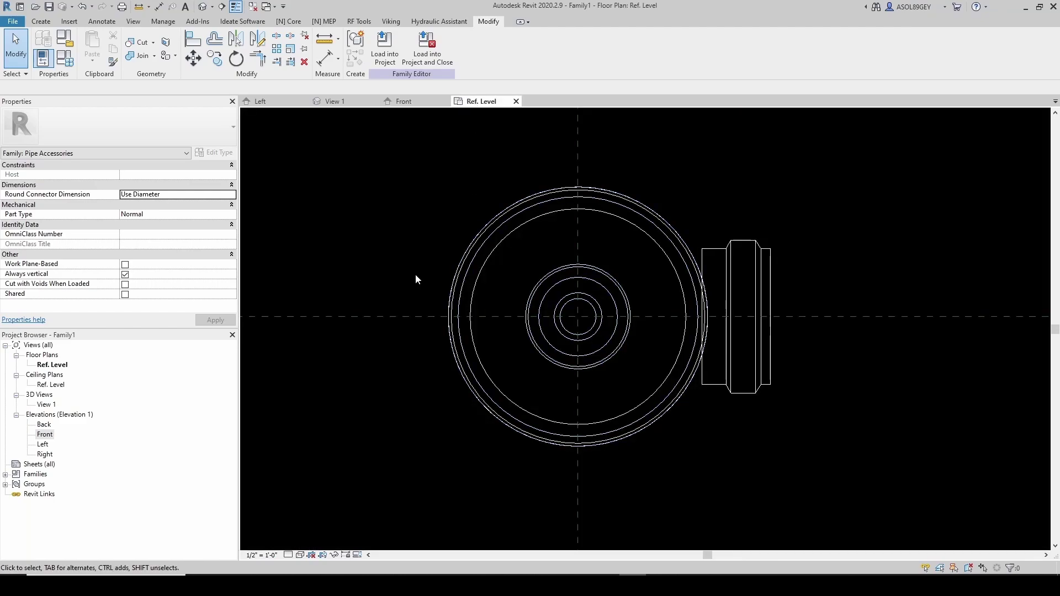
{"action": "left_click", "coordinate": [40, 22]}
{"action": "left_click", "coordinate": [653, 53]}
{"action": "left_click", "coordinate": [571, 292]}
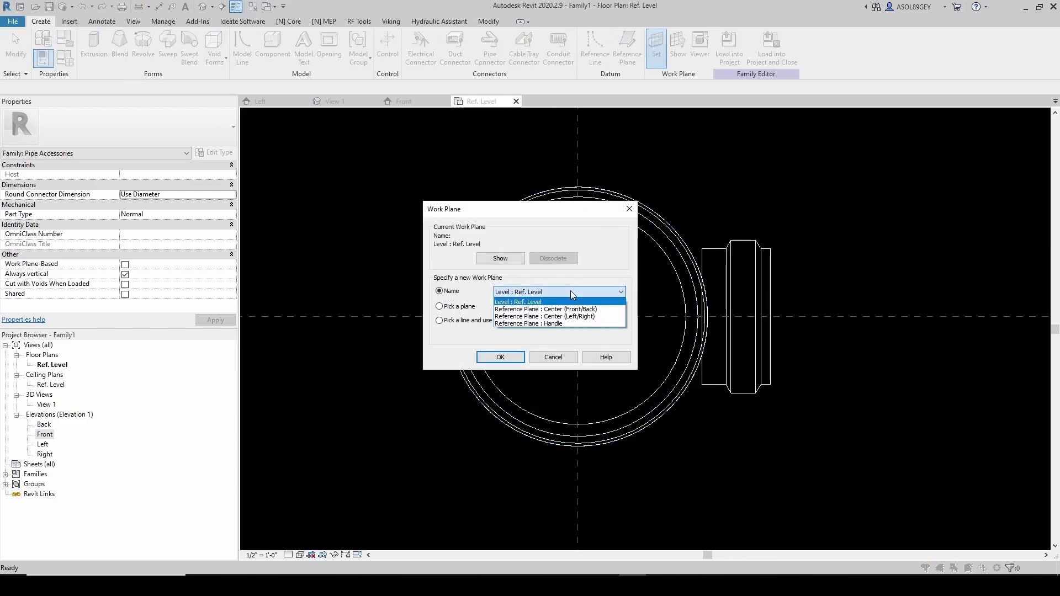
{"action": "left_click", "coordinate": [568, 324]}
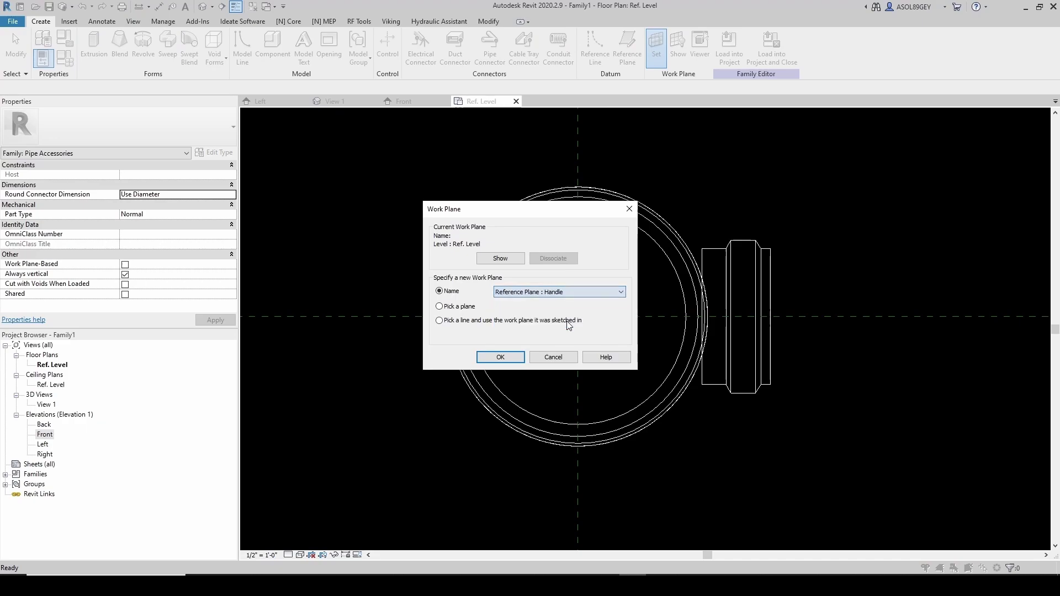
{"action": "left_click", "coordinate": [501, 357]}
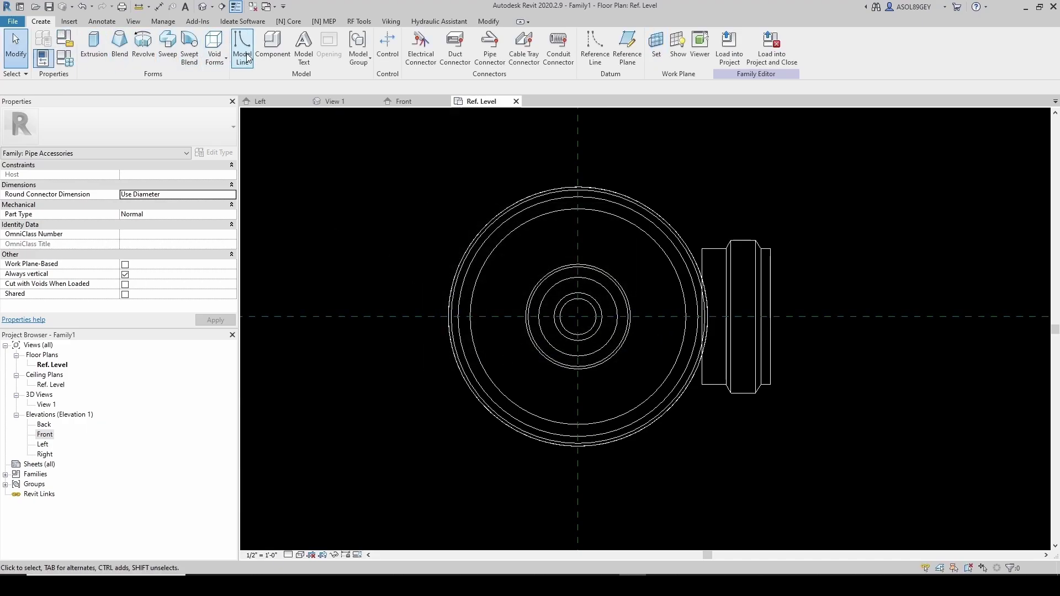
Begin a model-line circle at the plan centre, then cancel it.
{"action": "left_click", "coordinate": [243, 55]}
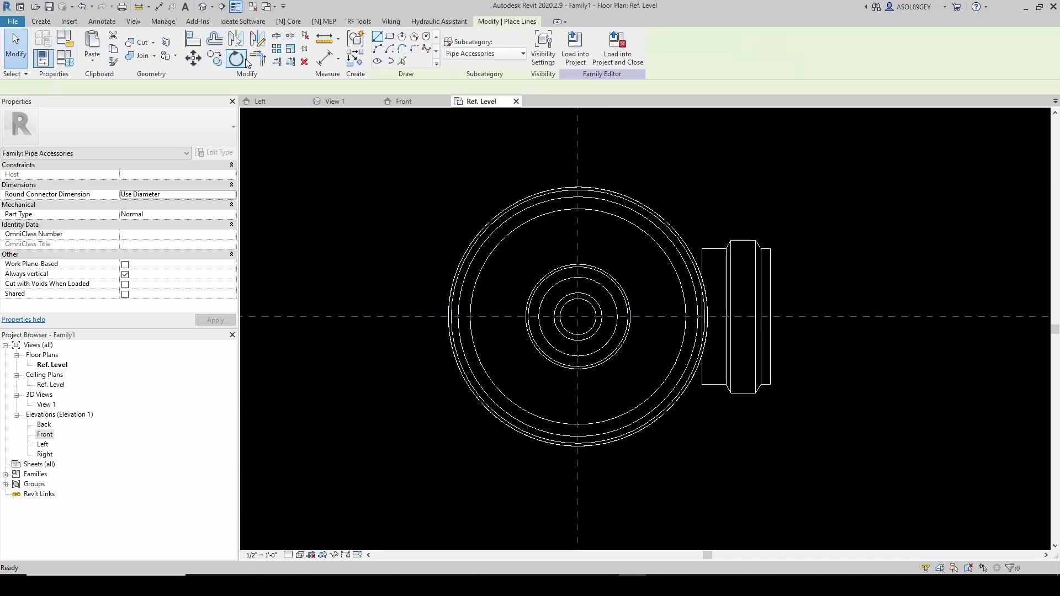
{"action": "left_click", "coordinate": [426, 37]}
{"action": "scroll", "coordinate": [583, 318], "scroll_direction": "up", "scroll_amount": 3}
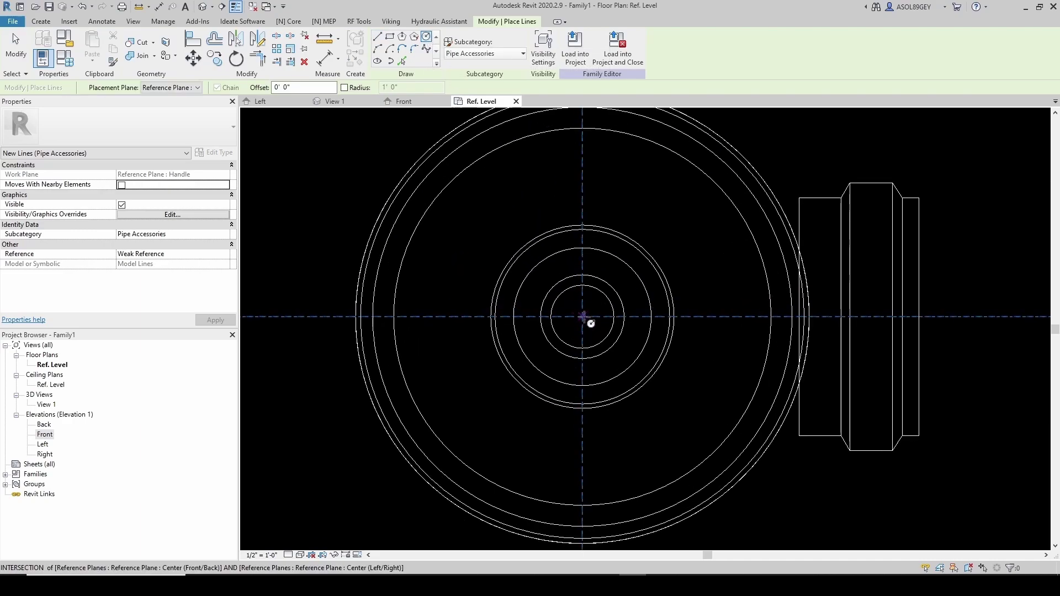
{"action": "left_click", "coordinate": [584, 318]}
{"action": "key", "text": "Escape"}
{"action": "key", "text": "Escape"}
{"action": "scroll", "coordinate": [534, 287], "scroll_direction": "down", "scroll_amount": 5}
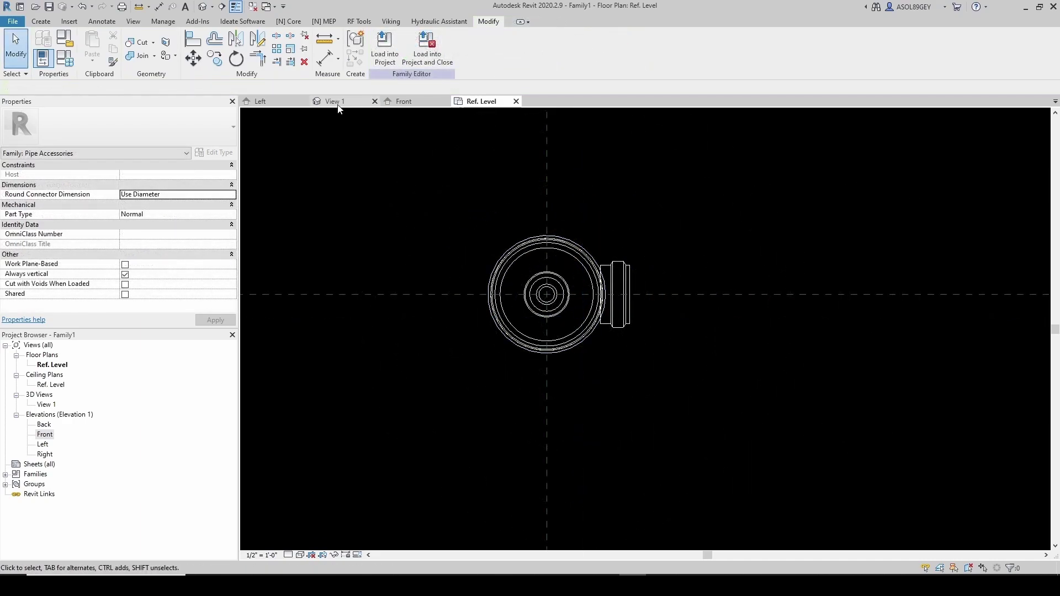
In 3D View 1, start a sweep and set its work plane to Reference Plane : Handle.
{"action": "left_click", "coordinate": [337, 102]}
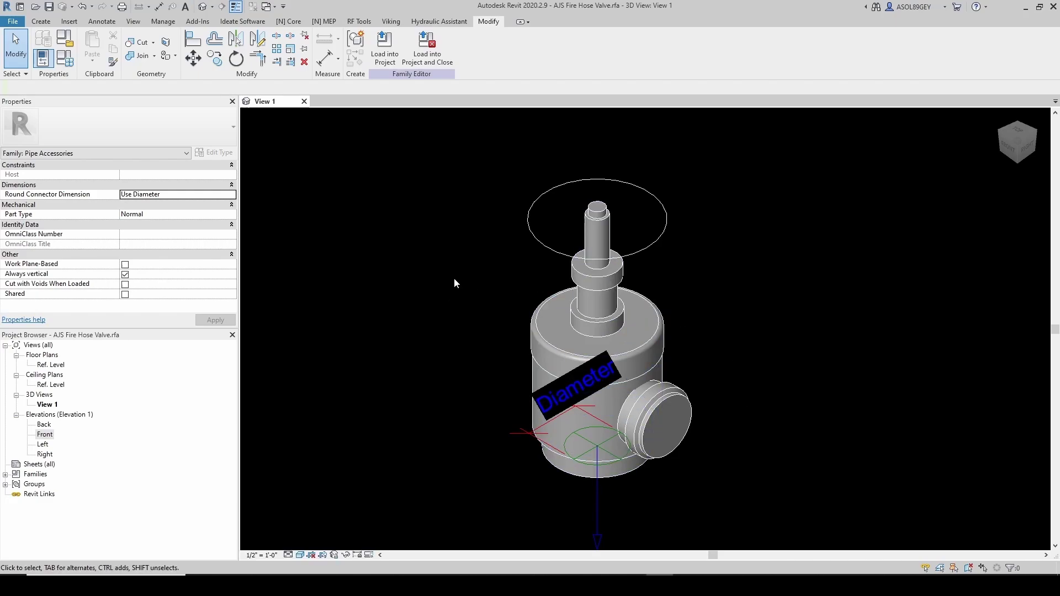
{"action": "middle_click_drag", "start_coordinate": [454, 282], "coordinate": [441, 310]}
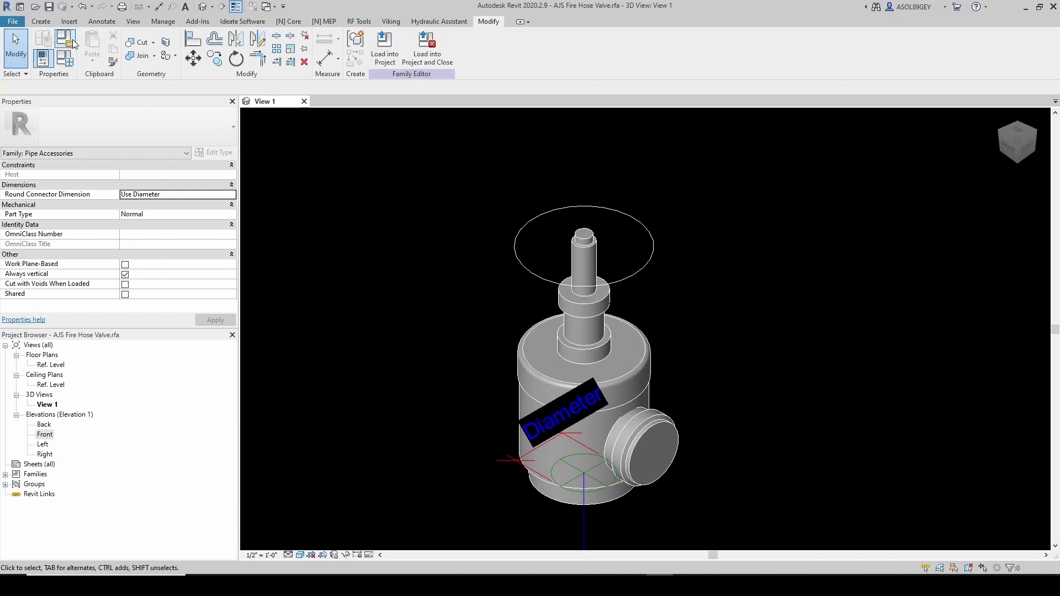
{"action": "left_click", "coordinate": [41, 21]}
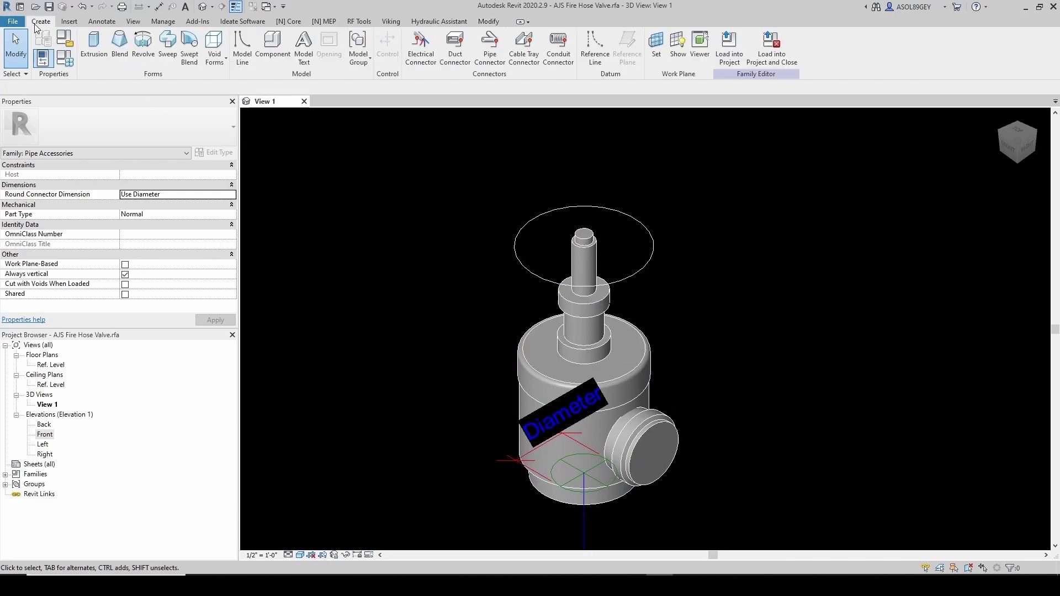
{"action": "left_click", "coordinate": [159, 49]}
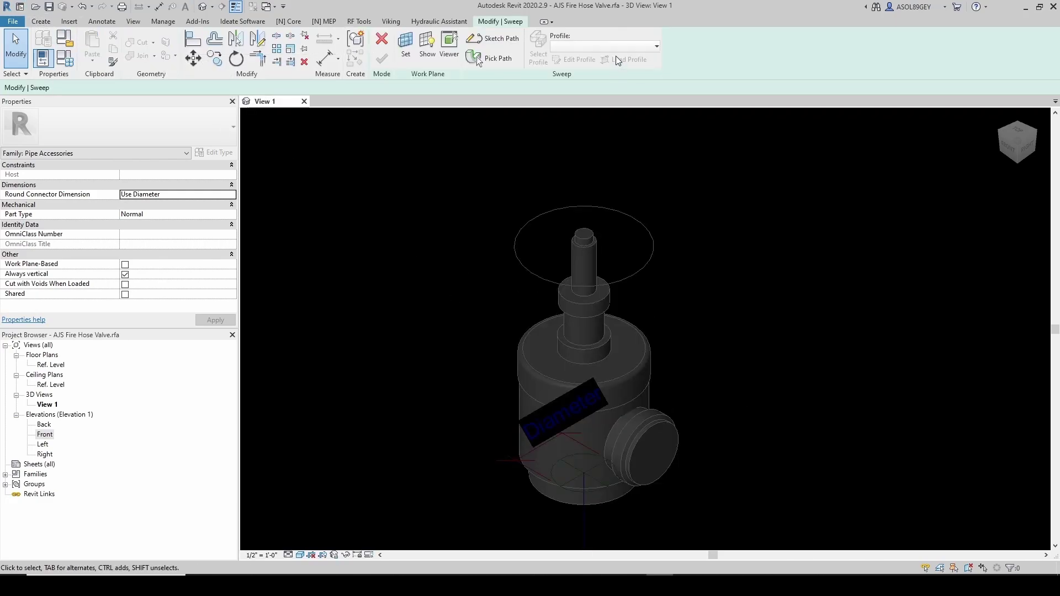
{"action": "left_click", "coordinate": [407, 57]}
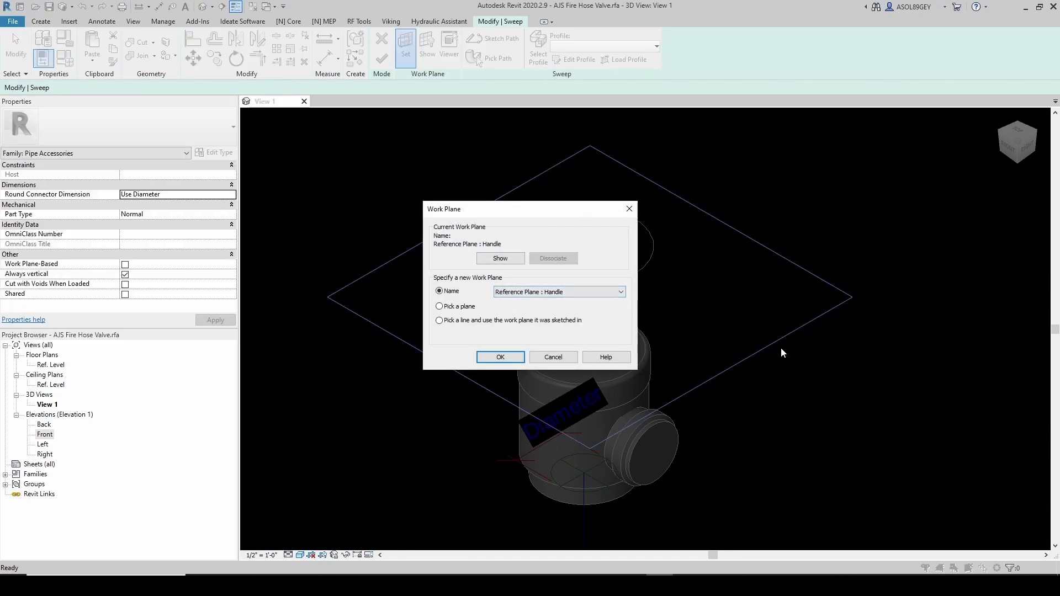
{"action": "left_click_drag", "start_coordinate": [543, 216], "coordinate": [417, 250]}
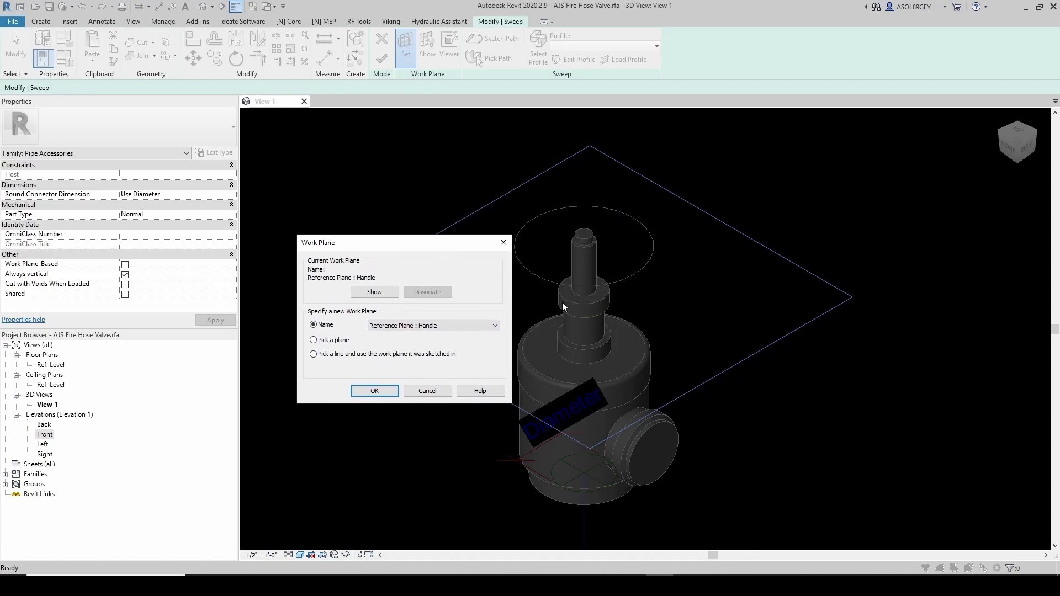
{"action": "key", "text": "Return"}
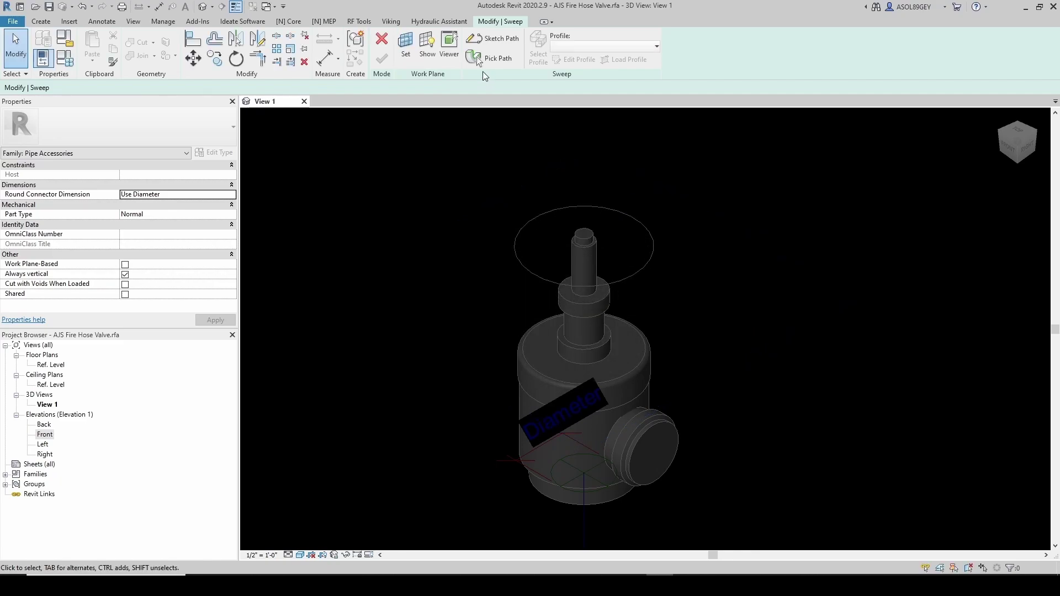
Pick the handle circle as the sweep path and sketch a 3/16" circular profile.
{"action": "left_click", "coordinate": [475, 57]}
{"action": "left_click", "coordinate": [530, 225]}
{"action": "left_click", "coordinate": [382, 59]}
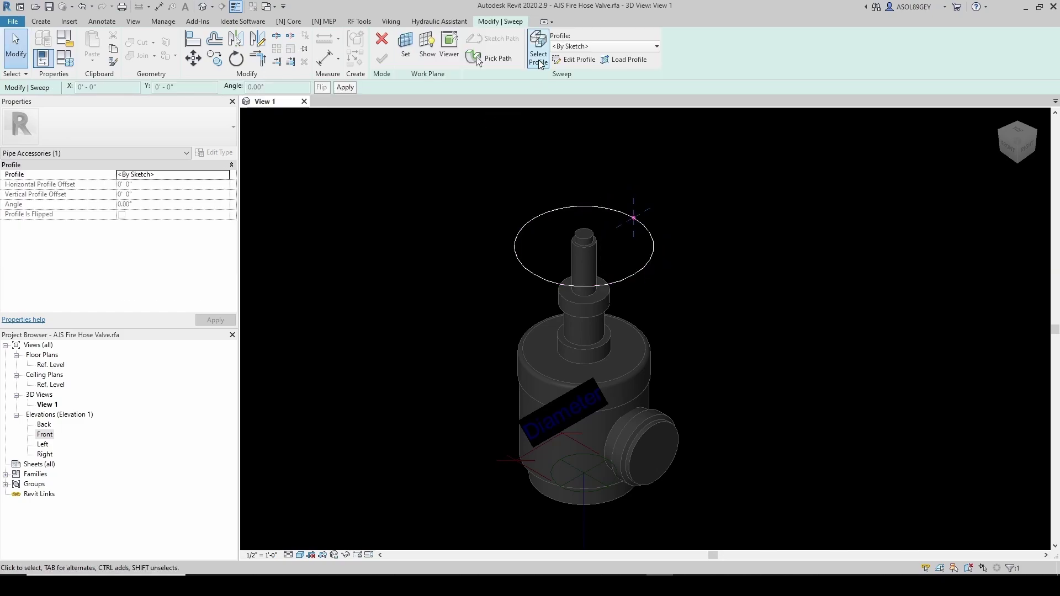
{"action": "left_click", "coordinate": [573, 60]}
{"action": "scroll", "coordinate": [624, 214], "scroll_direction": "up", "scroll_amount": 5}
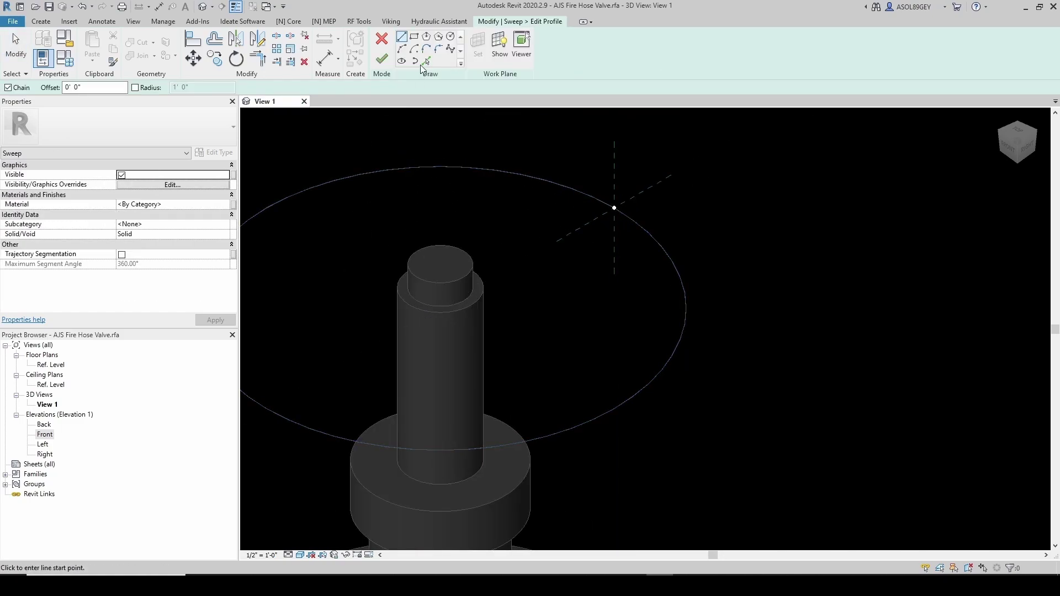
{"action": "left_click", "coordinate": [450, 37]}
{"action": "scroll", "coordinate": [618, 212], "scroll_direction": "up", "scroll_amount": 3}
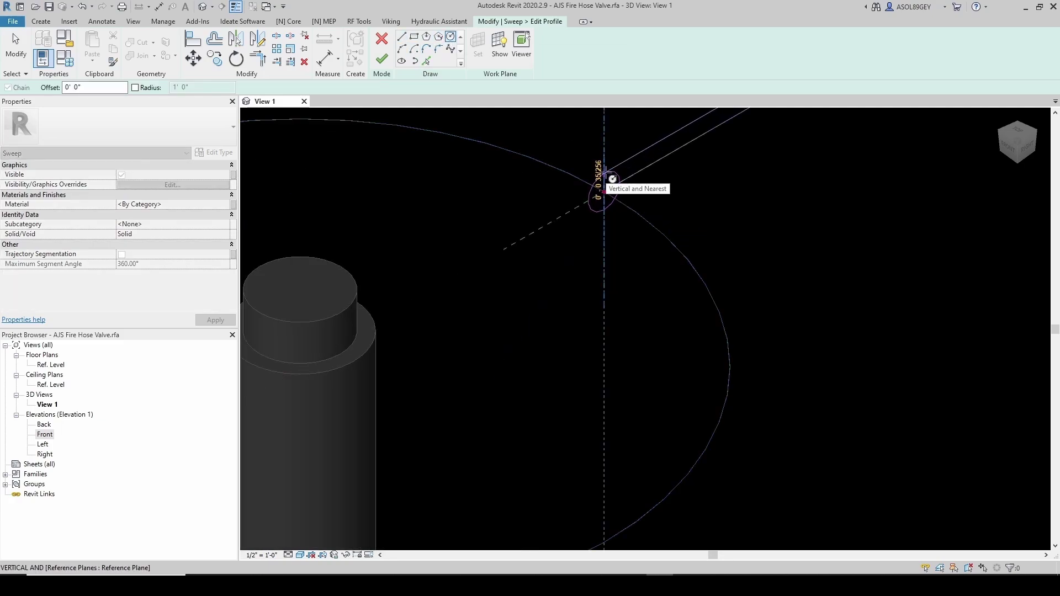
{"action": "type", "text": "3/16"}
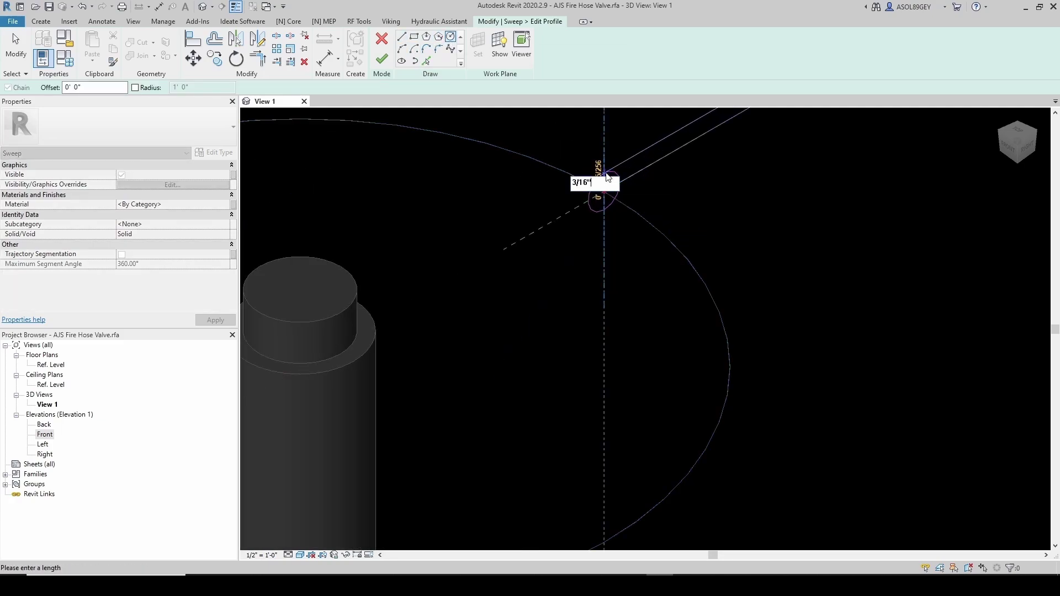
{"action": "key", "text": "Return"}
Finish the profile and sweep into a solid handwheel ring, then open the Ref. Level plan.
{"action": "scroll", "coordinate": [611, 218], "scroll_direction": "down", "scroll_amount": 5}
{"action": "middle_click_drag", "start_coordinate": [615, 237], "coordinate": [617, 265]}
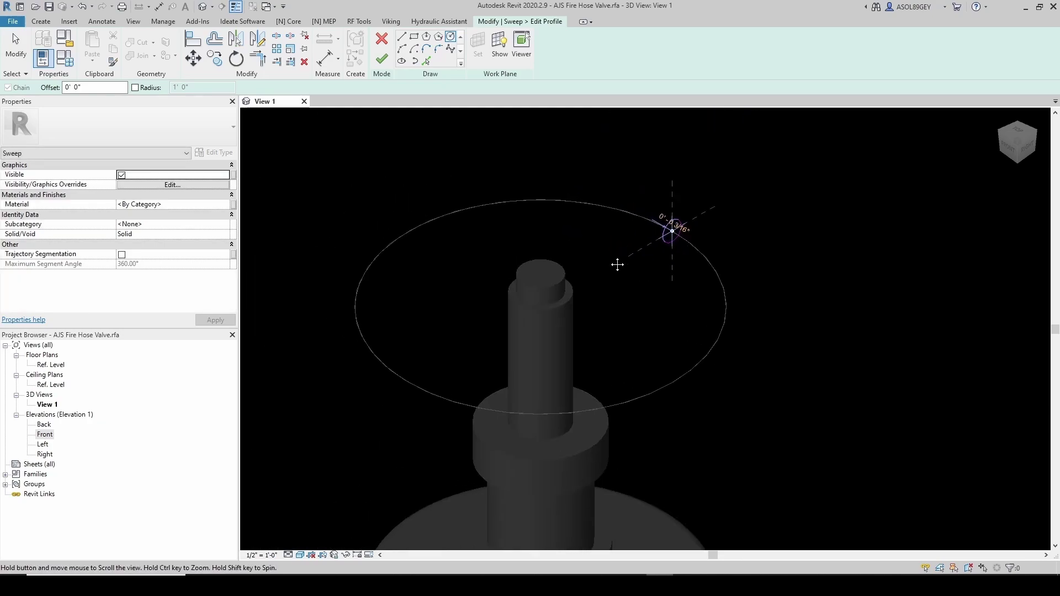
{"action": "left_click", "coordinate": [382, 59]}
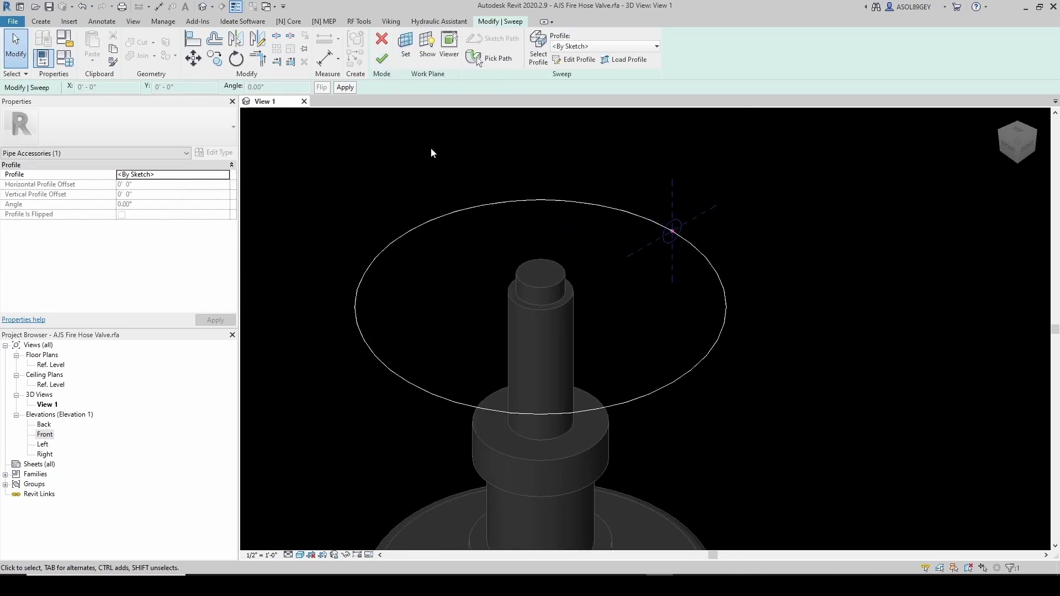
{"action": "left_click", "coordinate": [382, 58]}
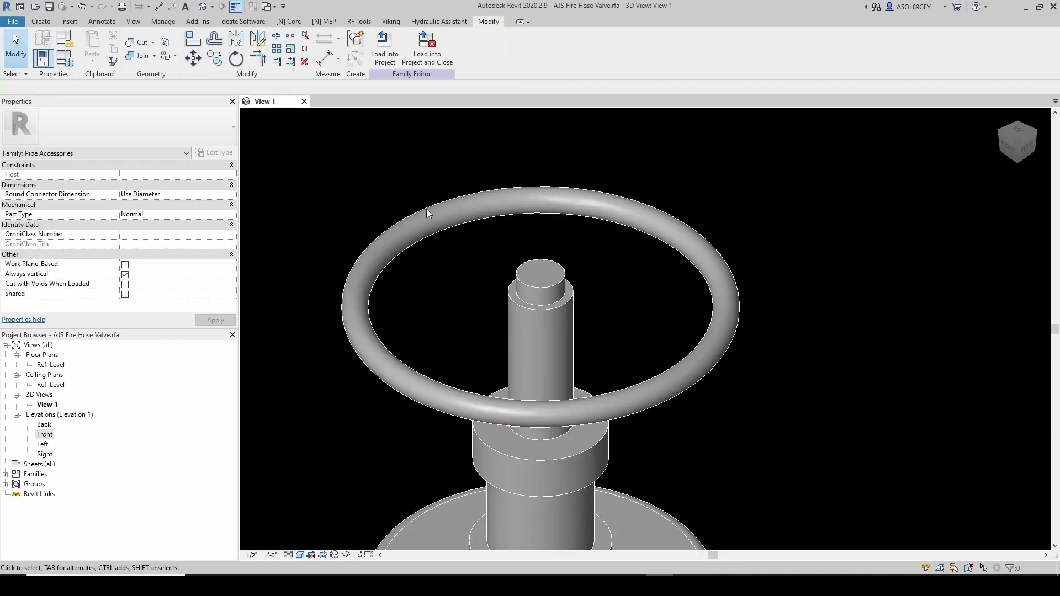
{"action": "scroll", "coordinate": [450, 263], "scroll_direction": "down", "scroll_amount": 3}
{"action": "middle_click_drag", "start_coordinate": [450, 264], "coordinate": [545, 310], "text": "shift"}
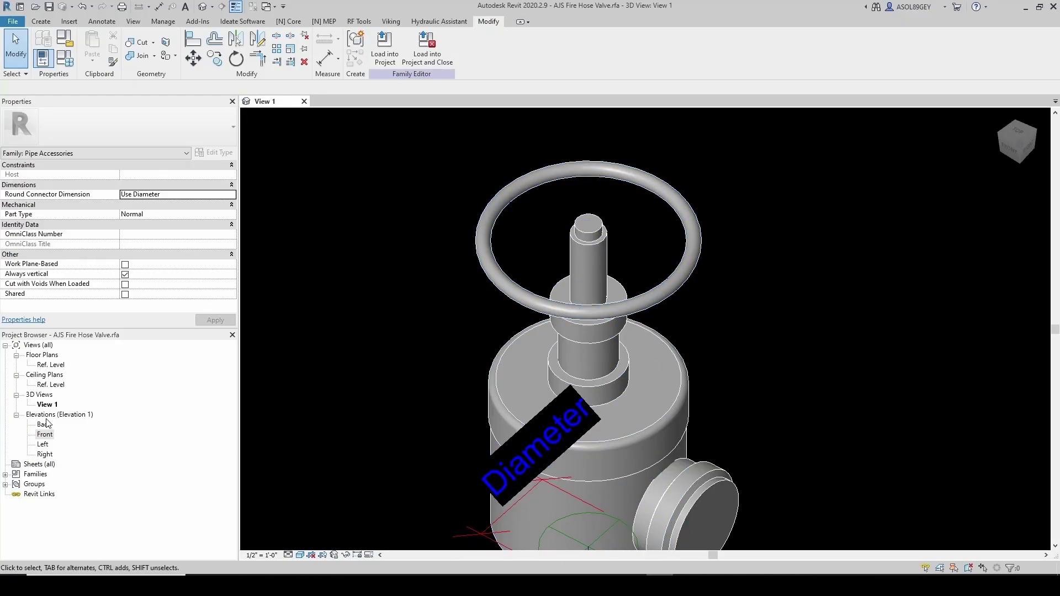
{"action": "double_click", "coordinate": [50, 365]}
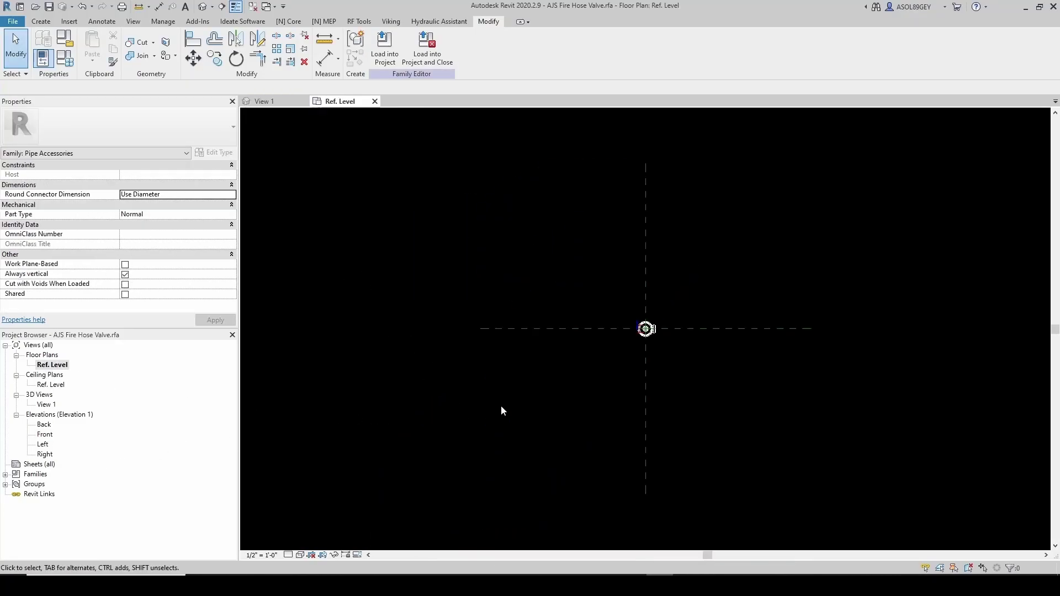
Start another sweep on the Handle reference plane.
{"action": "scroll", "coordinate": [636, 359], "scroll_direction": "up", "scroll_amount": 10}
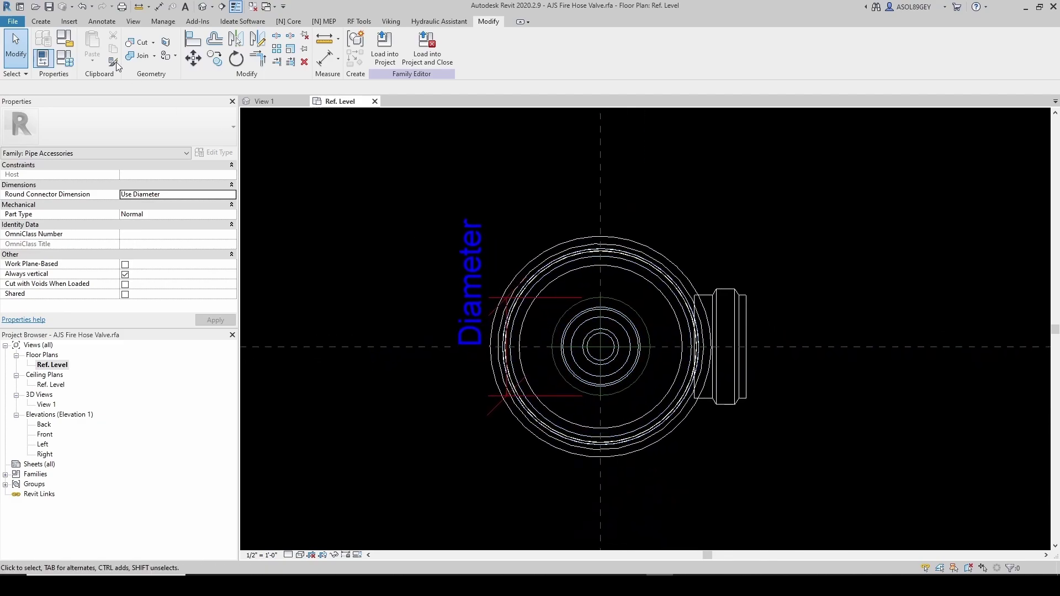
{"action": "left_click", "coordinate": [41, 21]}
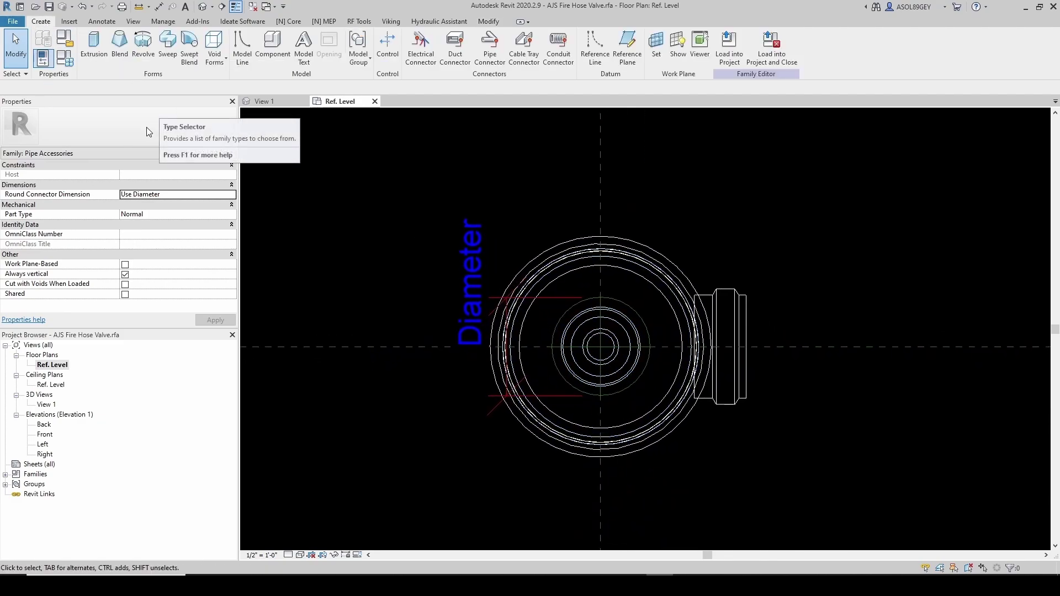
{"action": "left_click", "coordinate": [167, 44]}
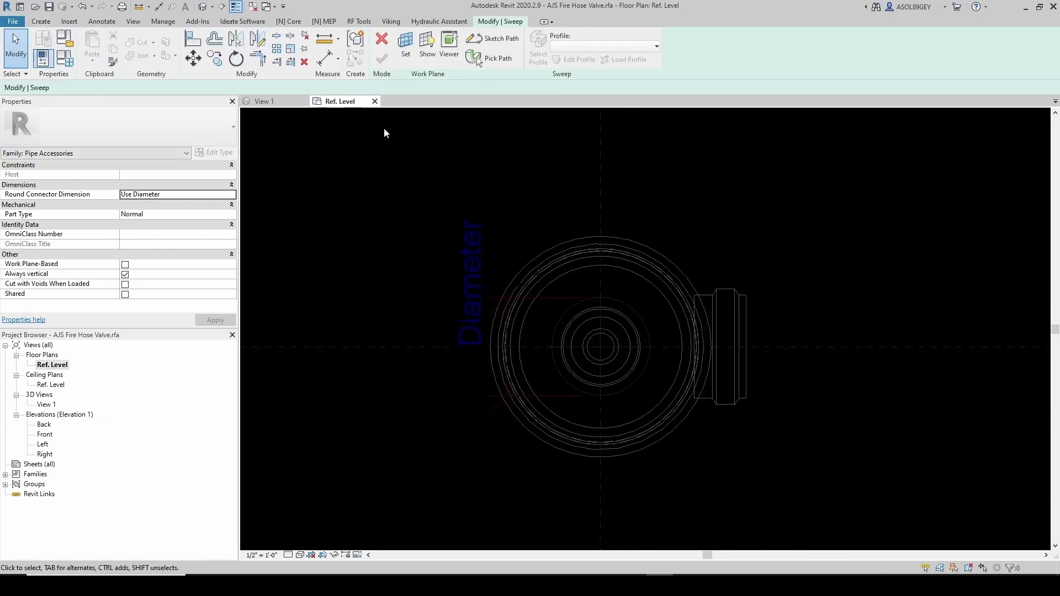
{"action": "left_click", "coordinate": [406, 44]}
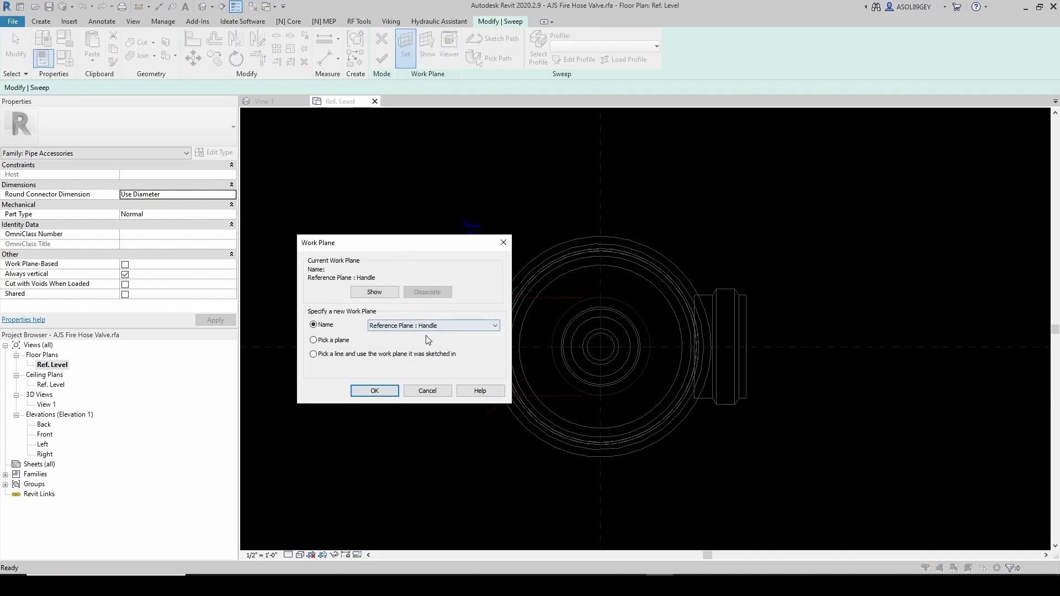
{"action": "left_click", "coordinate": [429, 326]}
{"action": "left_click", "coordinate": [374, 390]}
{"action": "left_click", "coordinate": [374, 390]}
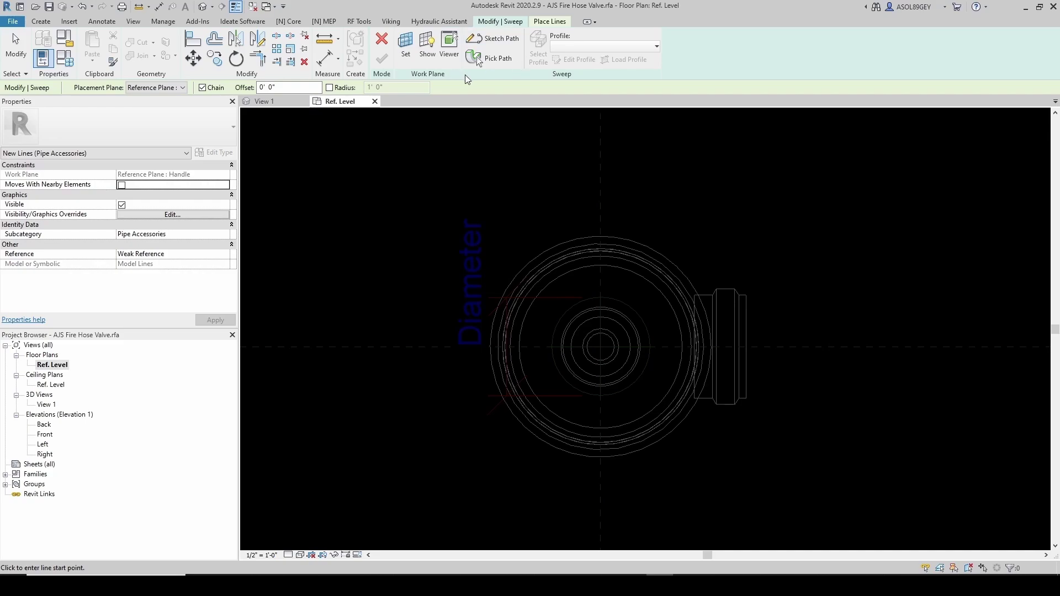
Sketch a straight path line from the ring's top edge to its bottom edge.
{"action": "left_click", "coordinate": [494, 38]}
{"action": "scroll", "coordinate": [608, 256], "scroll_direction": "up", "scroll_amount": 2}
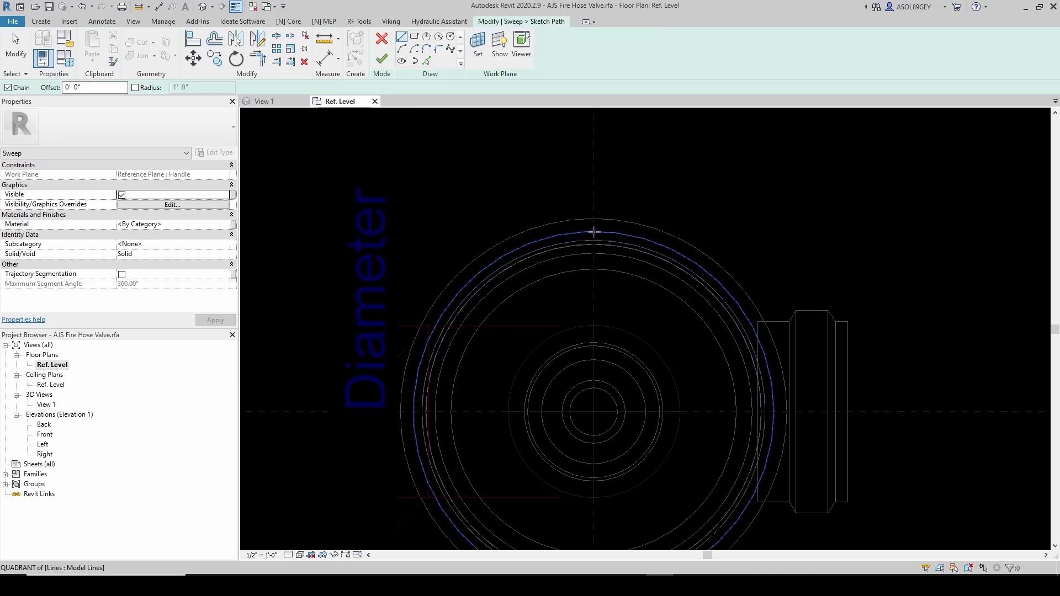
{"action": "left_click", "coordinate": [595, 232]}
{"action": "scroll", "coordinate": [594, 387], "scroll_direction": "down", "scroll_amount": 2}
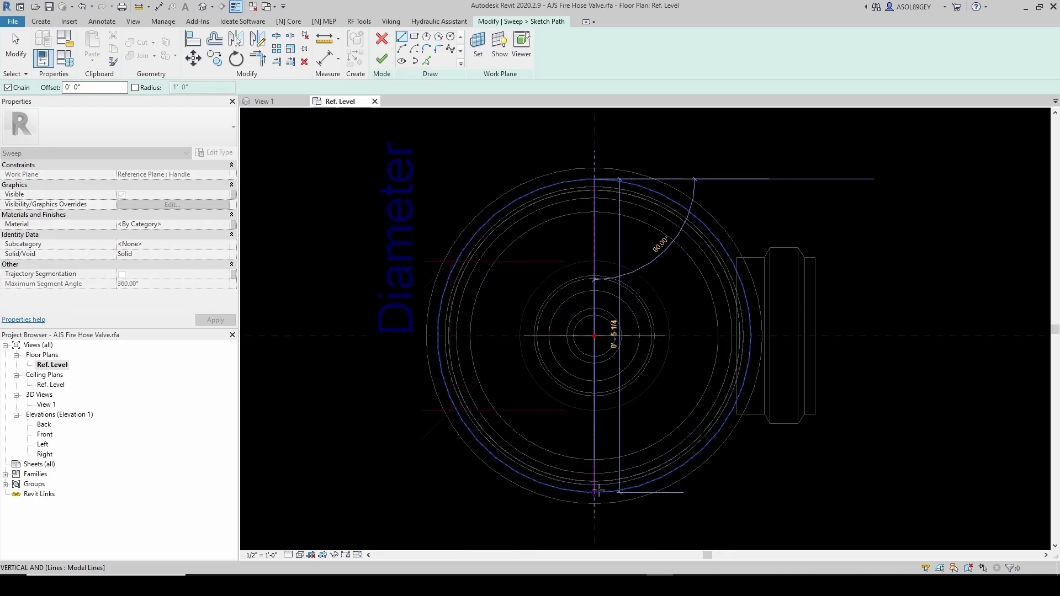
{"action": "left_click", "coordinate": [597, 491]}
Finish the spoke path and edit the sweep profile in 3D View 1.
{"action": "key", "text": "Escape"}
{"action": "scroll", "coordinate": [639, 396], "scroll_direction": "down", "scroll_amount": 1}
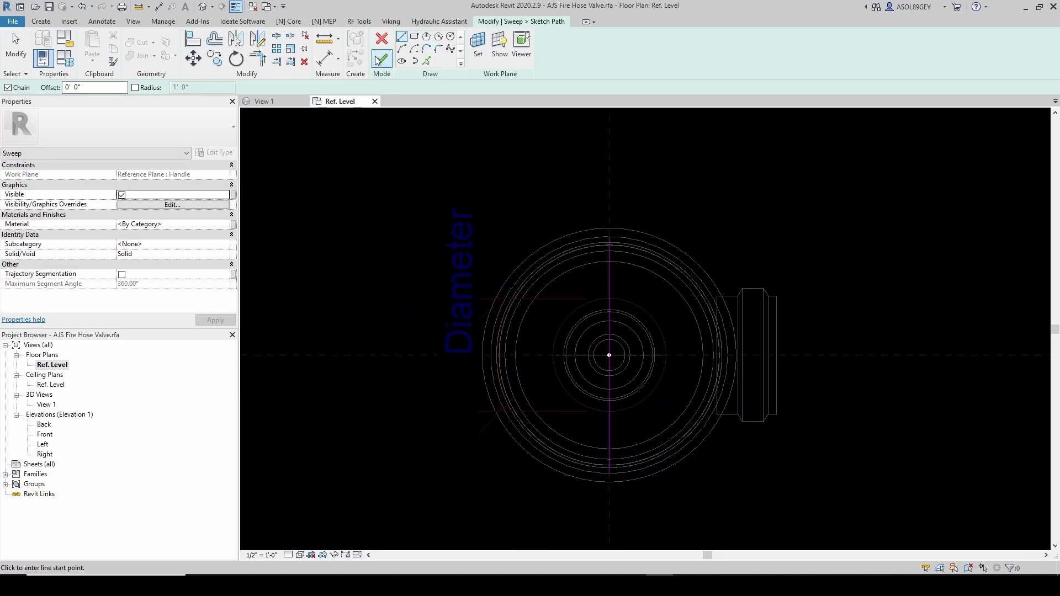
{"action": "left_click", "coordinate": [381, 59]}
{"action": "left_click", "coordinate": [579, 60]}
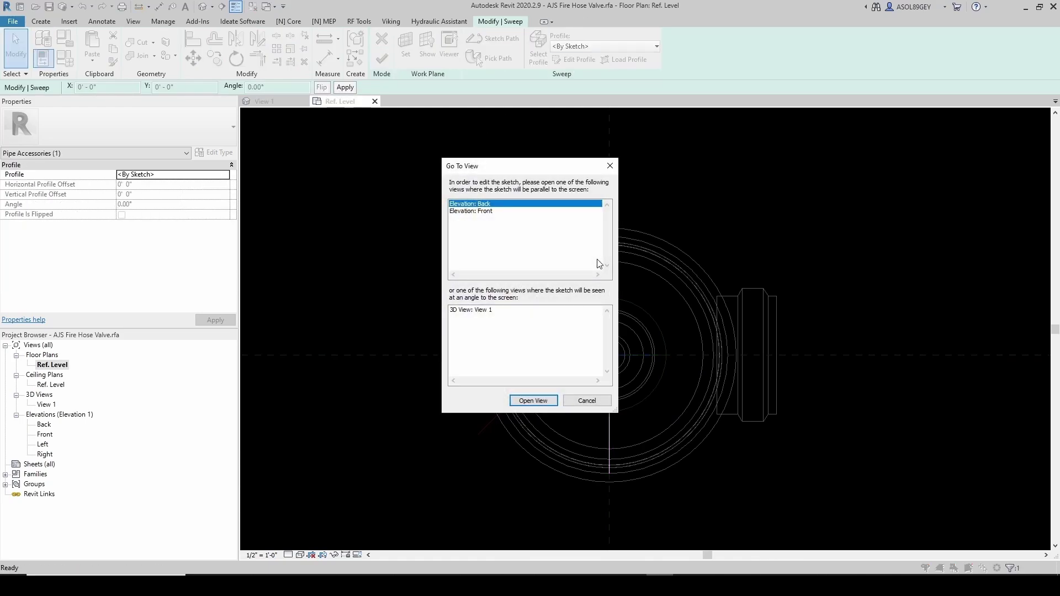
{"action": "left_click", "coordinate": [490, 311]}
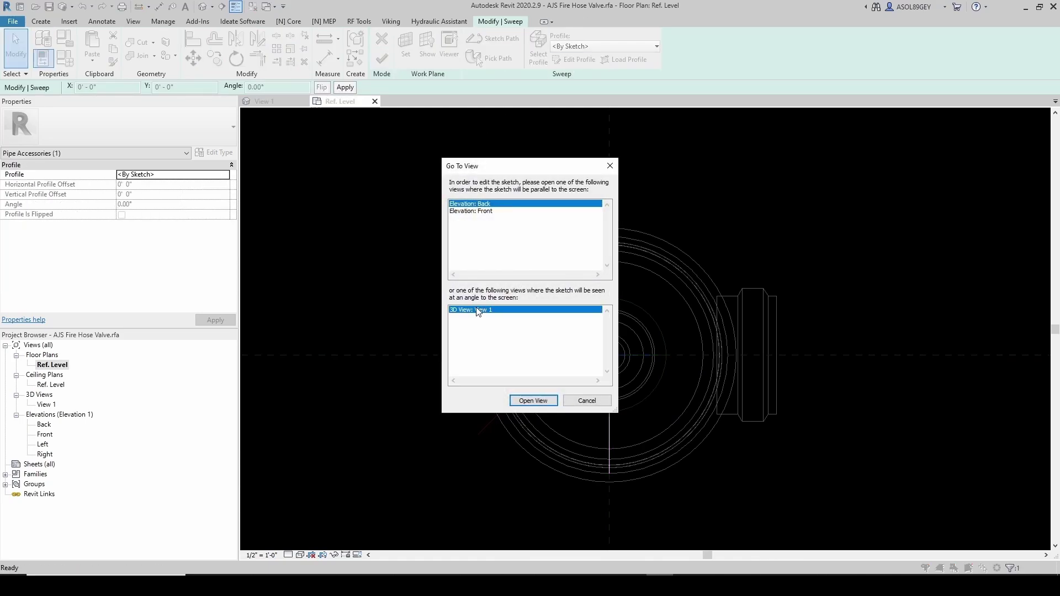
{"action": "left_click", "coordinate": [533, 400]}
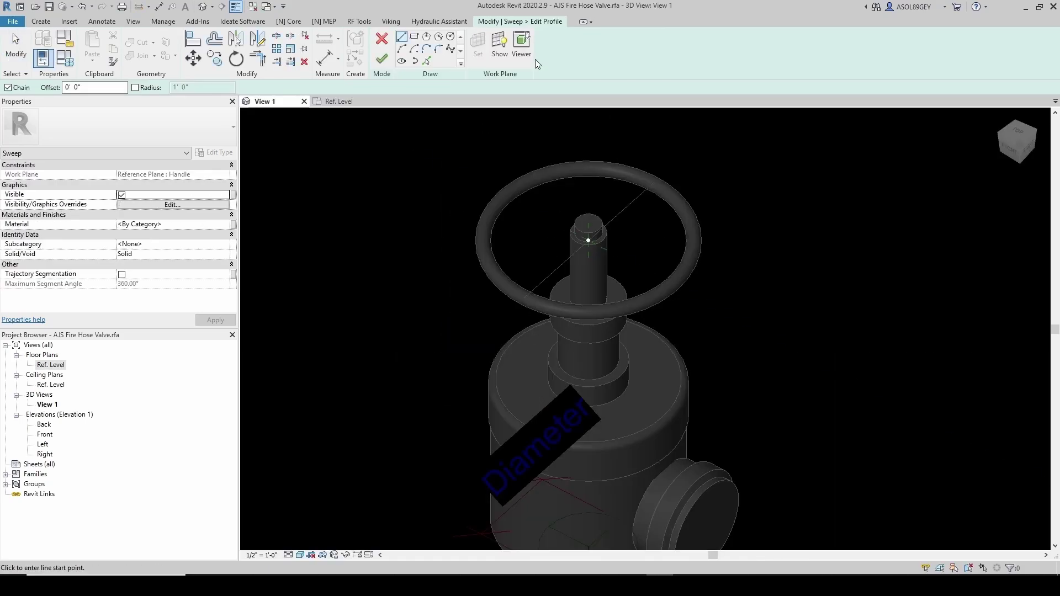
Draw a 3/16" radius profile circle centred on the path and finish the profile.
{"action": "left_click", "coordinate": [450, 38]}
{"action": "scroll", "coordinate": [586, 240], "scroll_direction": "up", "scroll_amount": 5}
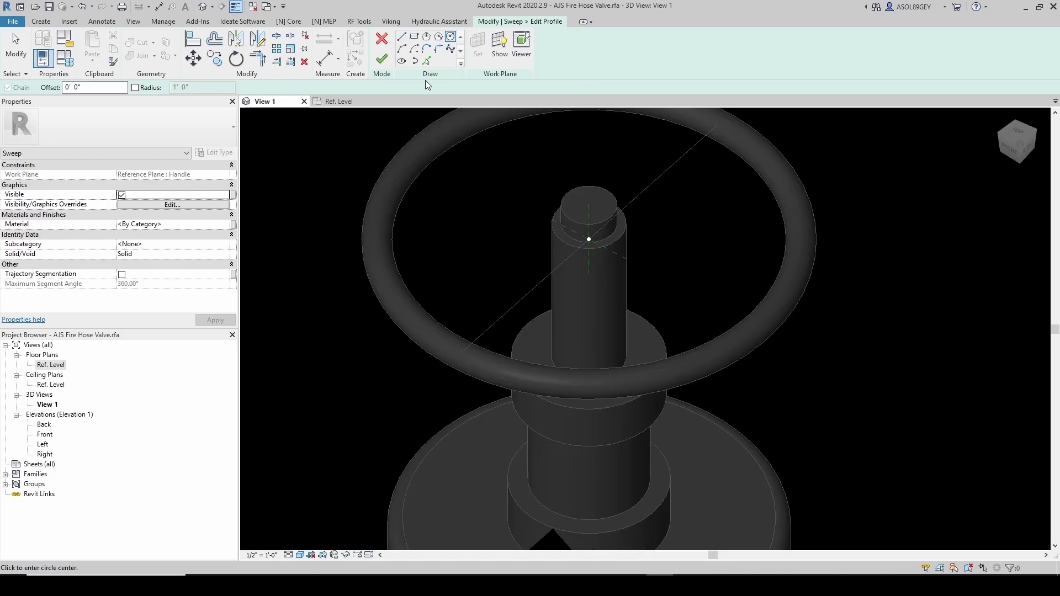
{"action": "scroll", "coordinate": [580, 242], "scroll_direction": "up", "scroll_amount": 2}
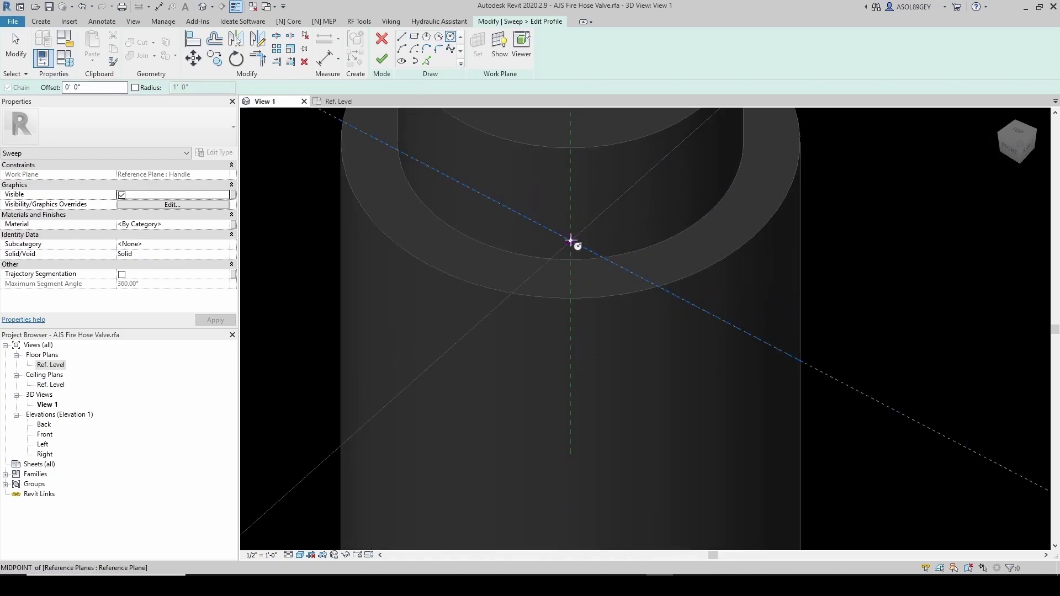
{"action": "left_click", "coordinate": [571, 240]}
{"action": "type", "text": "3/16\""}
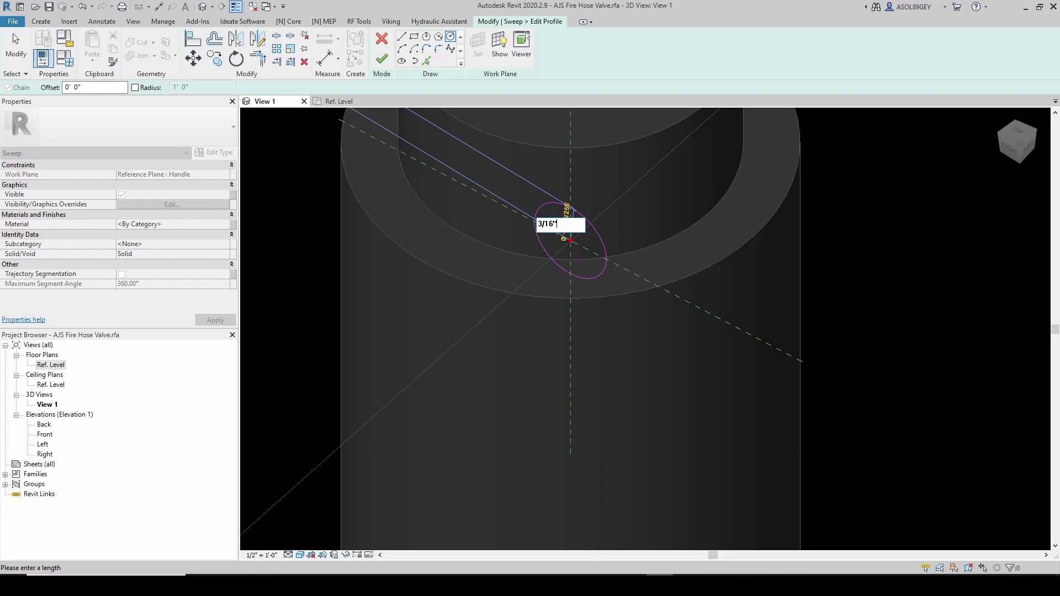
{"action": "key", "text": "Return"}
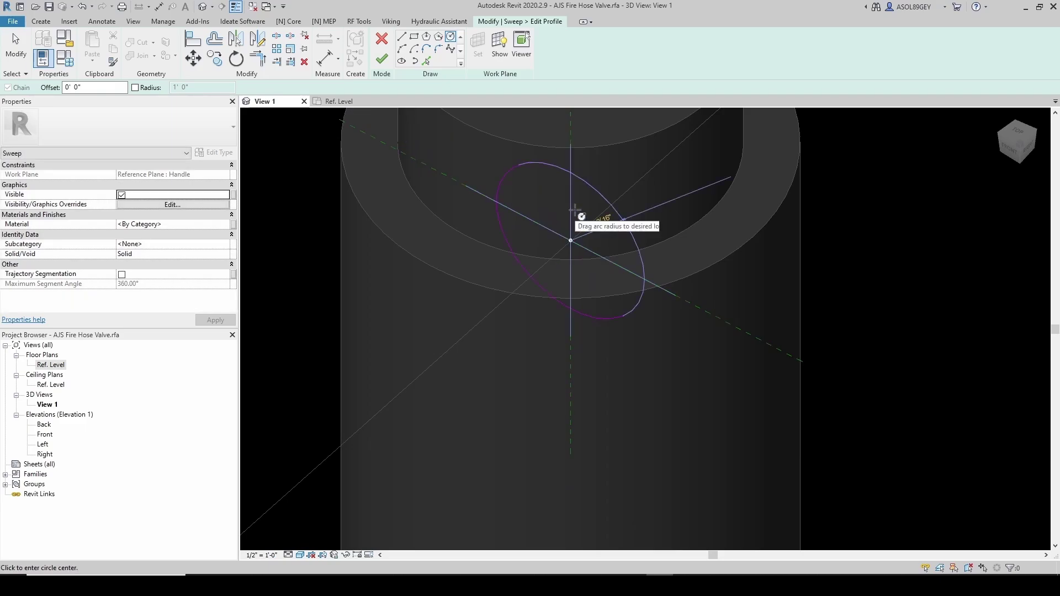
{"action": "left_click", "coordinate": [382, 63]}
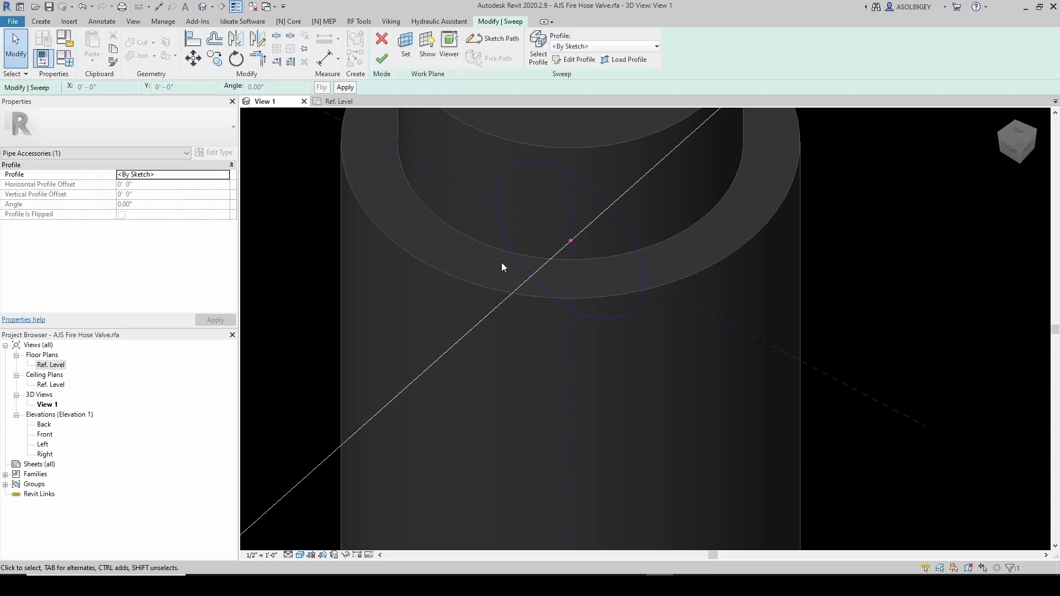
Finish the spoke sweep and select it in the Ref. Level plan.
{"action": "left_click", "coordinate": [382, 59]}
{"action": "key", "text": "Escape"}
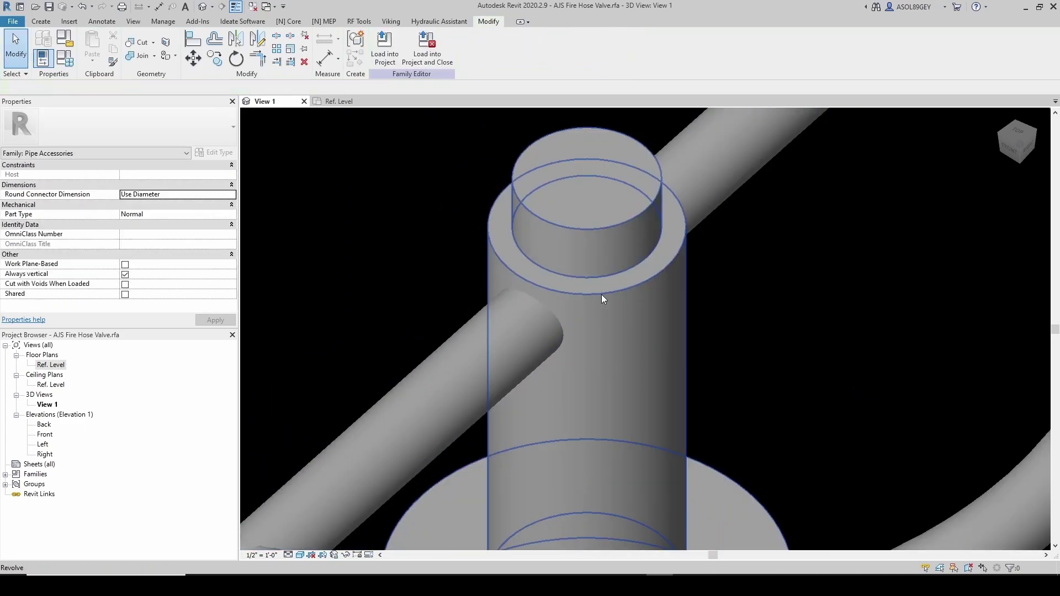
{"action": "scroll", "coordinate": [604, 301], "scroll_direction": "down", "scroll_amount": 5}
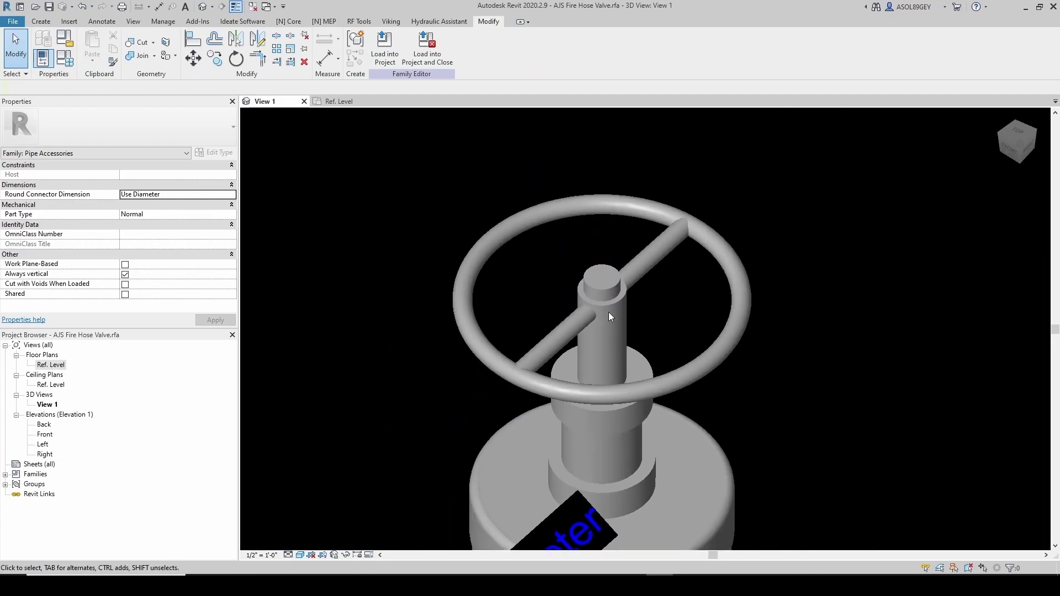
{"action": "left_click", "coordinate": [345, 101]}
{"action": "scroll", "coordinate": [597, 287], "scroll_direction": "up", "scroll_amount": 2}
{"action": "left_click", "coordinate": [604, 273]}
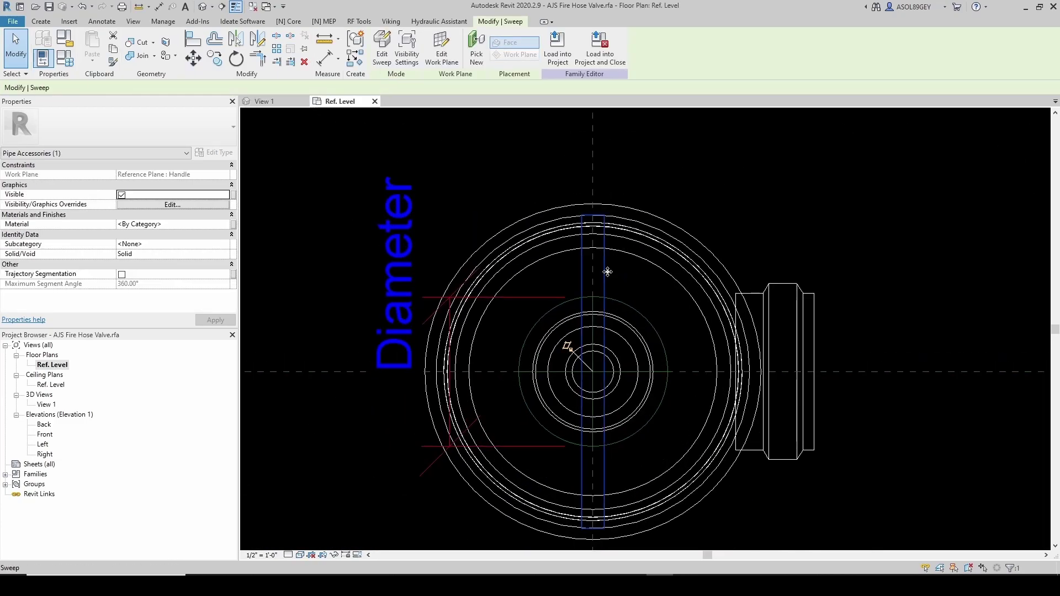
Rotate a copy of the spoke 90° to cross the first, then return to 3D View 1.
{"action": "left_click", "coordinate": [235, 58]}
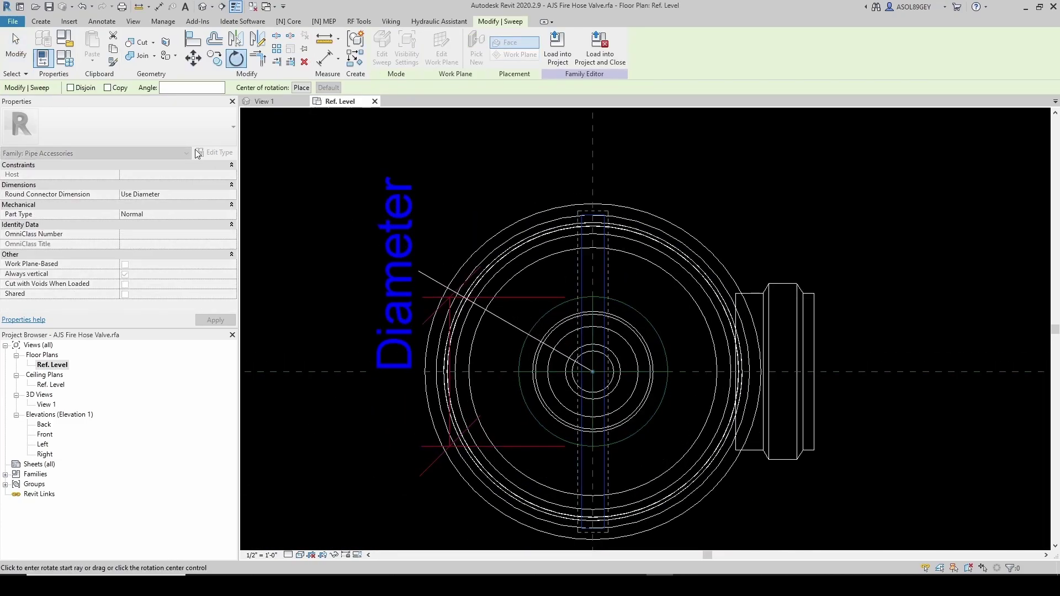
{"action": "left_click", "coordinate": [107, 87]}
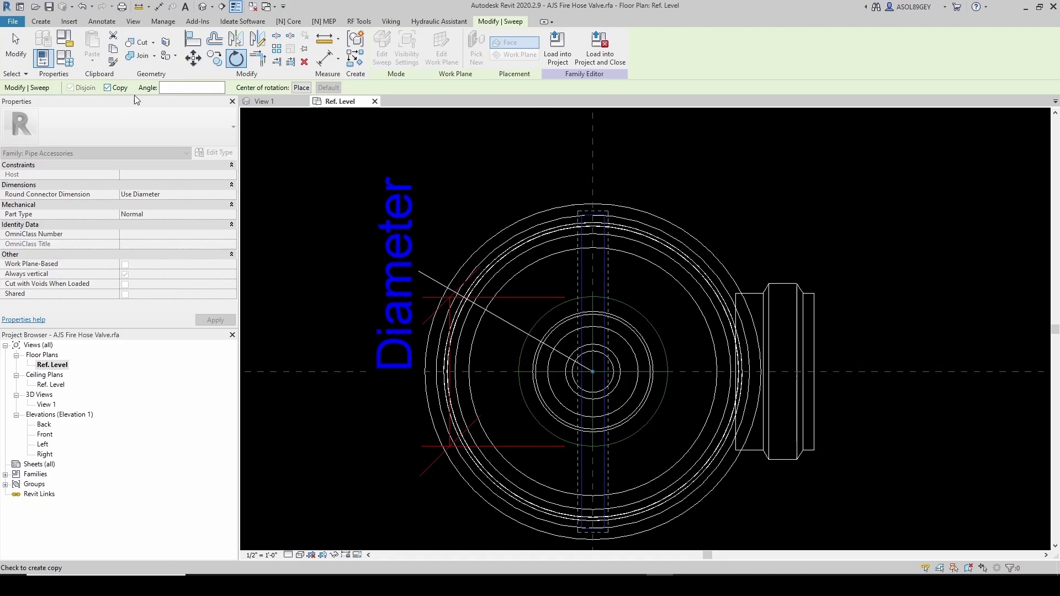
{"action": "left_click", "coordinate": [774, 197]}
{"action": "left_click", "coordinate": [720, 149]}
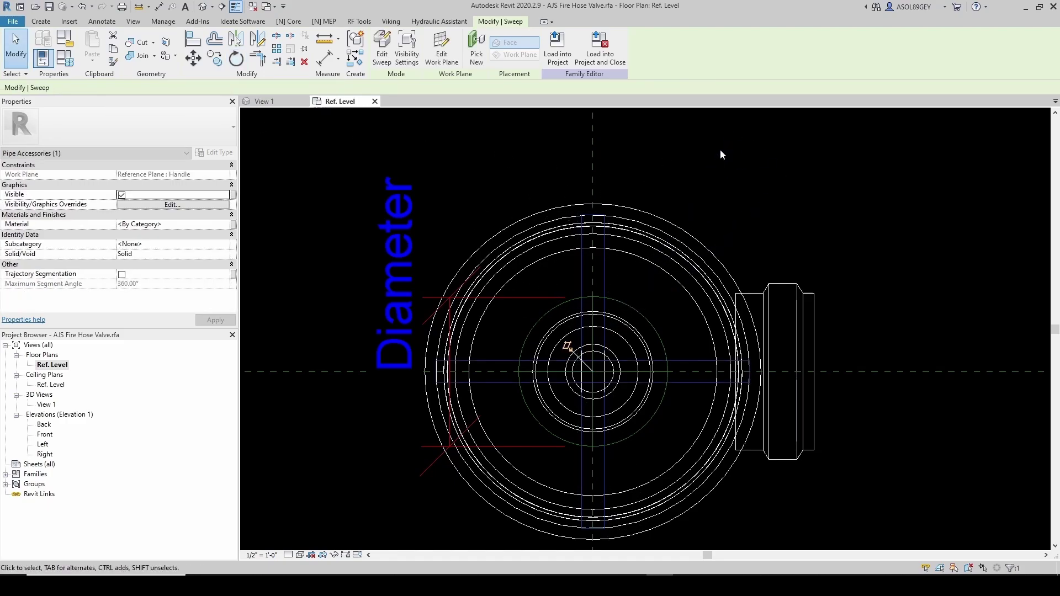
{"action": "key", "text": "Escape"}
{"action": "left_click", "coordinate": [265, 101]}
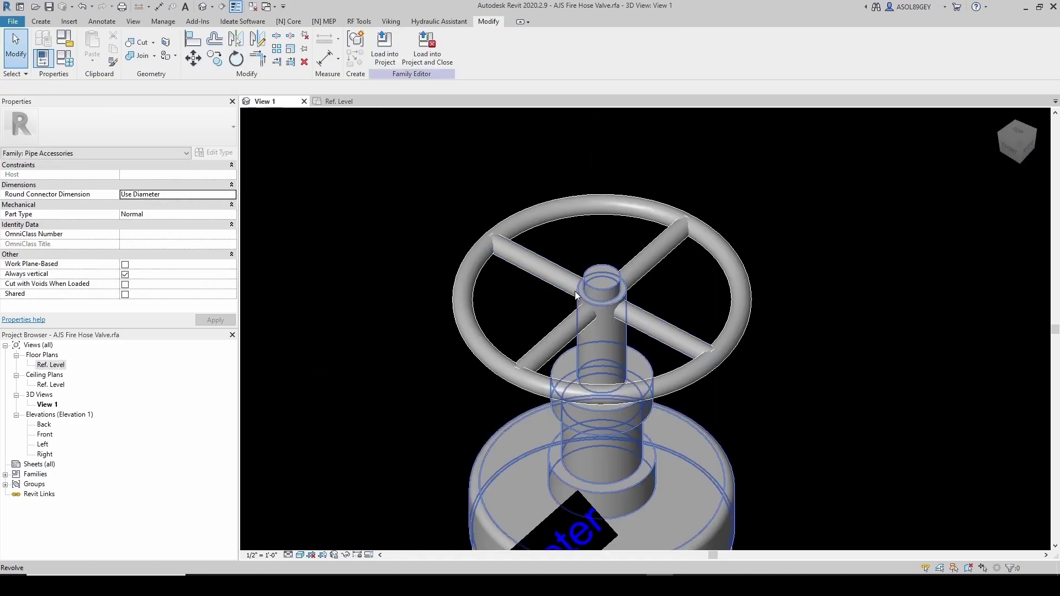
{"action": "scroll", "coordinate": [575, 291], "scroll_direction": "down", "scroll_amount": 4}
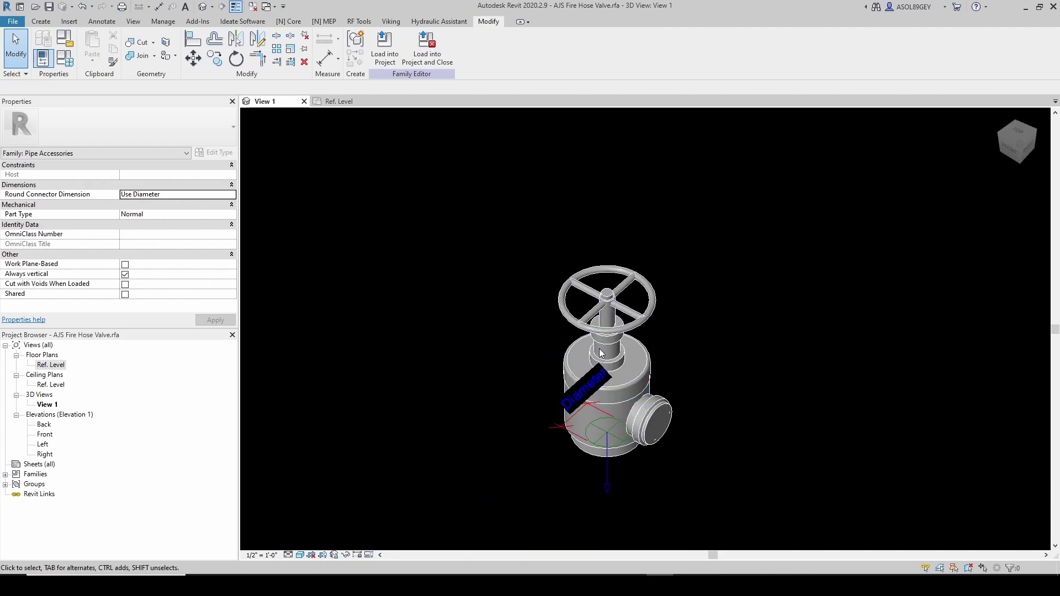
In the Front elevation, rotate the whole valve -90° about the connector midpoint.
{"action": "double_click", "coordinate": [44, 436]}
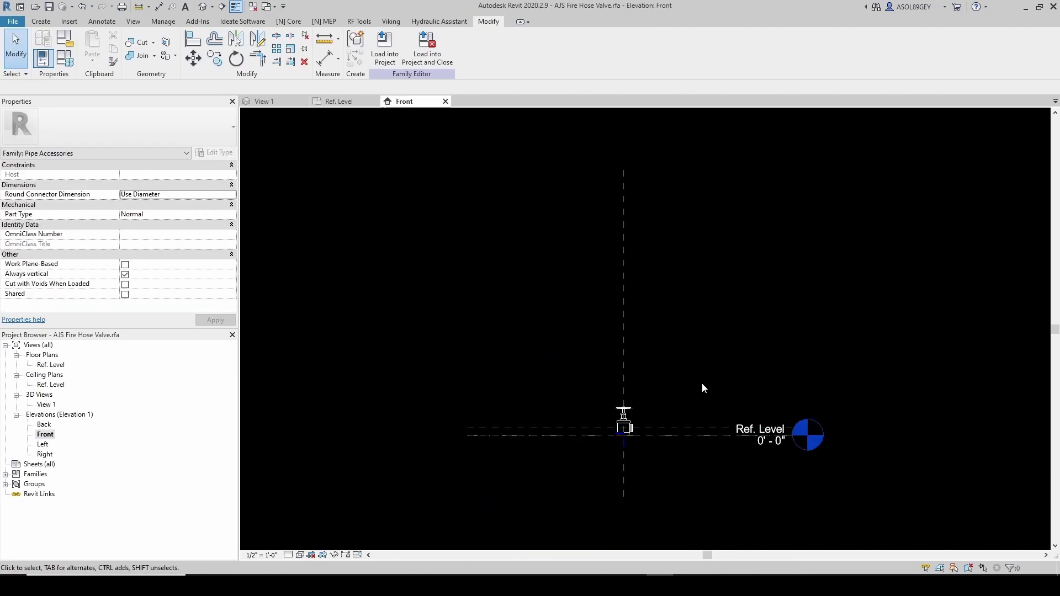
{"action": "scroll", "coordinate": [628, 436], "scroll_direction": "up", "scroll_amount": 4}
{"action": "left_click_drag", "start_coordinate": [526, 250], "coordinate": [738, 509]}
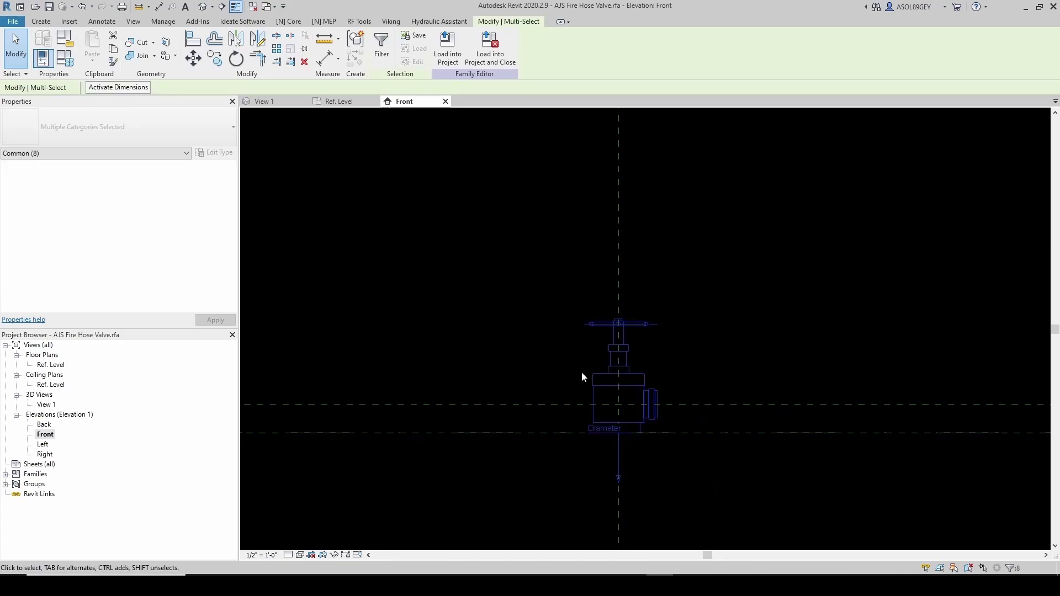
{"action": "left_click", "coordinate": [236, 58]}
{"action": "scroll", "coordinate": [642, 459], "scroll_direction": "up", "scroll_amount": 4}
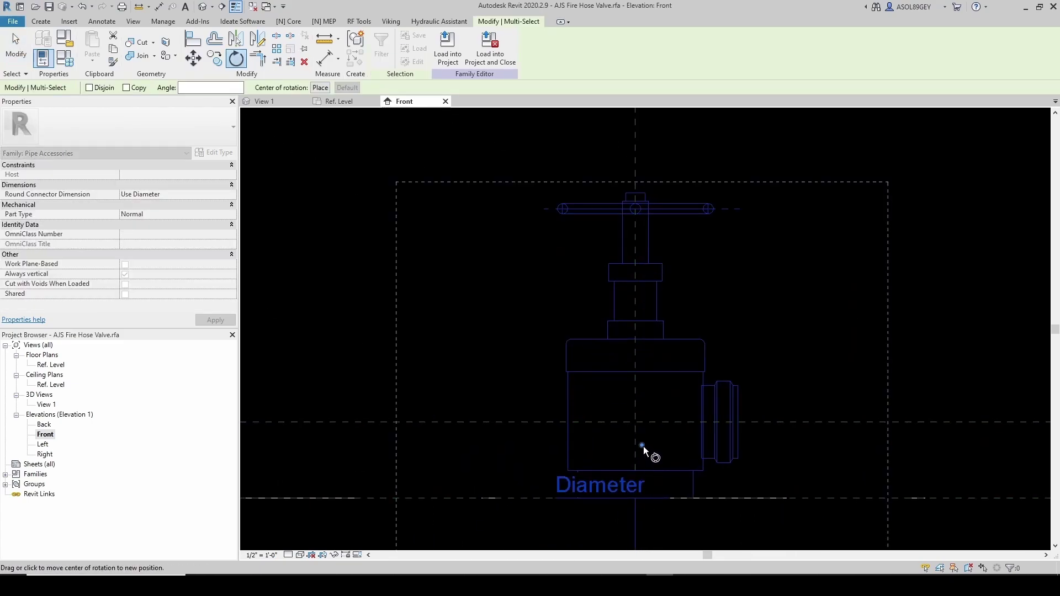
{"action": "left_click_drag", "start_coordinate": [643, 446], "coordinate": [635, 499]}
{"action": "scroll", "coordinate": [635, 499], "scroll_direction": "down", "scroll_amount": 5}
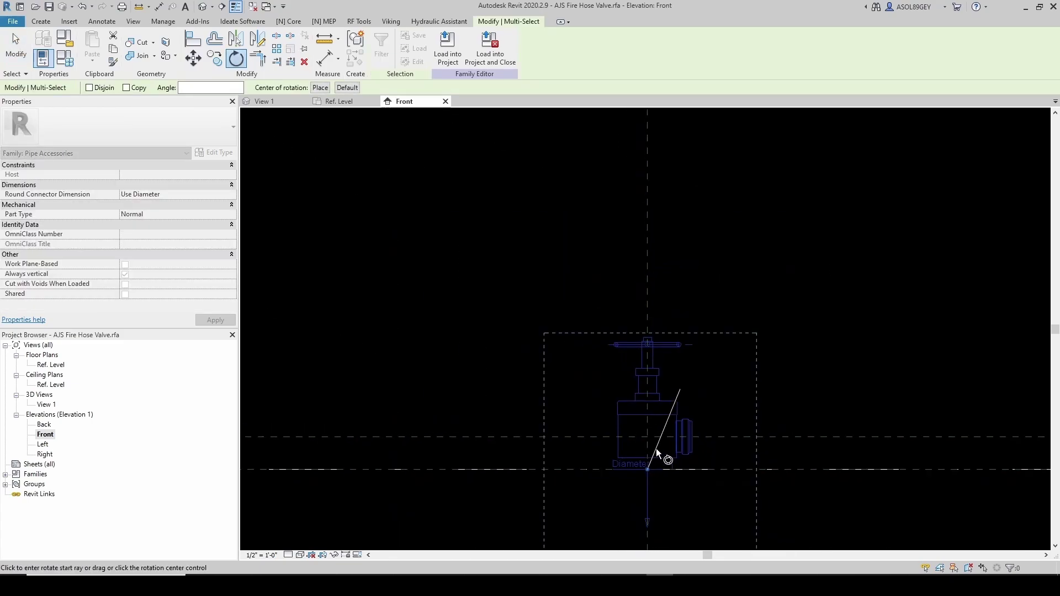
{"action": "left_click", "coordinate": [648, 277]}
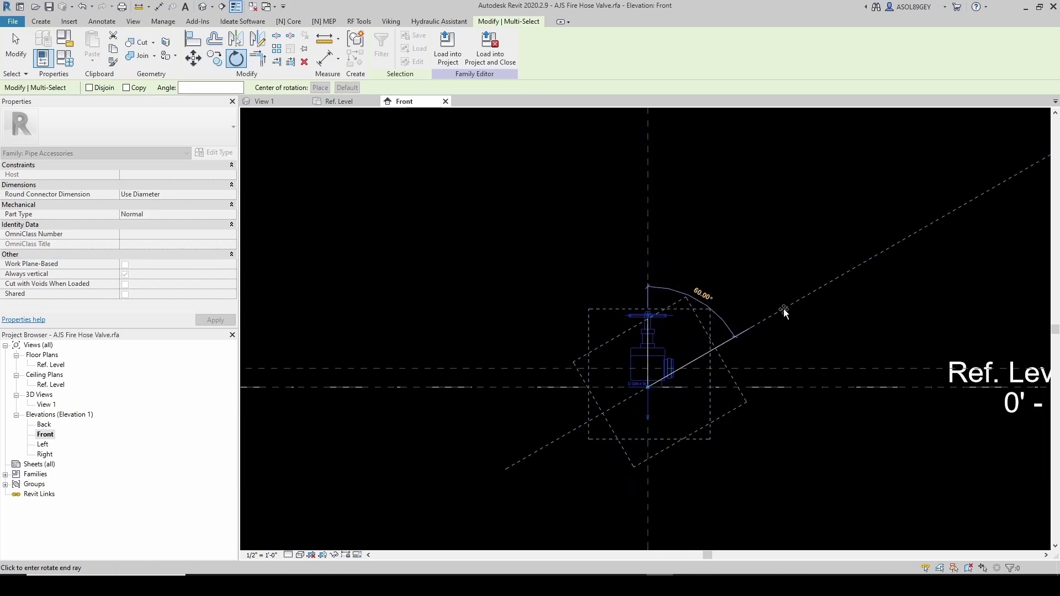
{"action": "type", "text": "-90"}
{"action": "key", "text": "Return"}
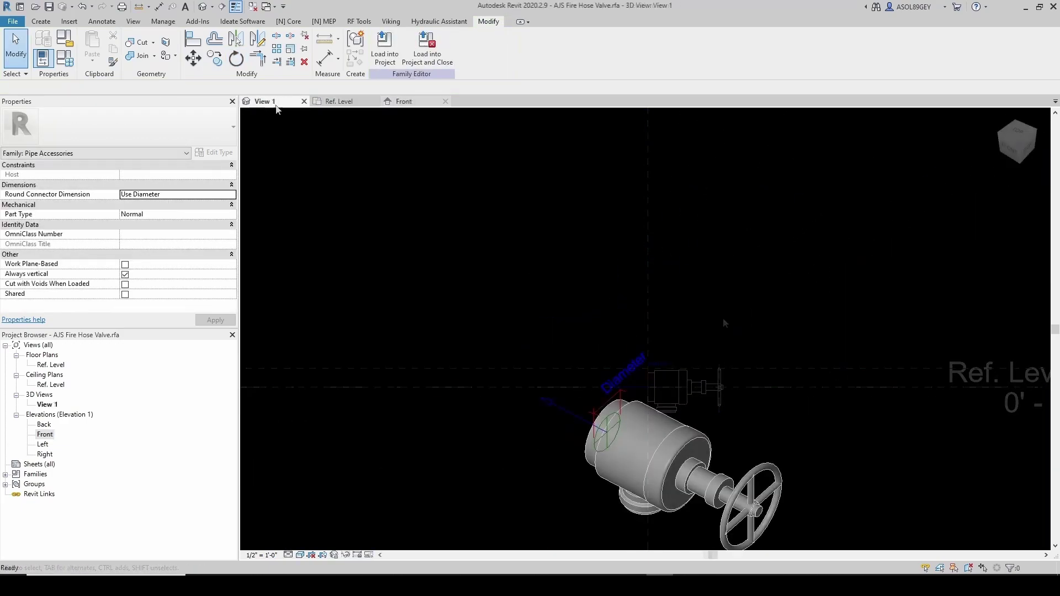
Stretch the lower outlet revolve upward with its shape handle until it meets the valve body.
{"action": "middle_click_drag", "start_coordinate": [655, 350], "coordinate": [784, 357], "text": "shift"}
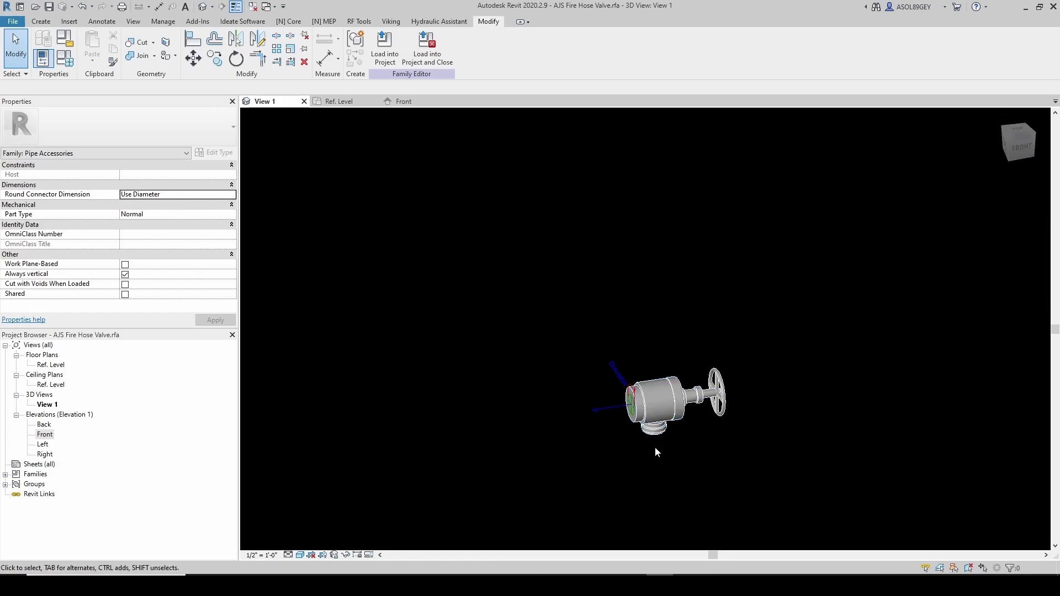
{"action": "scroll", "coordinate": [677, 457], "scroll_direction": "up", "scroll_amount": 3}
{"action": "mouse_move", "coordinate": [675, 457]}
{"action": "middle_mouse_down", "text": "shift"}
{"action": "mouse_move", "coordinate": [626, 457]}
{"action": "mouse_move", "coordinate": [674, 483]}
{"action": "mouse_move", "coordinate": [660, 443]}
{"action": "middle_mouse_up", "text": "shift"}
{"action": "scroll", "coordinate": [659, 409], "scroll_direction": "up", "scroll_amount": 3}
{"action": "left_click", "coordinate": [659, 377]}
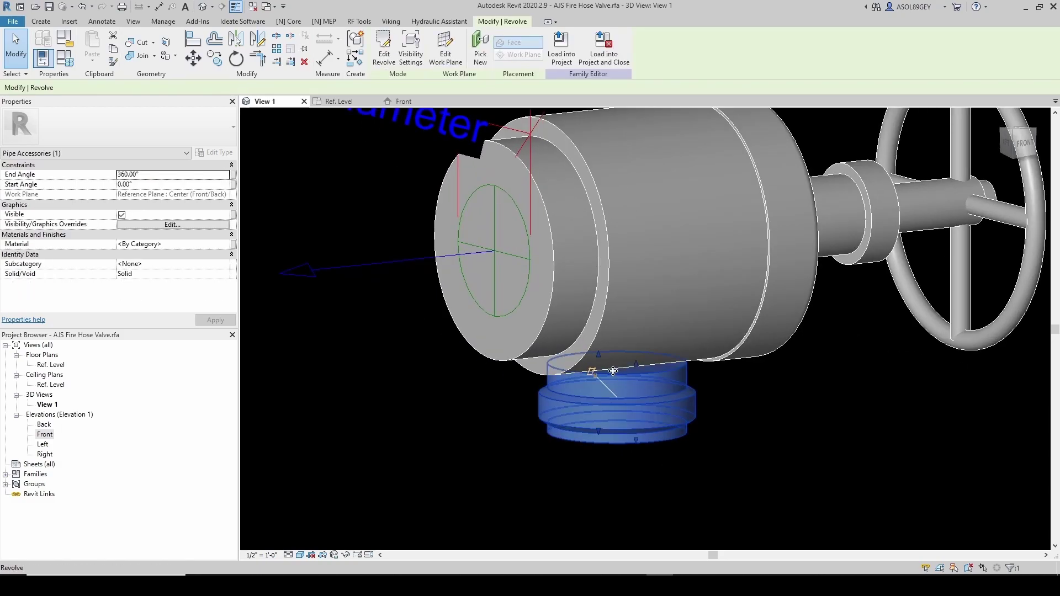
{"action": "middle_click_drag", "start_coordinate": [650, 389], "coordinate": [597, 351], "text": "shift"}
{"action": "left_click_drag", "start_coordinate": [598, 350], "coordinate": [597, 329]}
{"action": "key", "text": "Escape"}
{"action": "scroll", "coordinate": [653, 398], "scroll_direction": "down", "scroll_amount": 3}
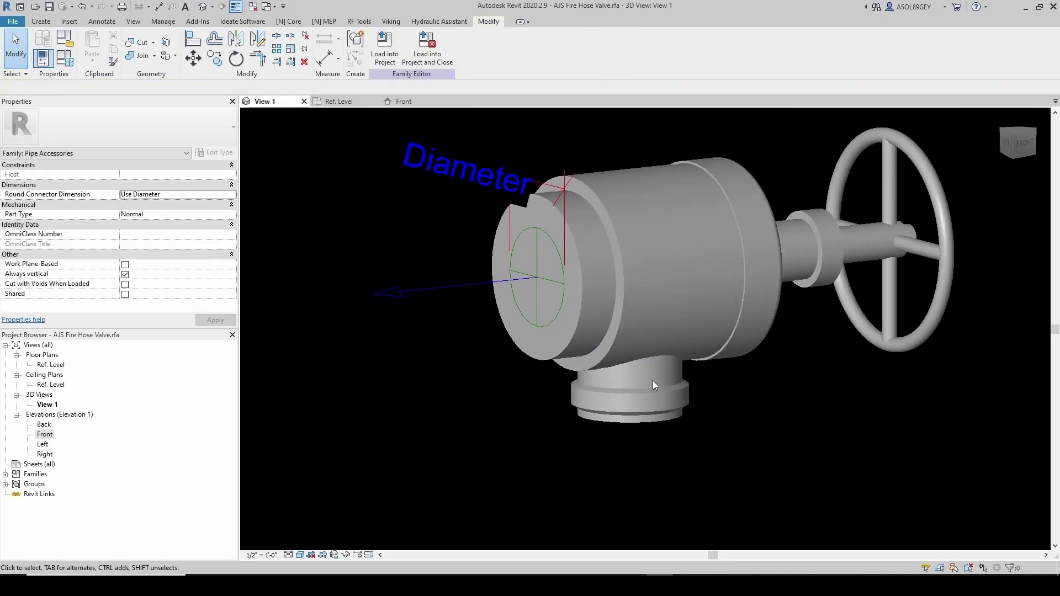
{"action": "middle_click_drag", "start_coordinate": [655, 389], "coordinate": [485, 437], "text": "shift"}
Orbit the finished fire hose valve to an isometric view.
{"action": "middle_click_drag", "start_coordinate": [544, 402], "coordinate": [596, 336], "text": "shift"}
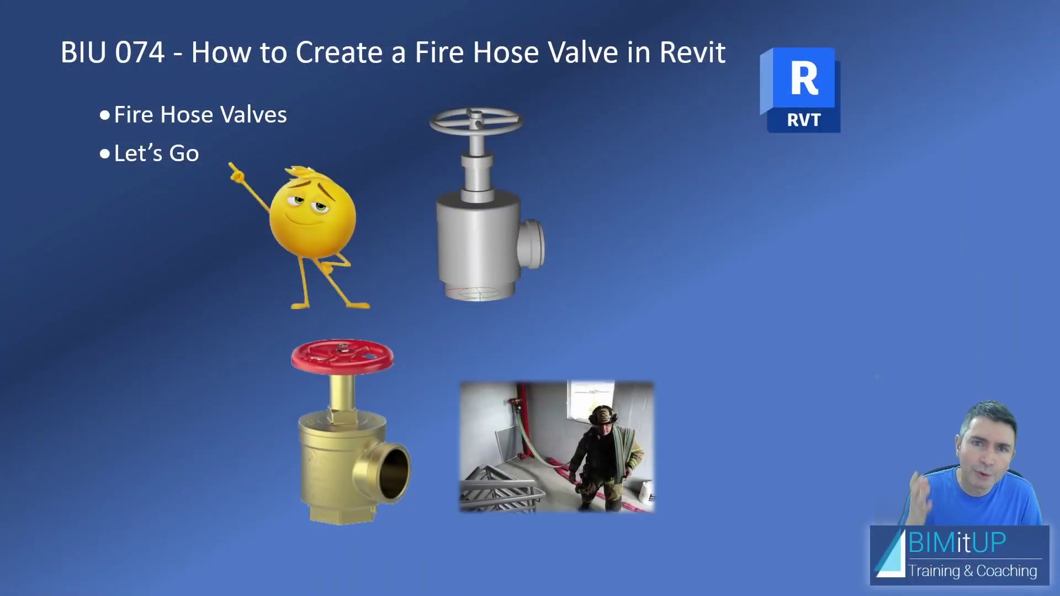